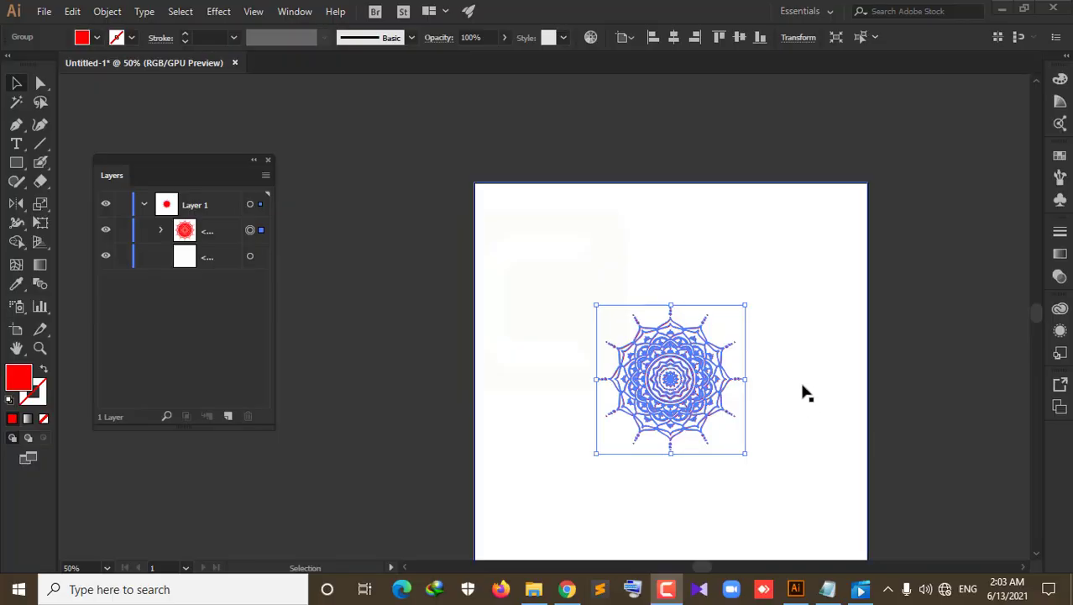
# Pan the view to recentre the mandala and enlarge it to about 510 pt
pyautogui.press('space')
pyautogui.moveTo(800, 276); pyautogui.dragTo(659, 231)
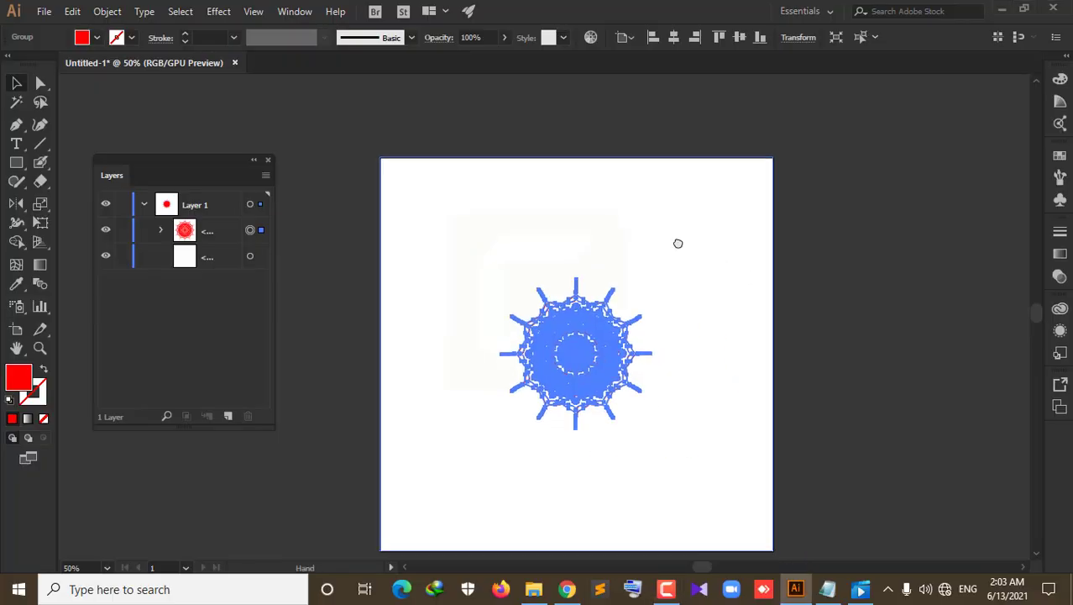
pyautogui.scroll(1, 615, 267)
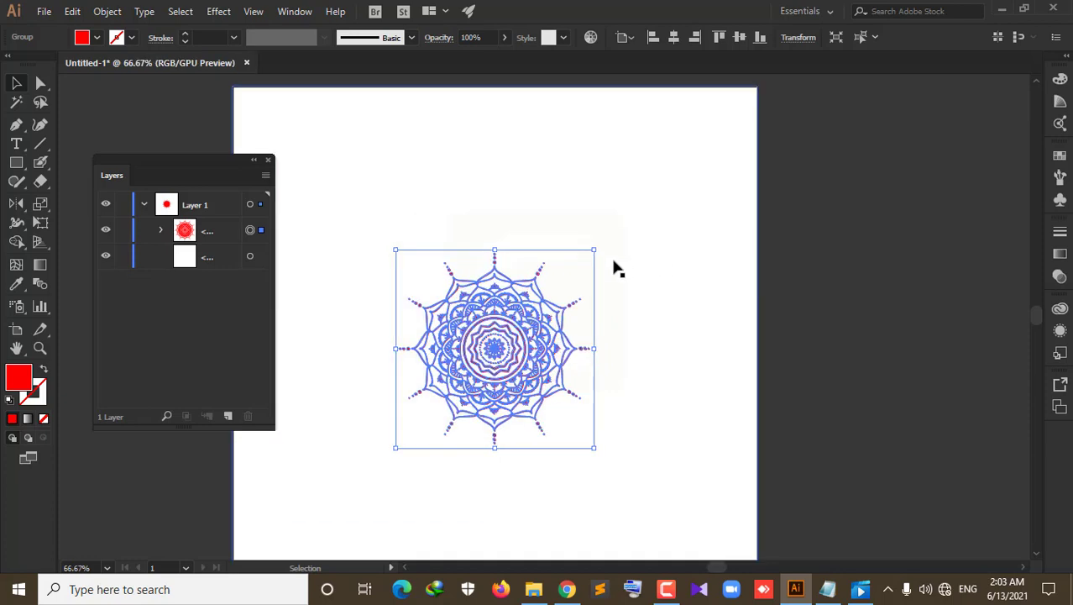
pyautogui.scroll(-1, 615, 267)
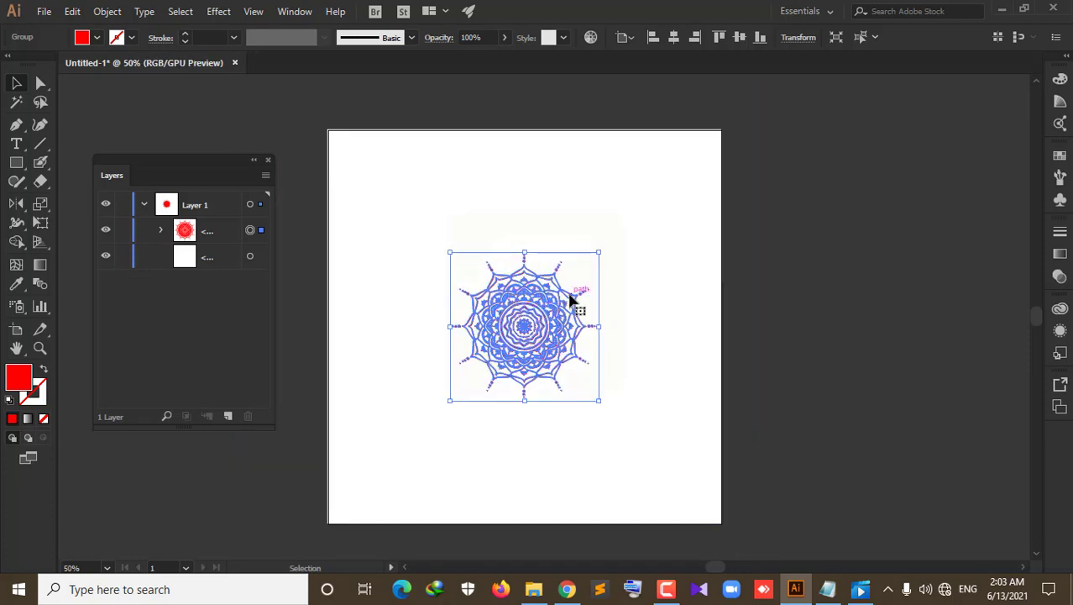
pyautogui.moveTo(598, 252); pyautogui.dragTo(653, 219)
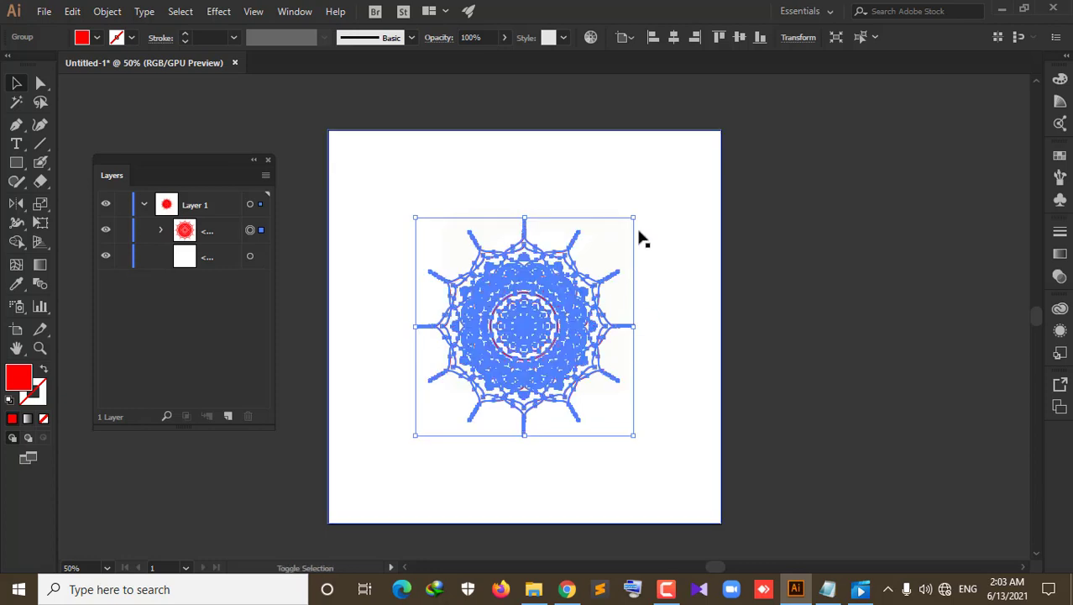
# Switch the keyboard back to English, reselect the mandala, and enlarge it to about 594 pt
pyautogui.hotkey('alt', 'shift')
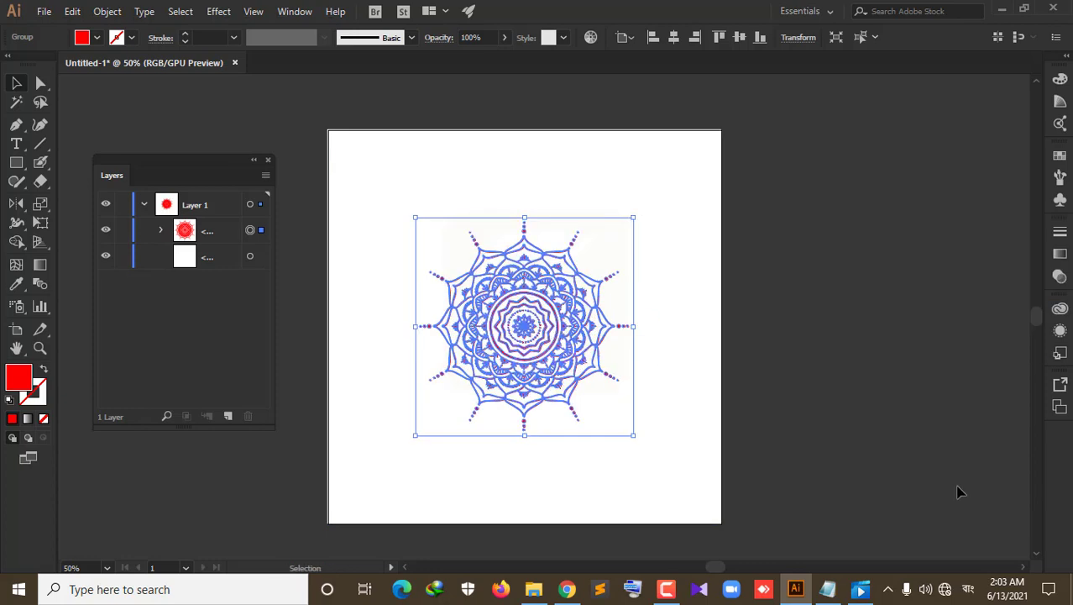
pyautogui.click(968, 588)
pyautogui.press('Escape')
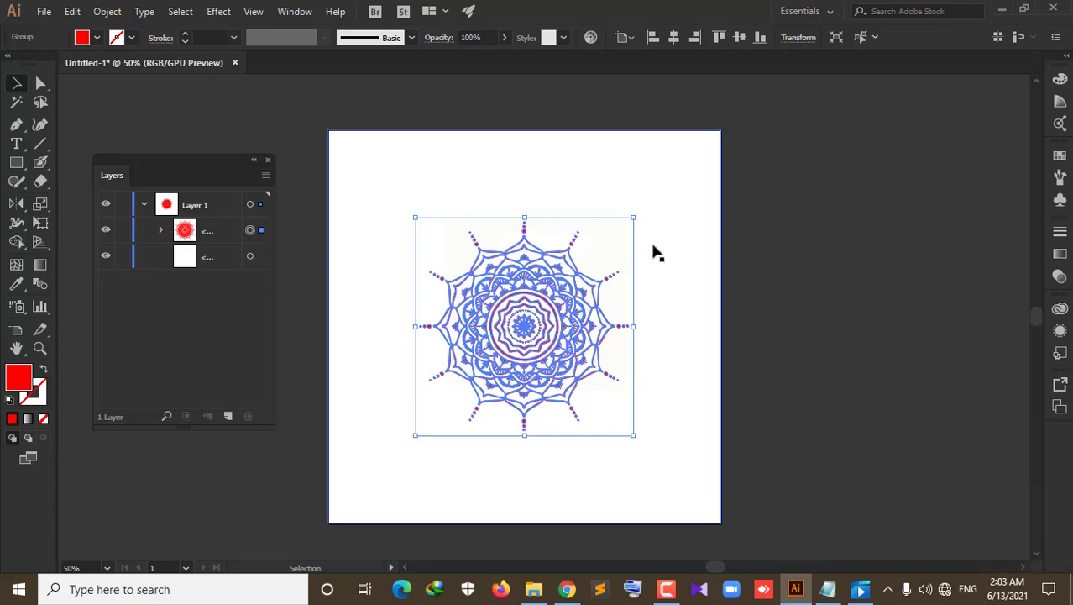
pyautogui.hotkey('alt', 'shift')
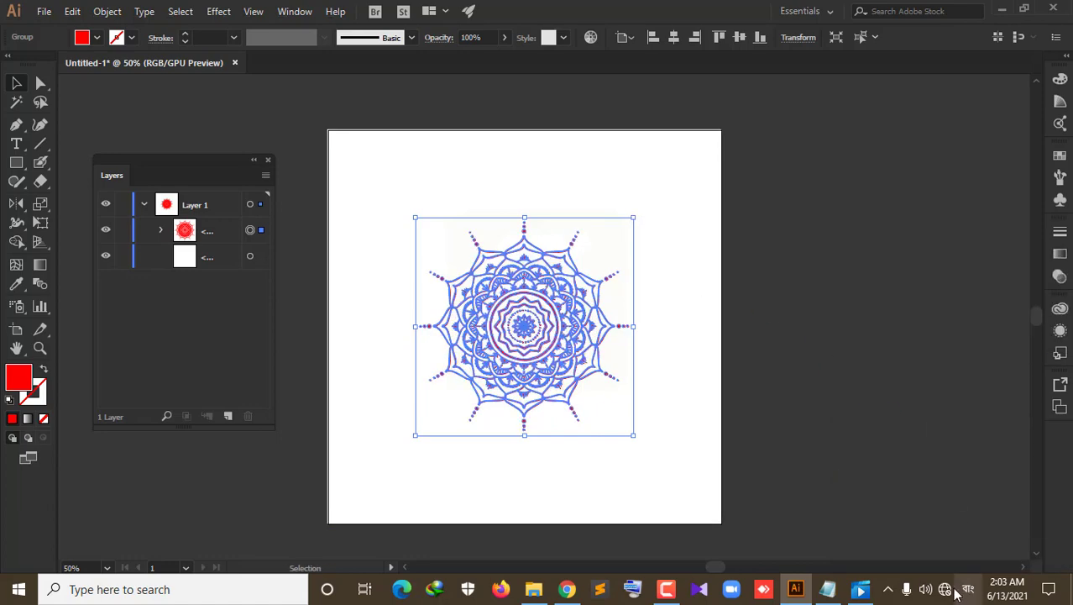
pyautogui.click(967, 589)
pyautogui.click(957, 459)
pyautogui.click(809, 364)
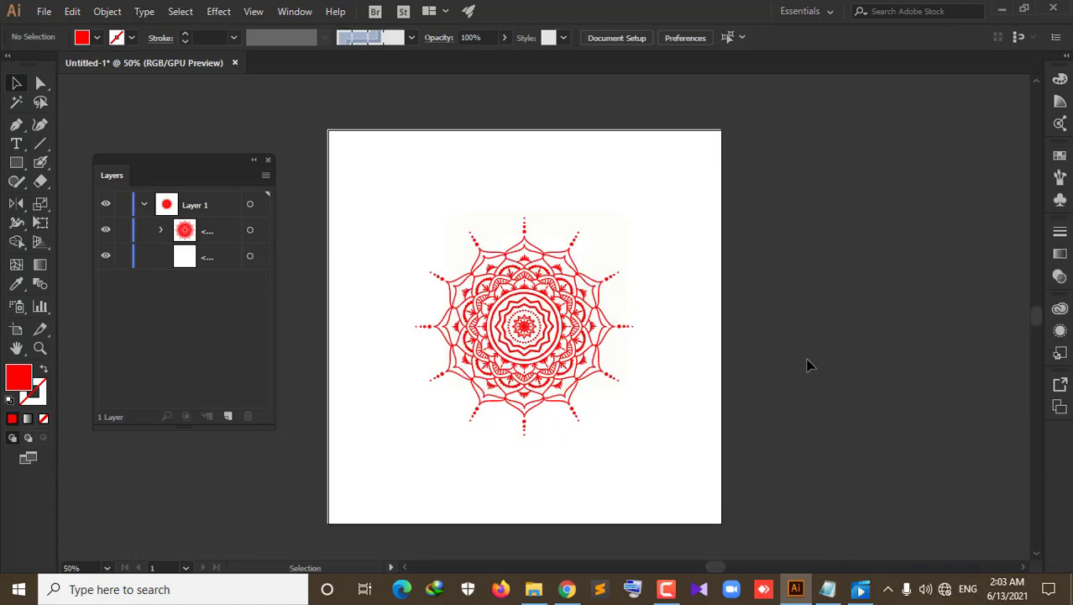
pyautogui.click(616, 246)
pyautogui.moveTo(633, 218); pyautogui.dragTo(642, 209)
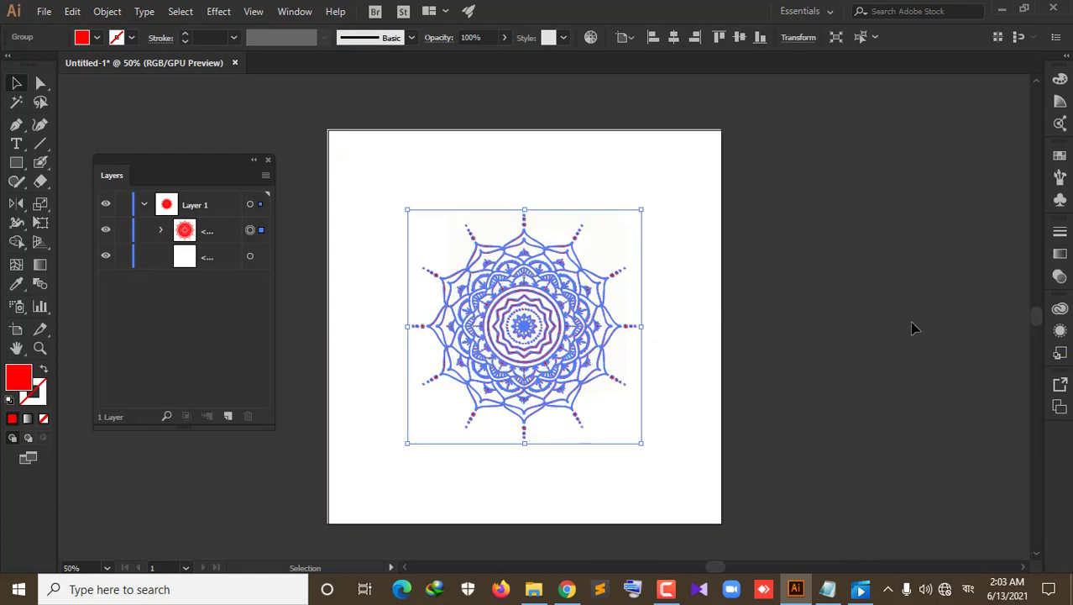
# Restore the English keyboard, then shrink the mandala to about 483 pt square
pyautogui.click(968, 588)
pyautogui.click(927, 449)
pyautogui.click(830, 359)
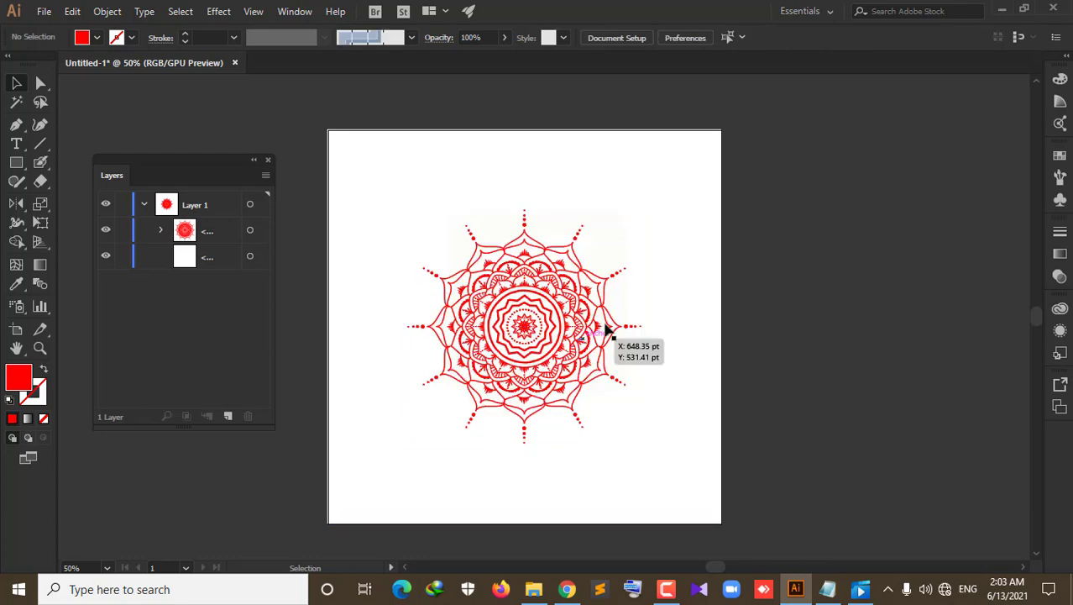
pyautogui.click(564, 339)
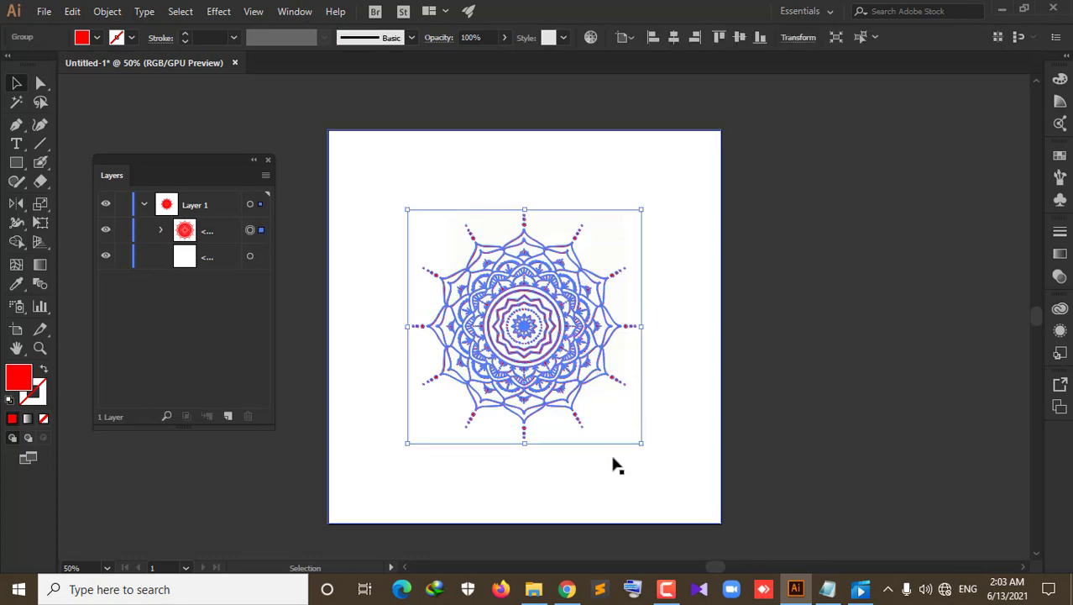
pyautogui.hotkey('alt', 'shift')
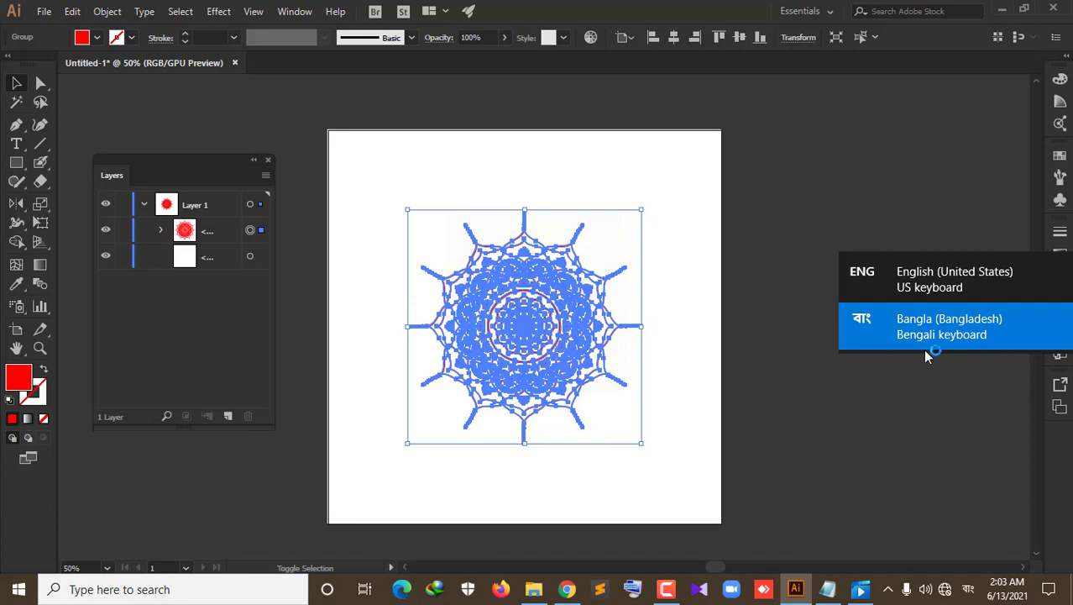
pyautogui.click(932, 285)
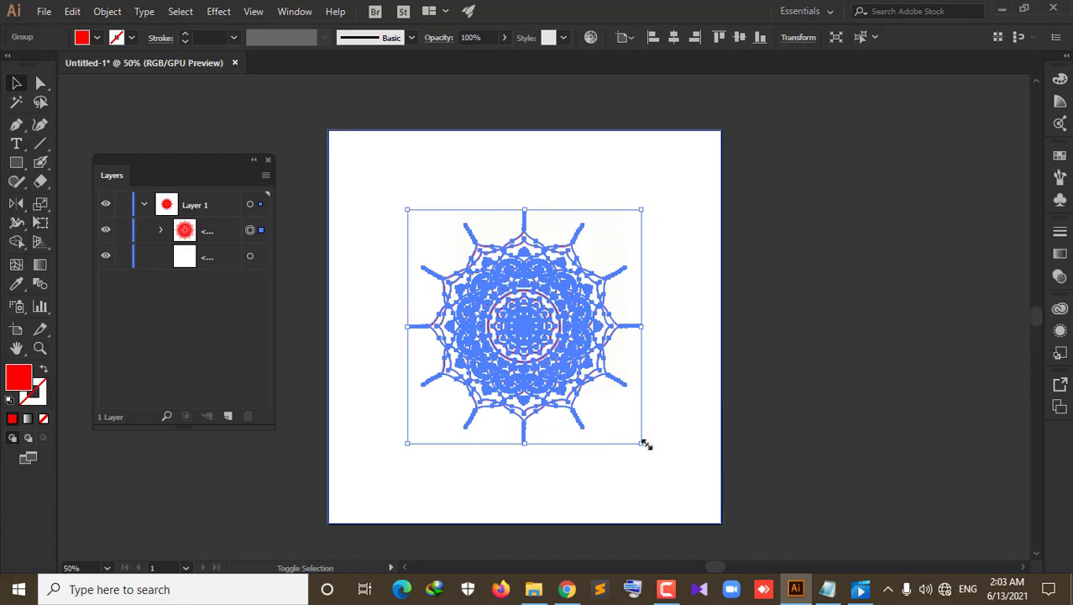
pyautogui.moveTo(642, 442); pyautogui.dragTo(624, 424)
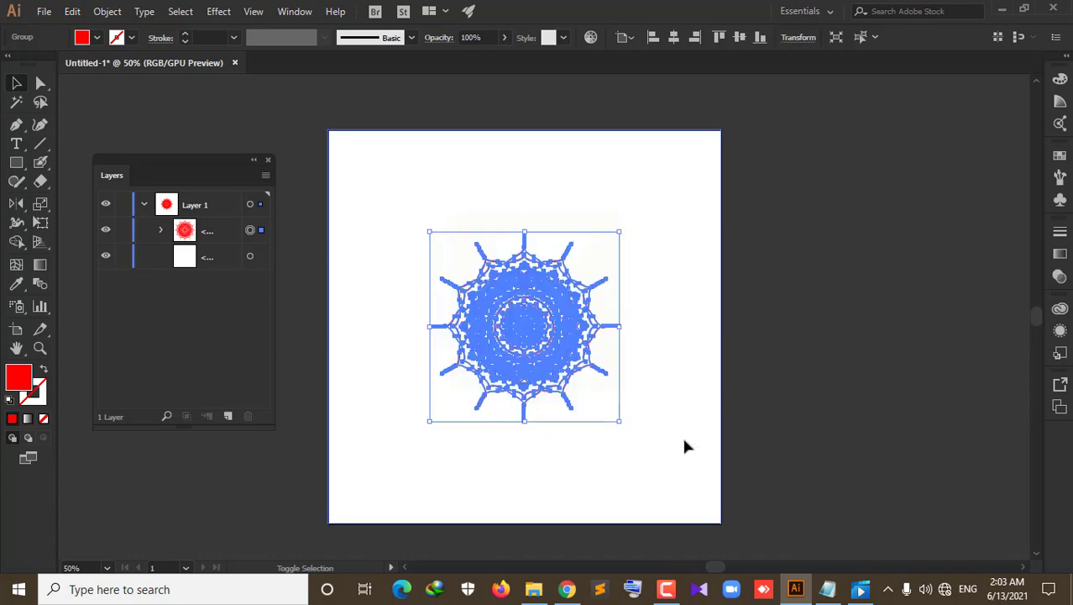
pyautogui.click(822, 424)
pyautogui.click(547, 360)
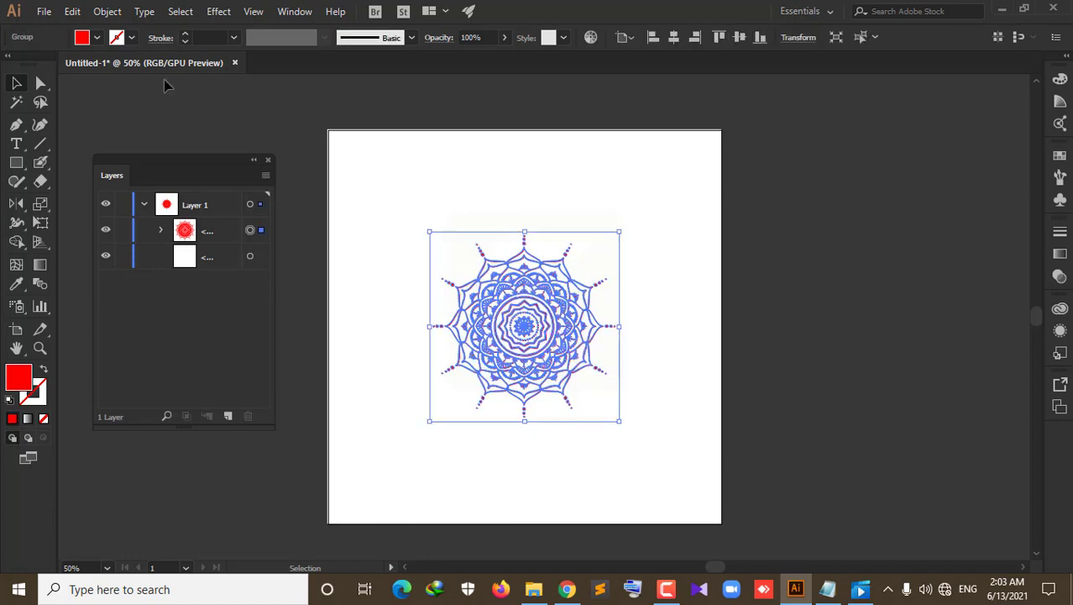
# Make the mandala into a new pattern with Object > Pattern > Make, moving the Layers panel aside
pyautogui.click(107, 11)
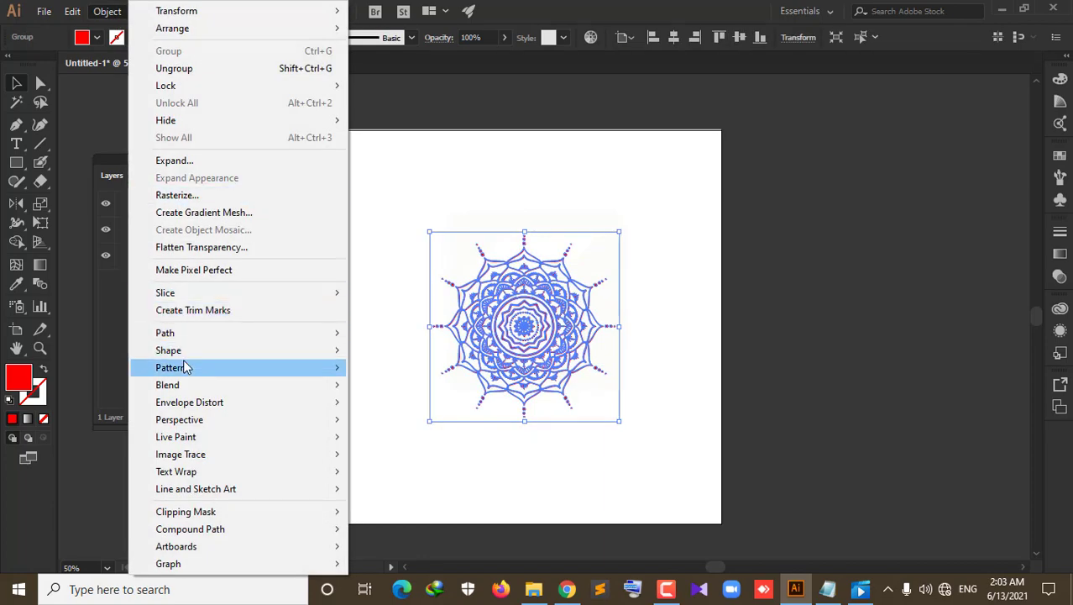
pyautogui.moveTo(171, 367)
pyautogui.click(385, 373)
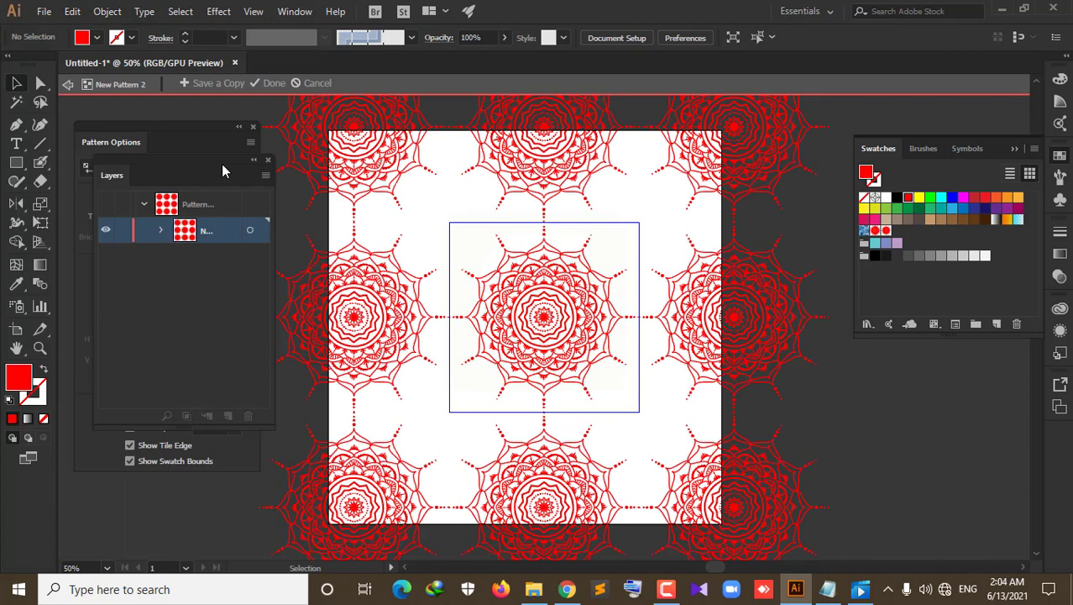
pyautogui.moveTo(225, 160); pyautogui.dragTo(969, 326)
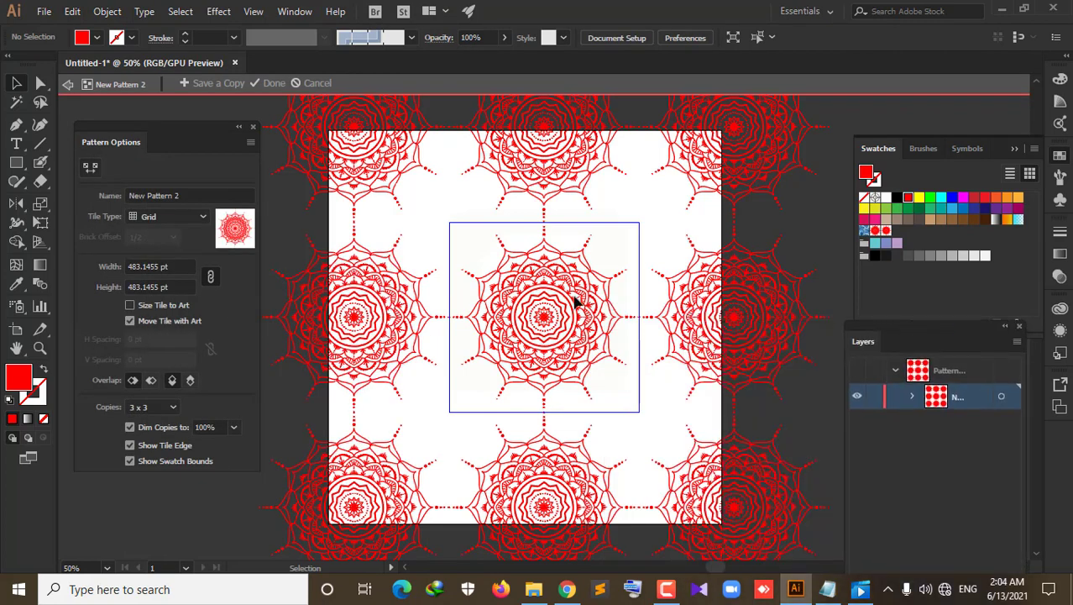
# Try Brick by Row and Brick by Column tile types, then return to Grid
pyautogui.click(183, 216)
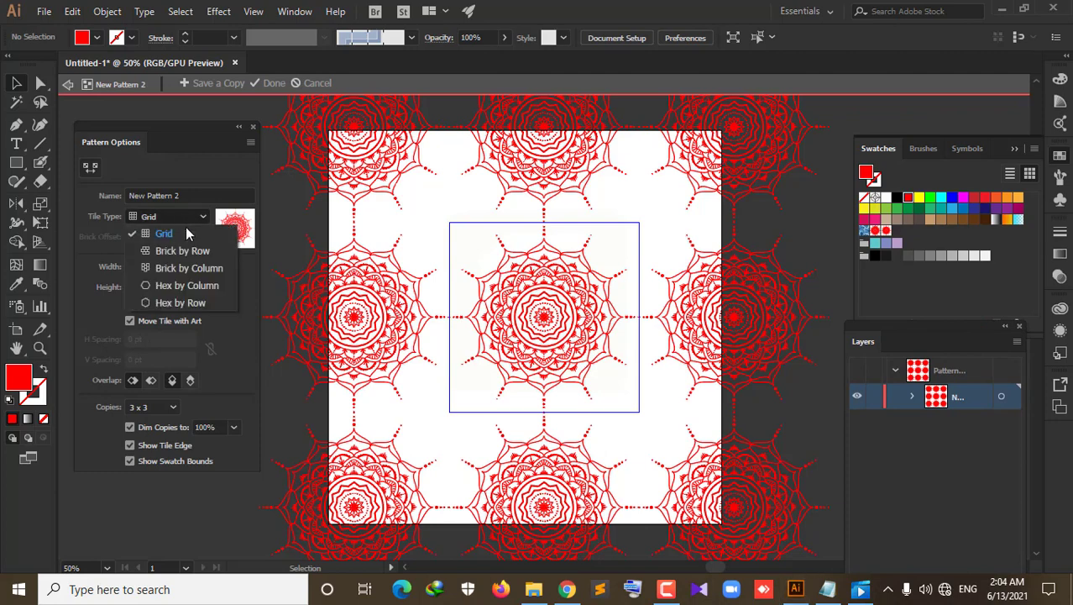
pyautogui.press('Escape')
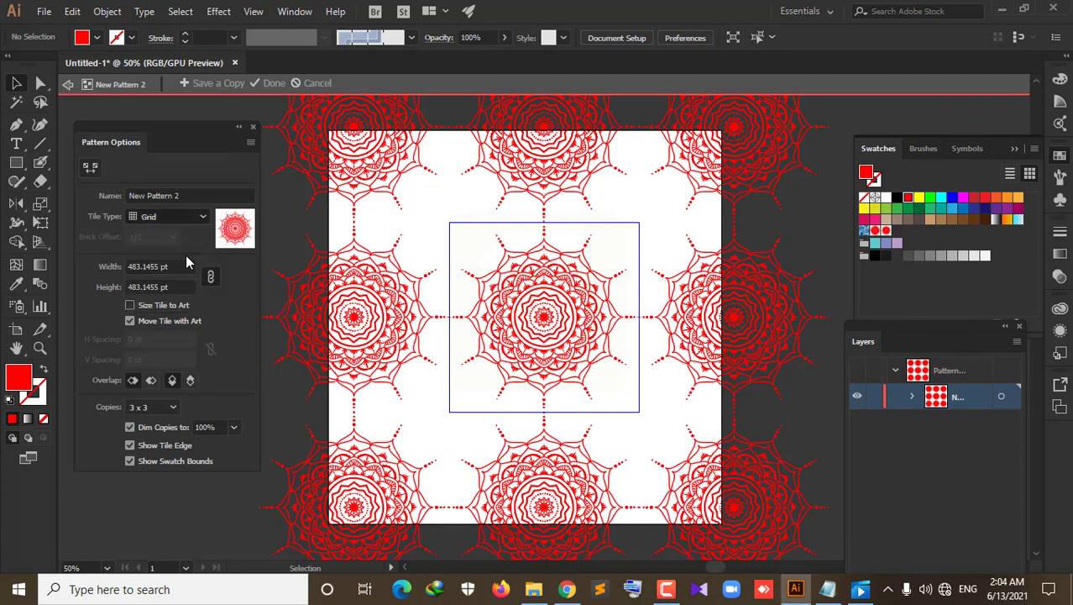
pyautogui.press('Down')
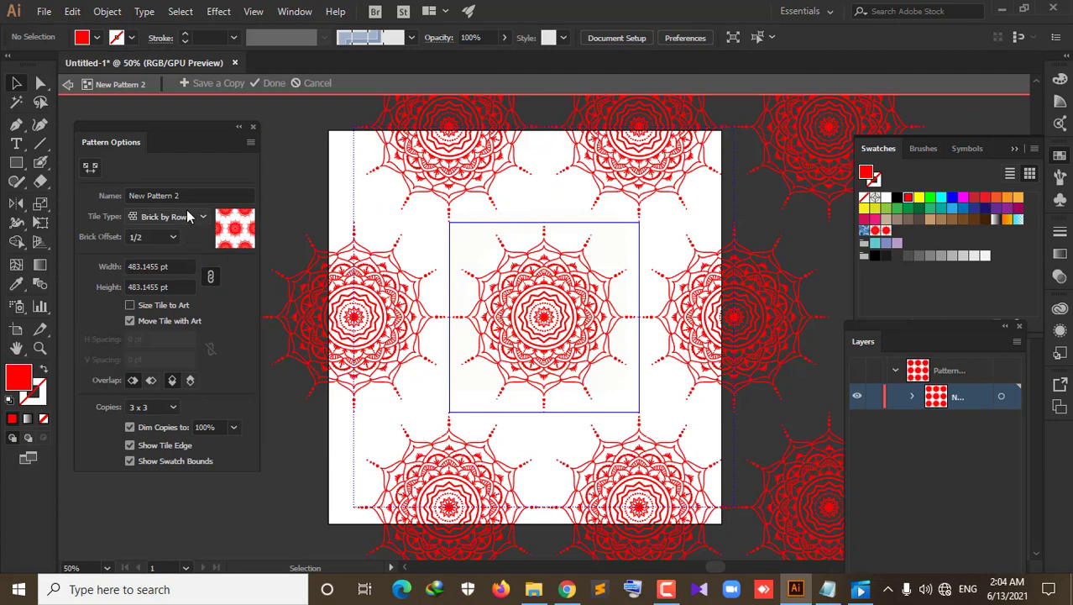
pyautogui.click(176, 220)
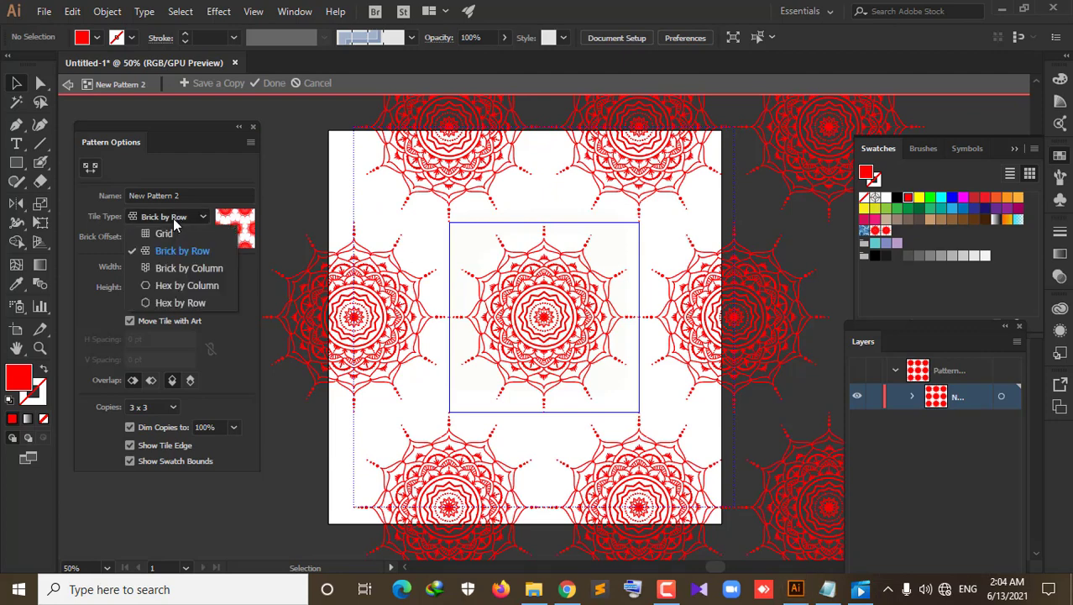
pyautogui.click(174, 267)
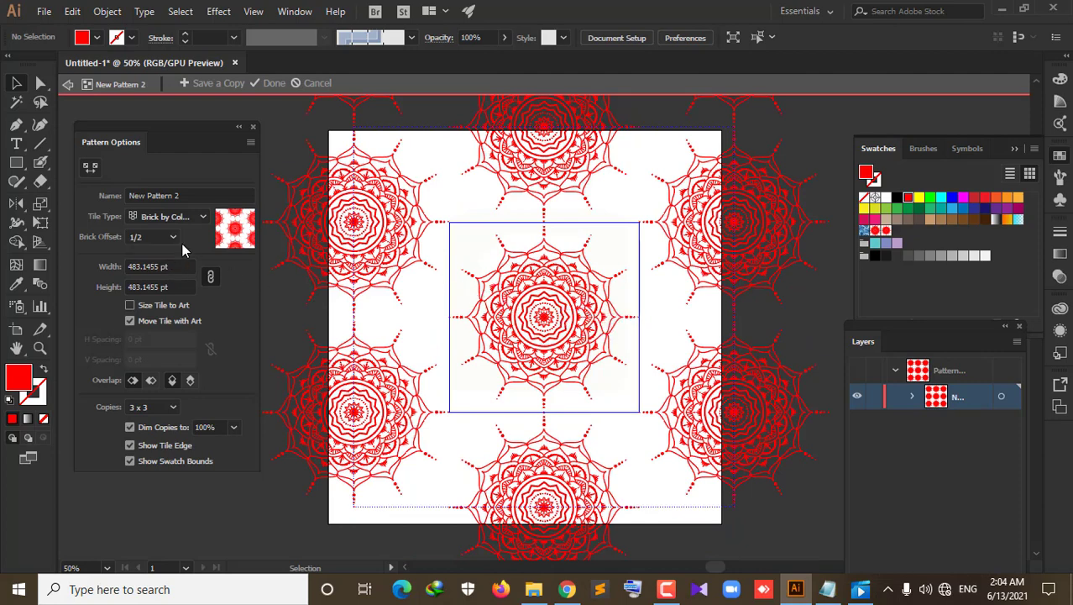
pyautogui.click(172, 216)
pyautogui.click(172, 240)
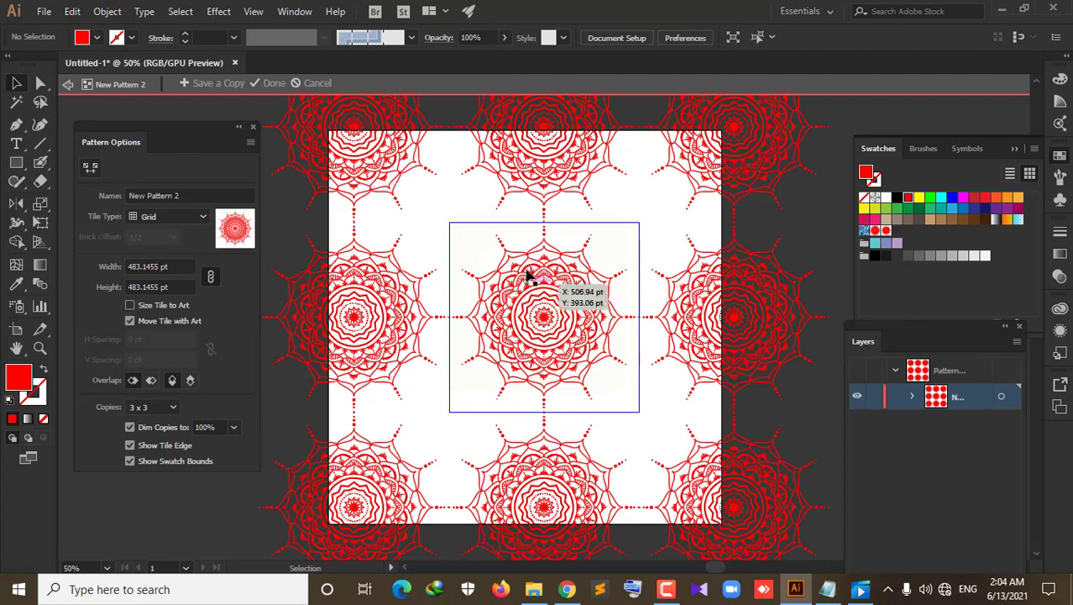
# Enter tile widths of 480, 470, then 460 pt in Pattern Options
pyautogui.click(212, 277)
pyautogui.click(180, 266)
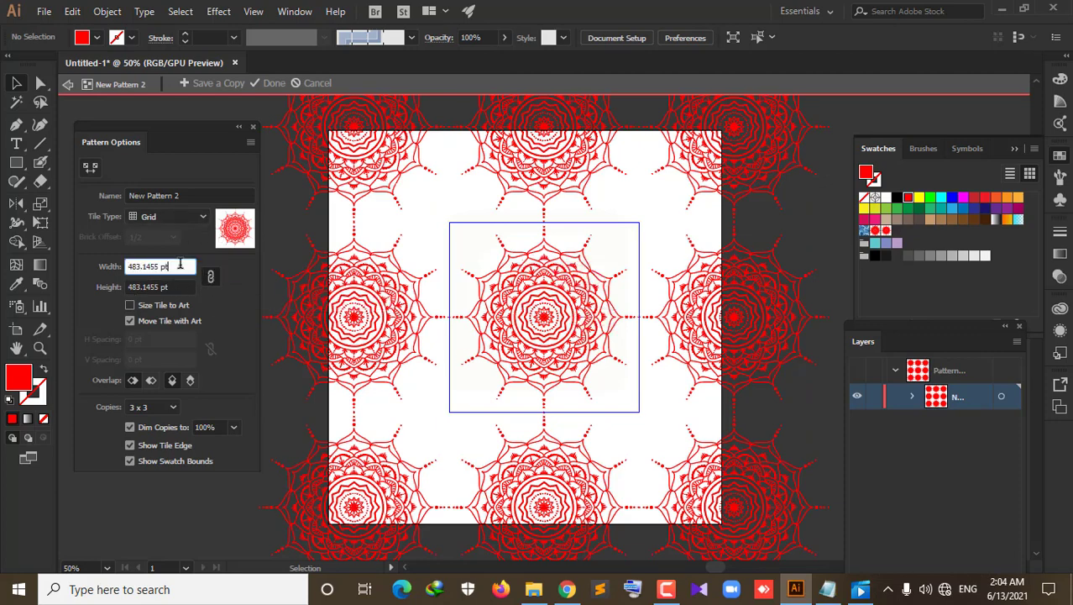
pyautogui.doubleClick(193, 266)
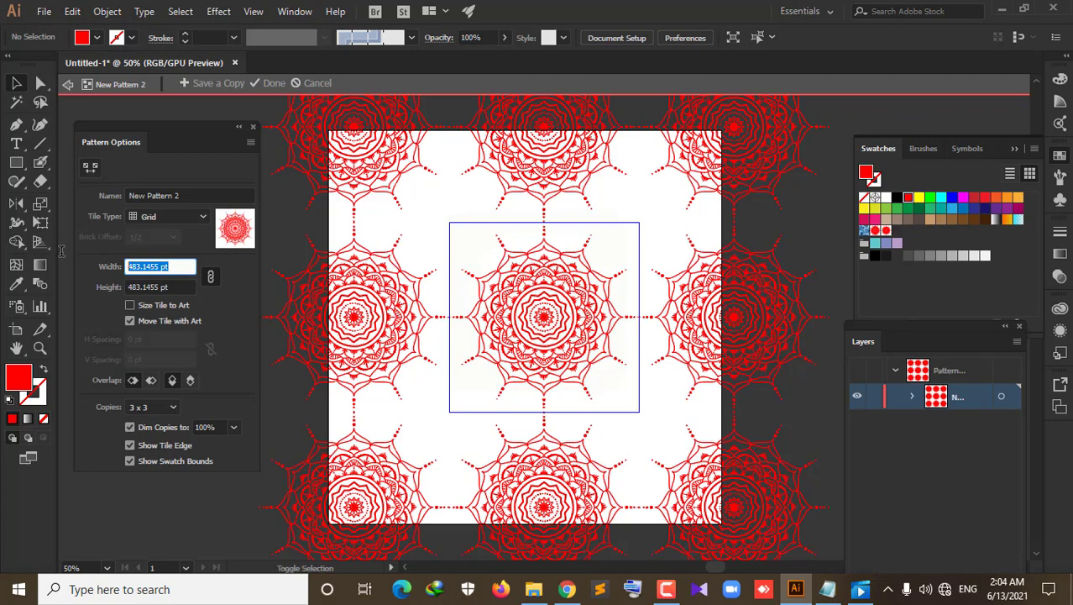
pyautogui.write('480')
pyautogui.press('Return')
pyautogui.write('470')
pyautogui.press('Return')
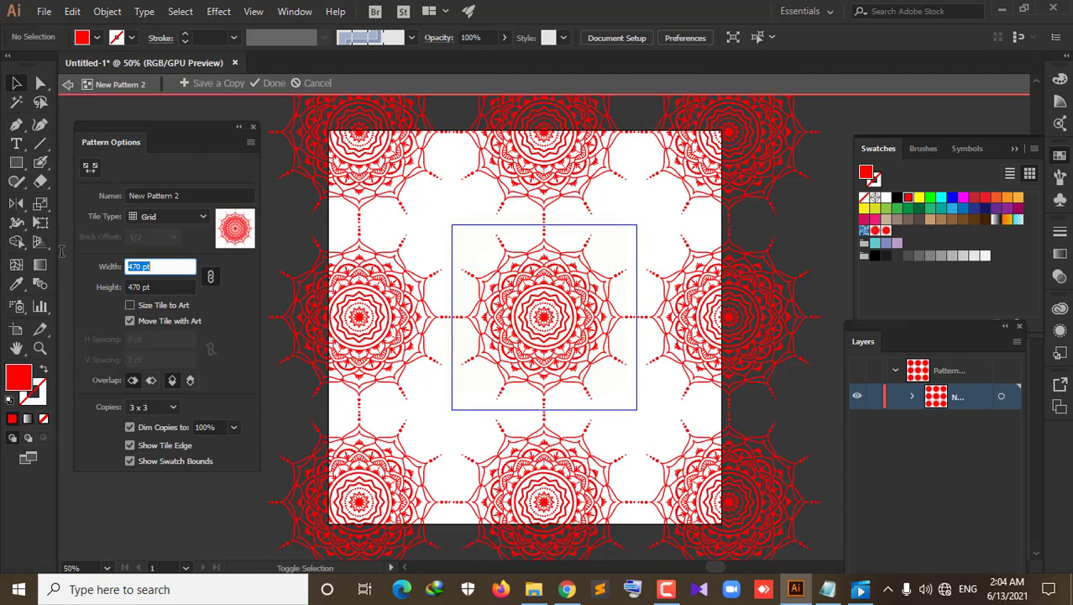
pyautogui.write('460')
pyautogui.press('Return')
# Nudge the tile size with arrow keys down to 410 pt, then settle on 430 pt
pyautogui.hotkey('shift', 'Down')
pyautogui.hotkey('shift', 'Down')
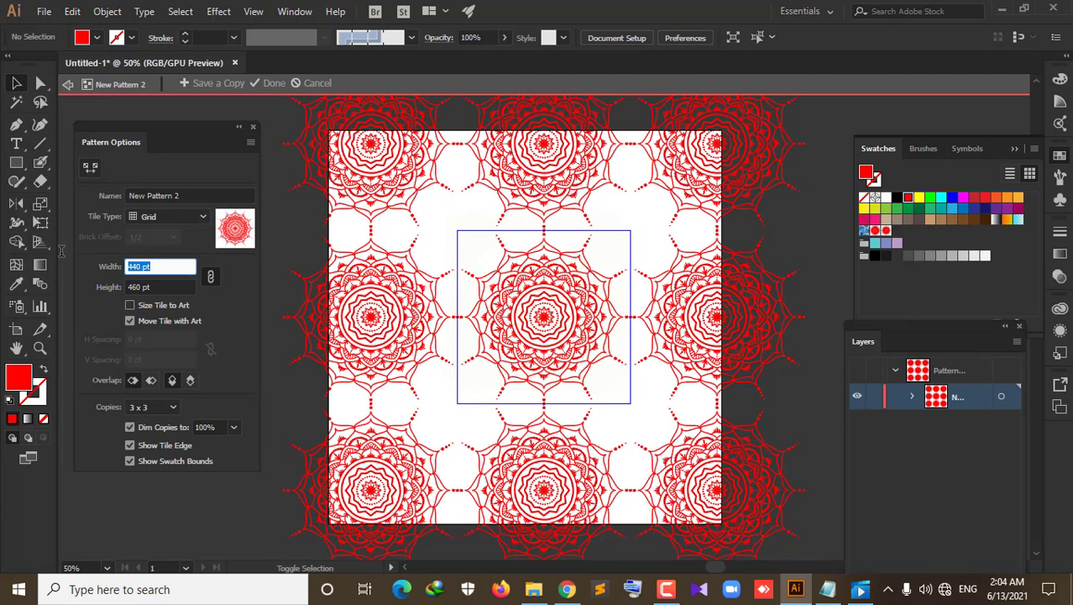
pyautogui.hotkey('shift', 'Down')
pyautogui.hotkey('shift', 'Down')
pyautogui.hotkey('shift', 'Down')
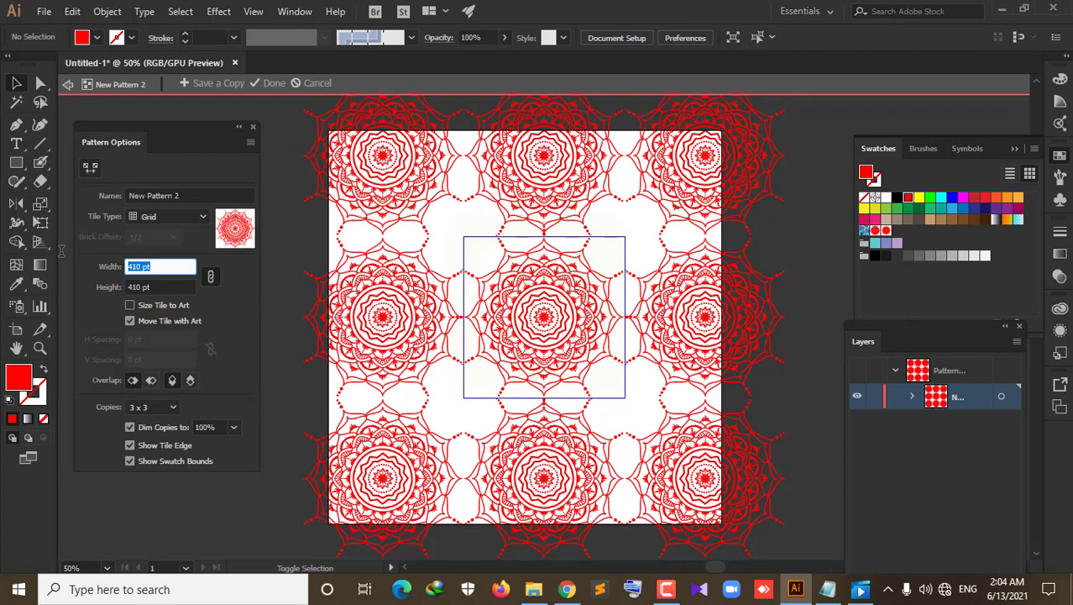
pyautogui.hotkey('shift', 'Up')
pyautogui.hotkey('shift', 'Up')
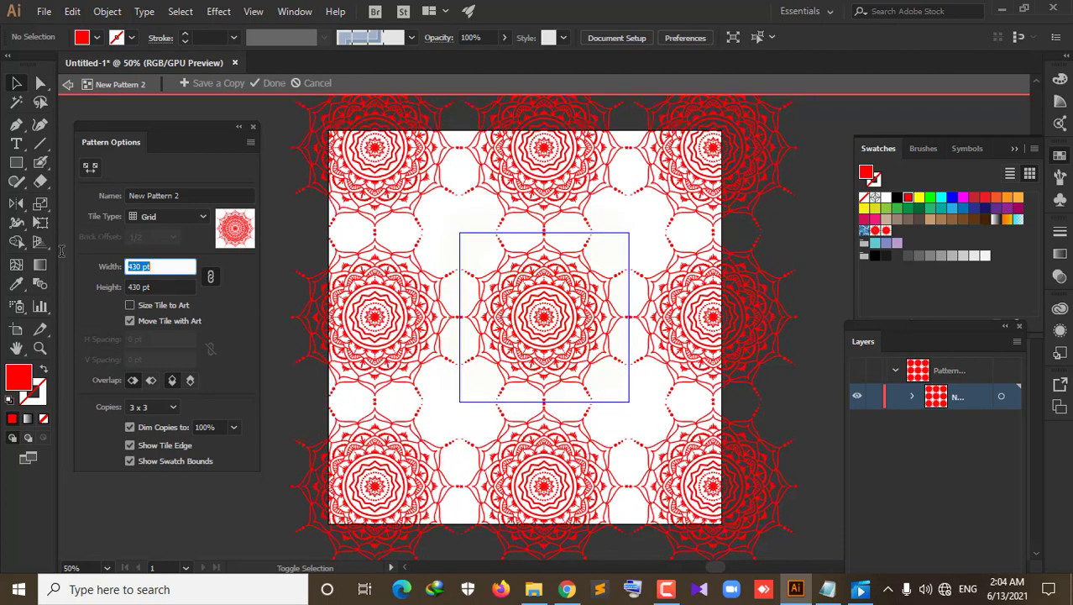
pyautogui.hotkey('shift', 'Up')
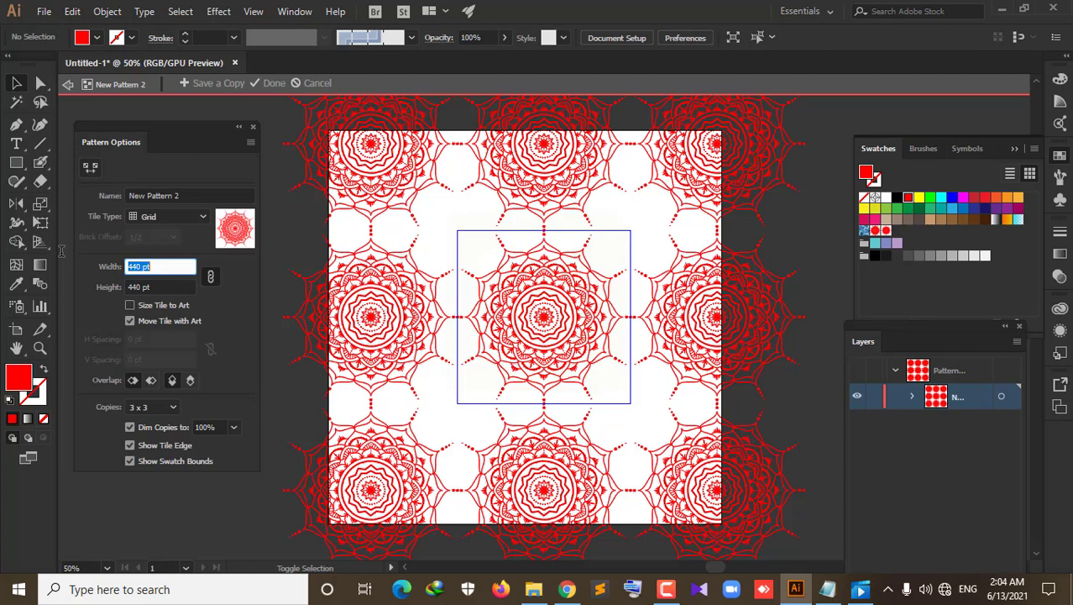
pyautogui.hotkey('shift', 'Down')
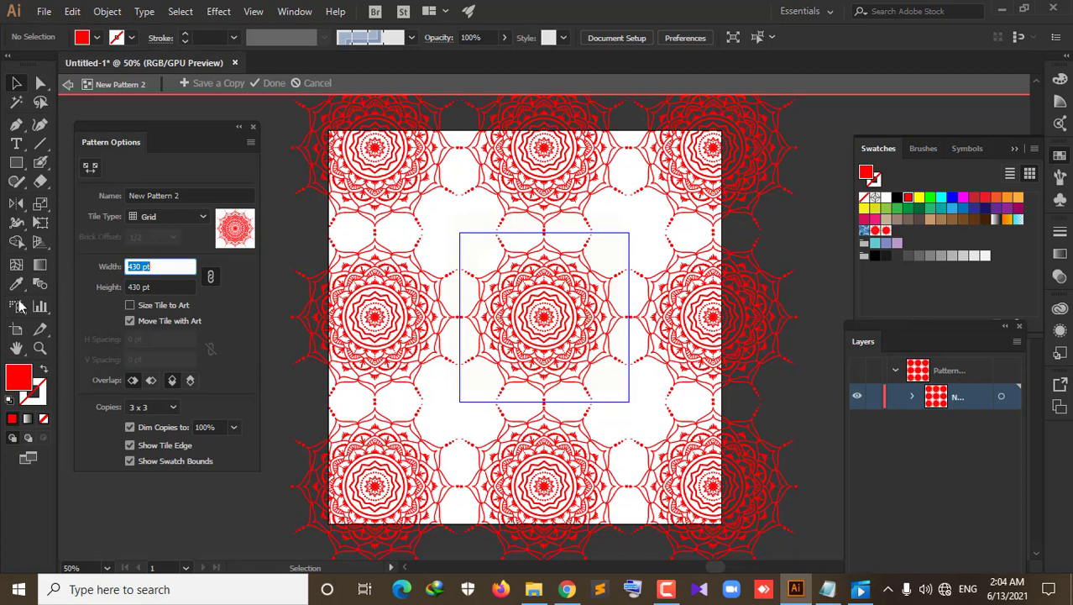
# Preview 5 x 7, then settle on 5 x 5 tile copies and pick the second Overlap option
pyautogui.click(152, 406)
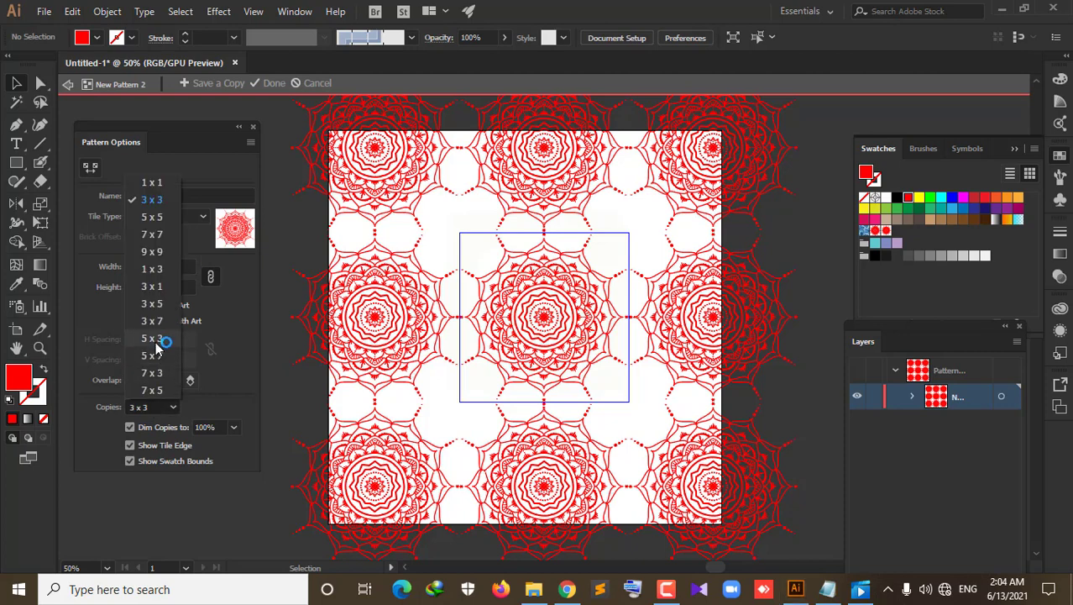
pyautogui.click(157, 356)
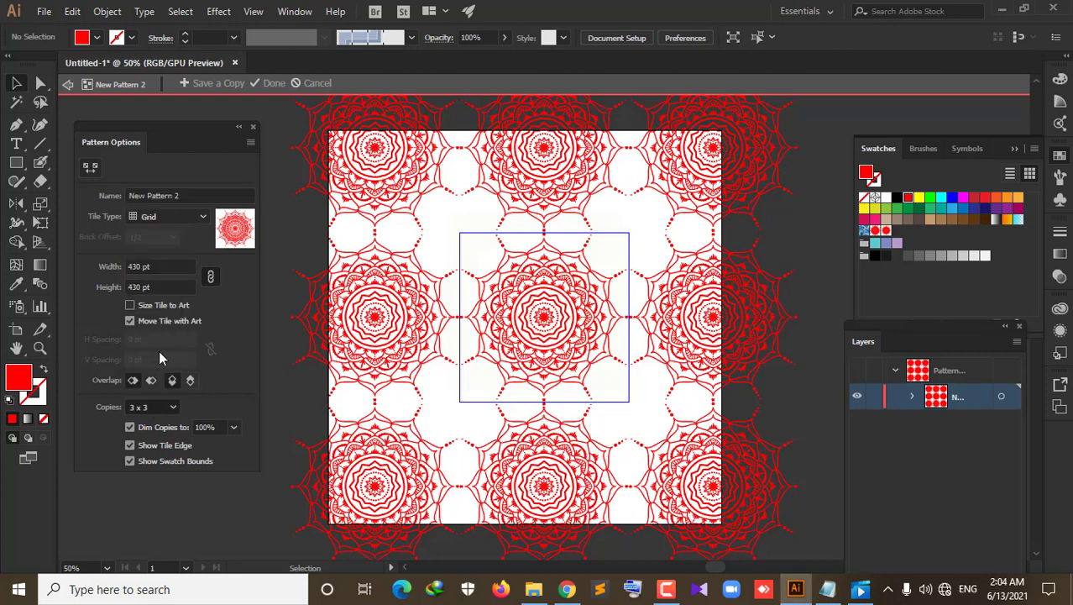
pyautogui.click(167, 407)
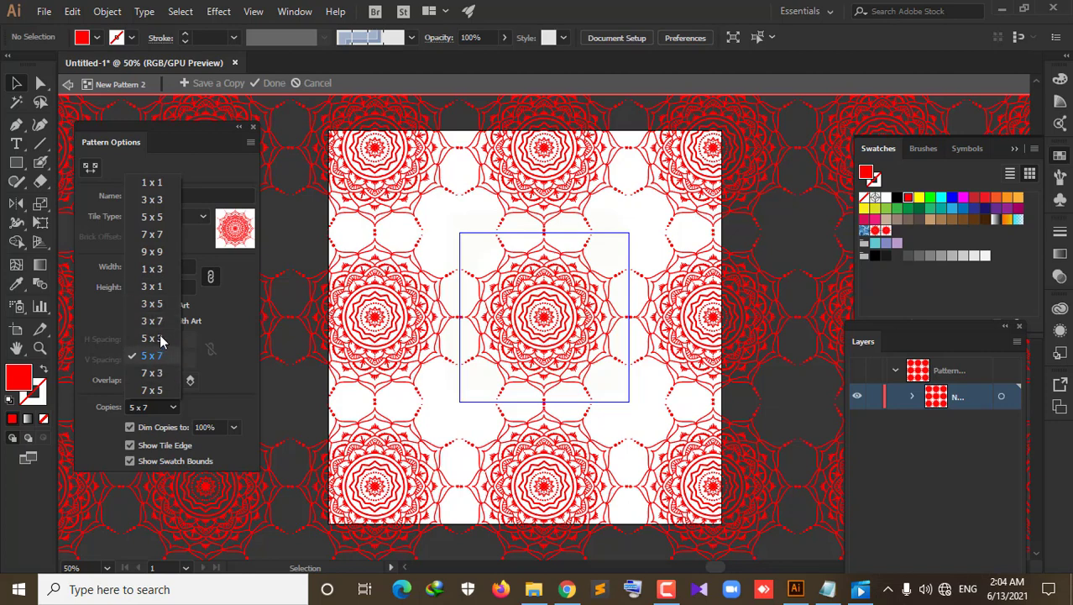
pyautogui.click(159, 216)
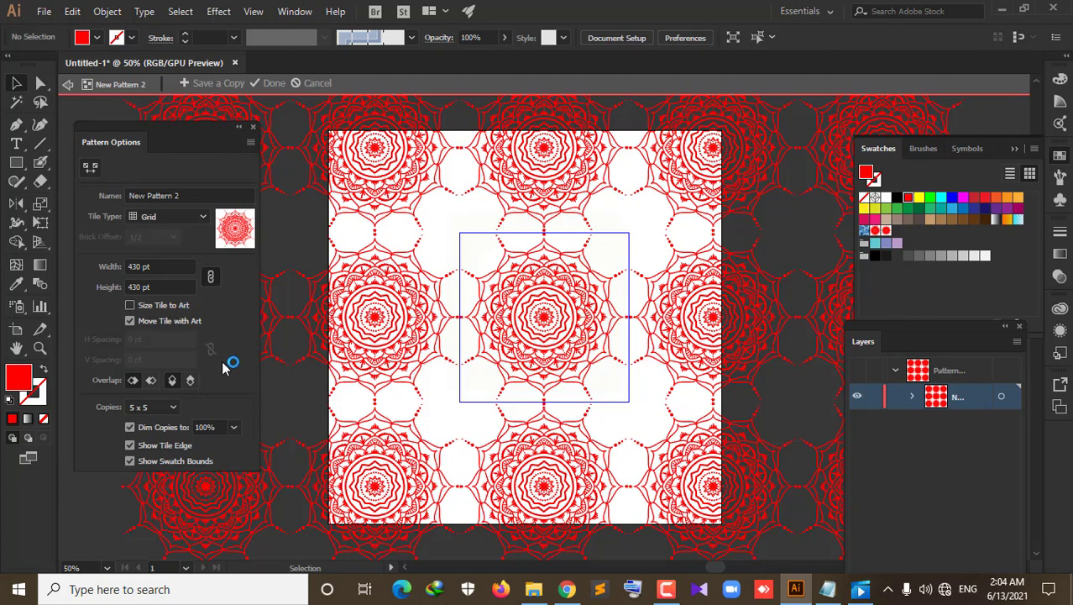
pyautogui.click(150, 381)
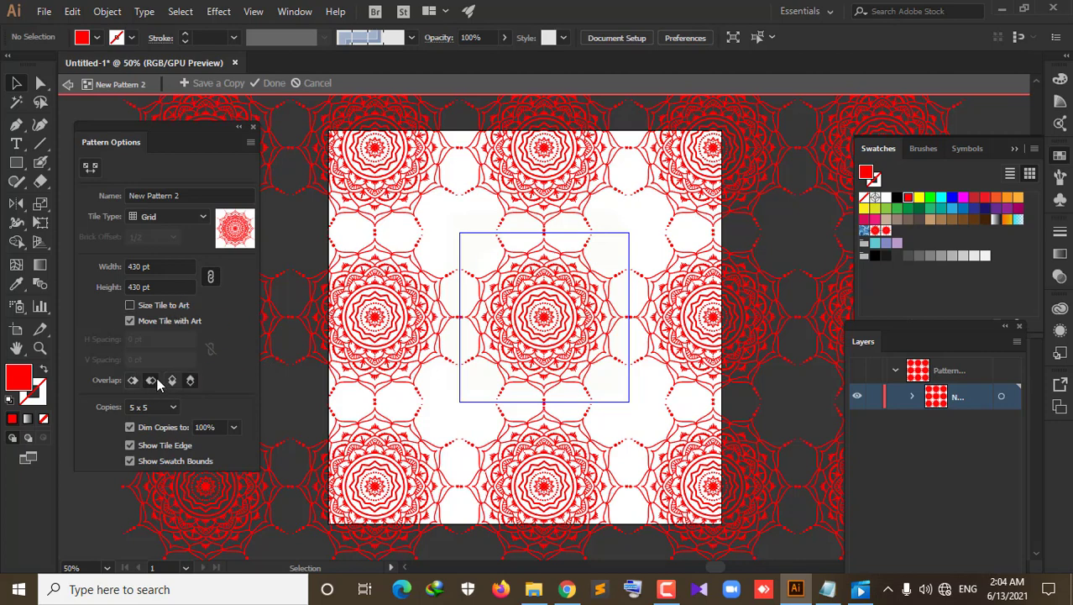
# Enable Size Tile to Art and set horizontal spacing to 16 pt
pyautogui.click(155, 305)
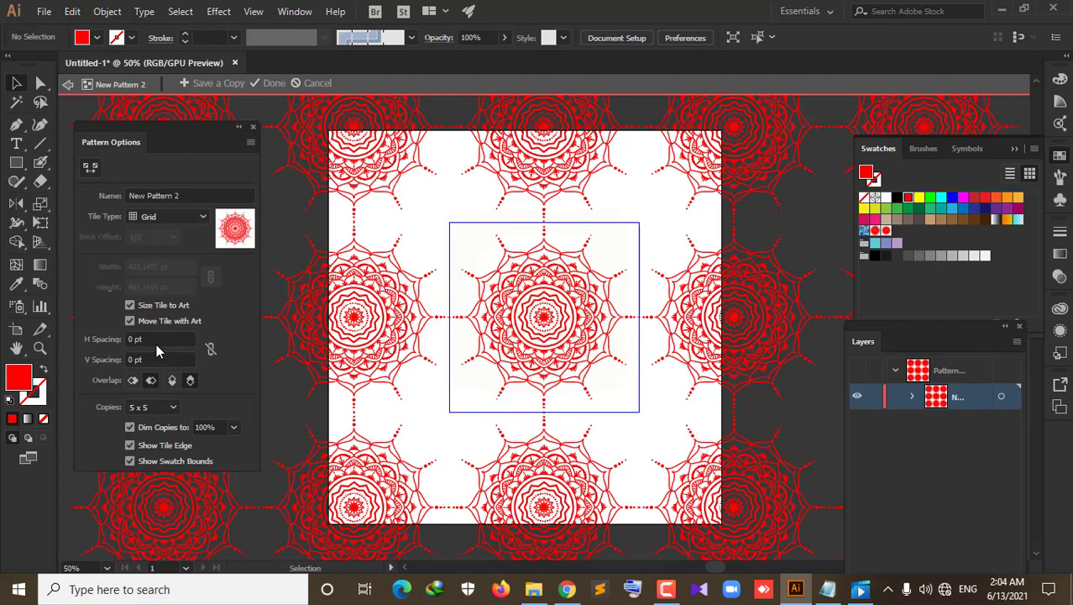
pyautogui.click(156, 338)
pyautogui.press('Down')
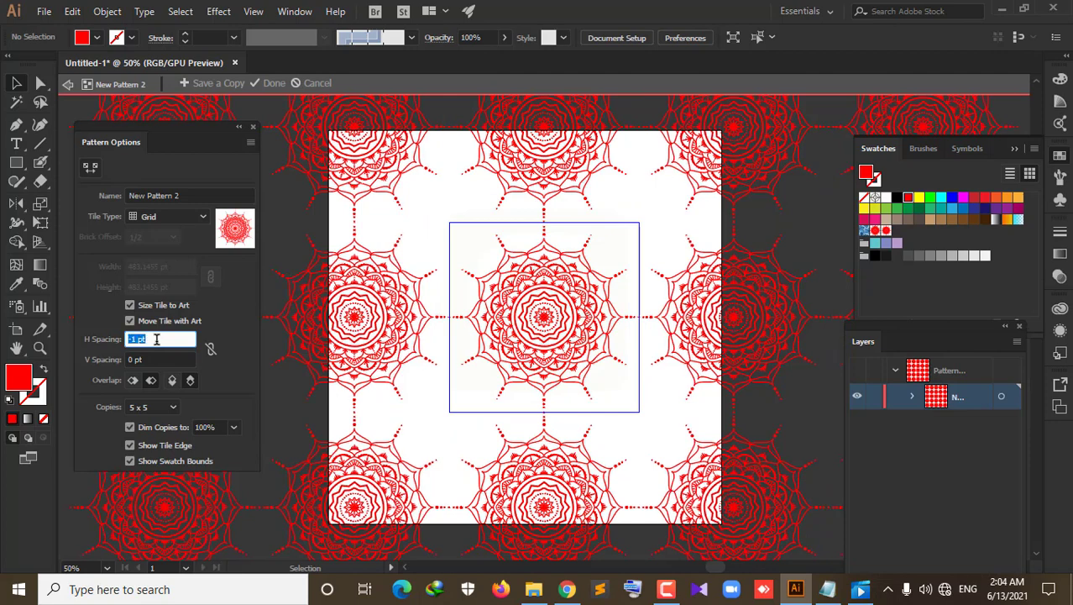
pyautogui.press('Up')
pyautogui.press('Up')
pyautogui.press('Up')
pyautogui.press('Up')
pyautogui.press('Up')
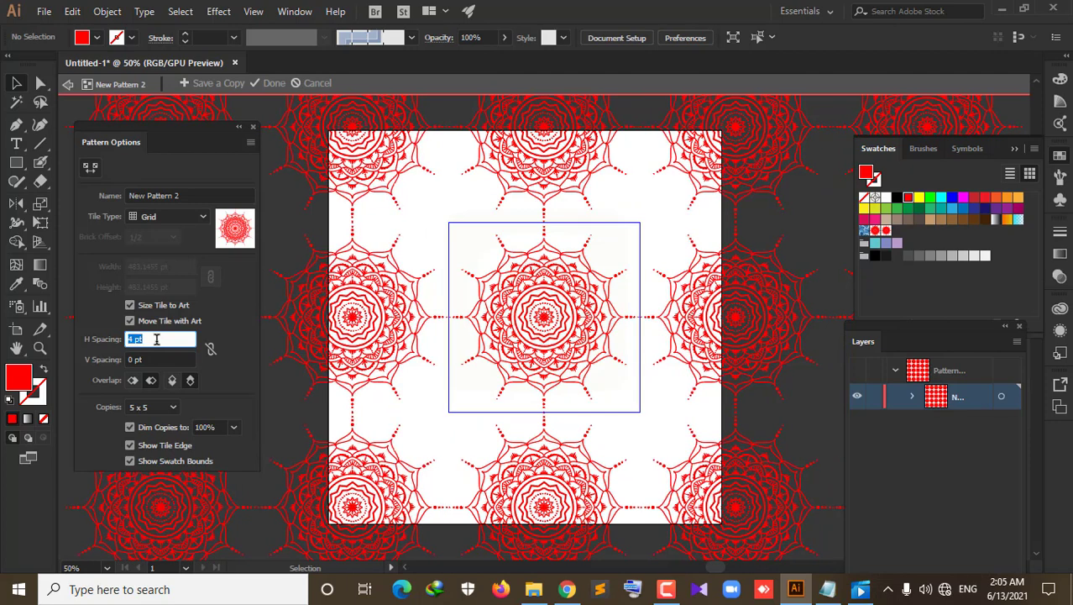
pyautogui.press('Up')
pyautogui.press('Up')
pyautogui.press('Up')
pyautogui.press('Up')
pyautogui.press('Up')
pyautogui.press('Up')
pyautogui.press('Up')
pyautogui.press('Up')
pyautogui.press('Up')
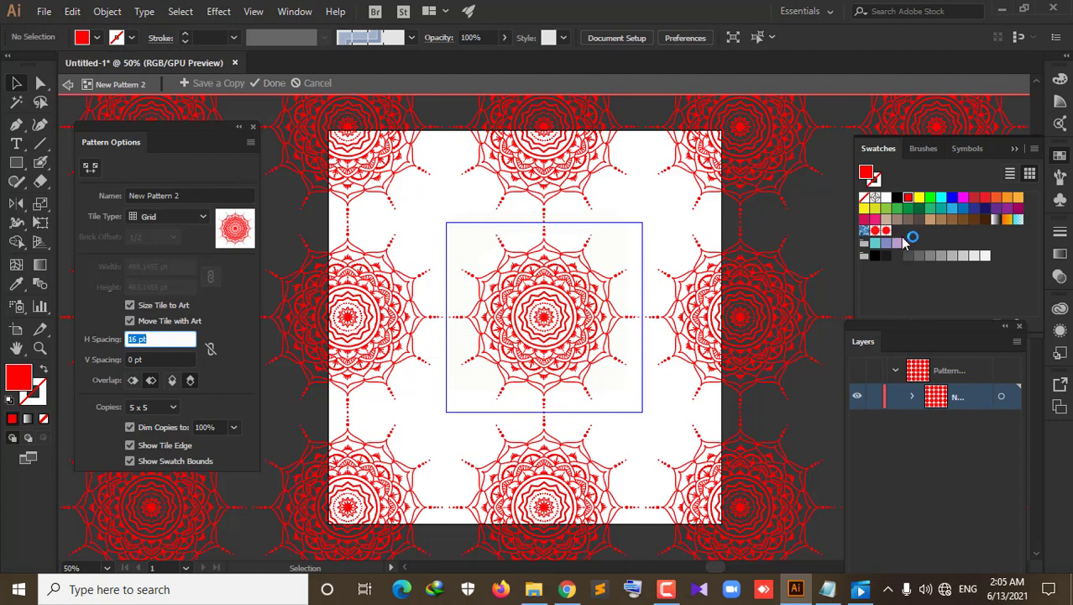
pyautogui.click(897, 237)
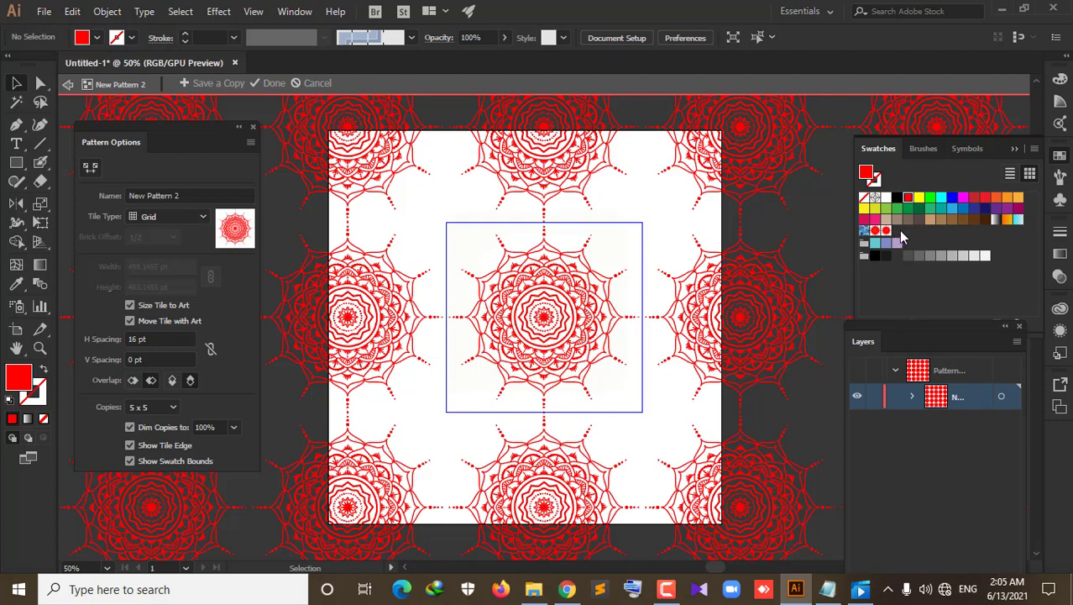
# Exit pattern editing, then discard an empty pattern made with nothing selected
pyautogui.press('Escape')
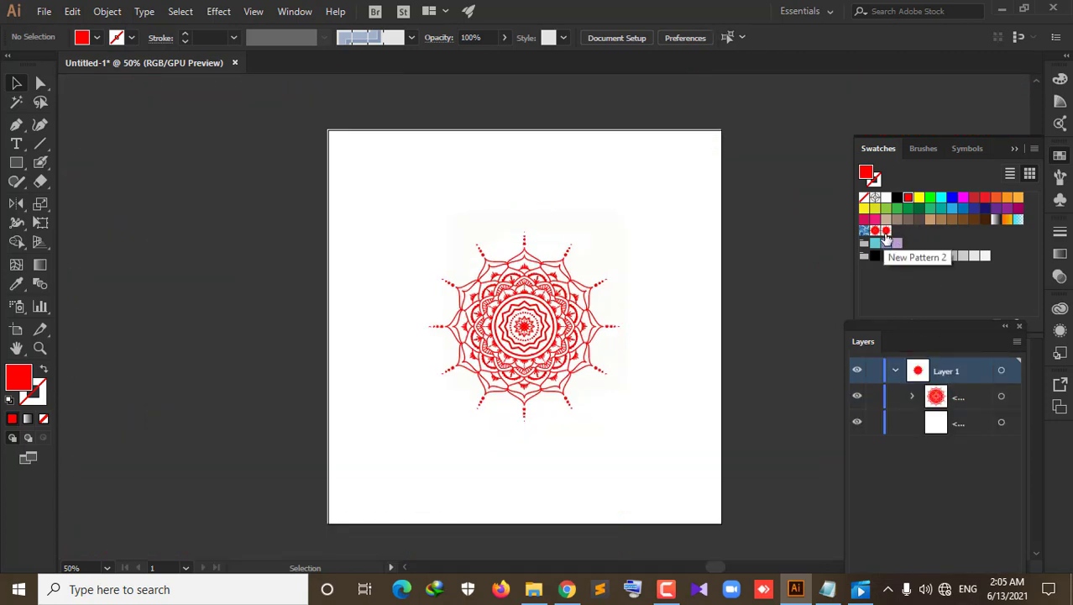
pyautogui.click(107, 11)
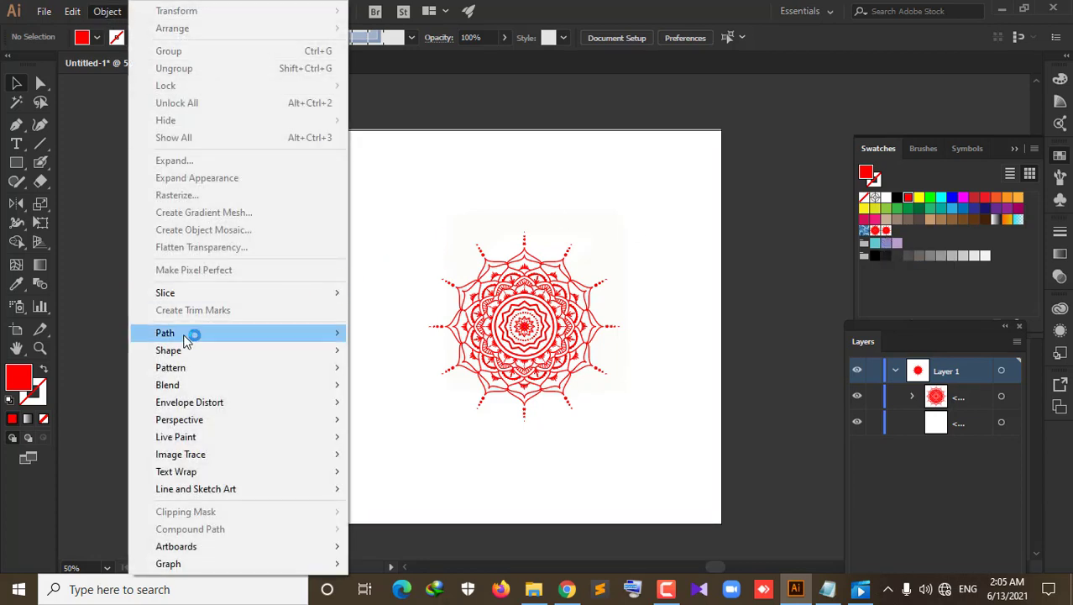
pyautogui.moveTo(170, 367)
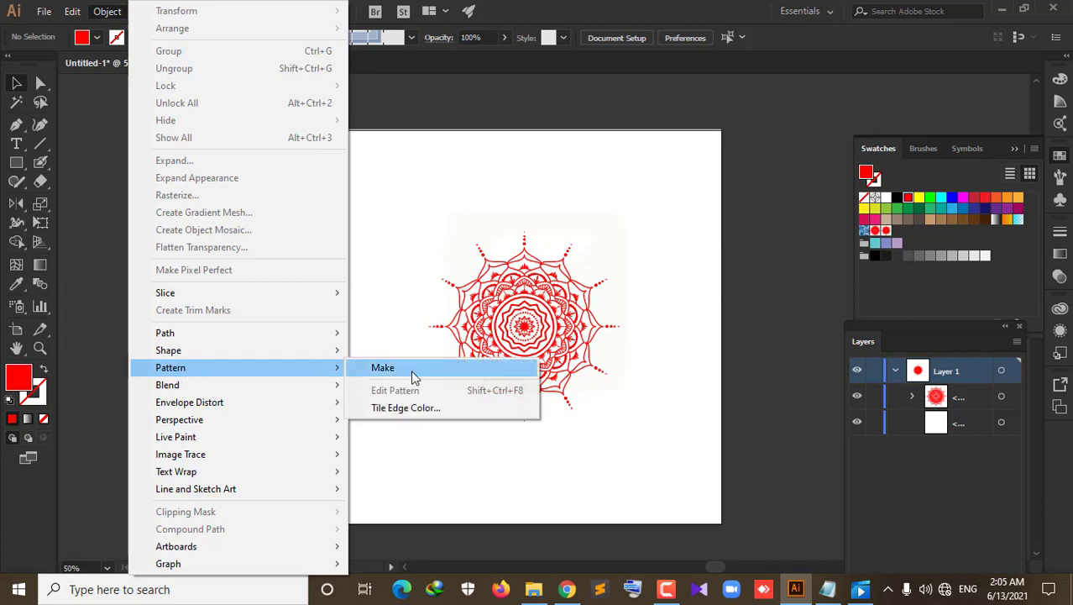
pyautogui.click(411, 366)
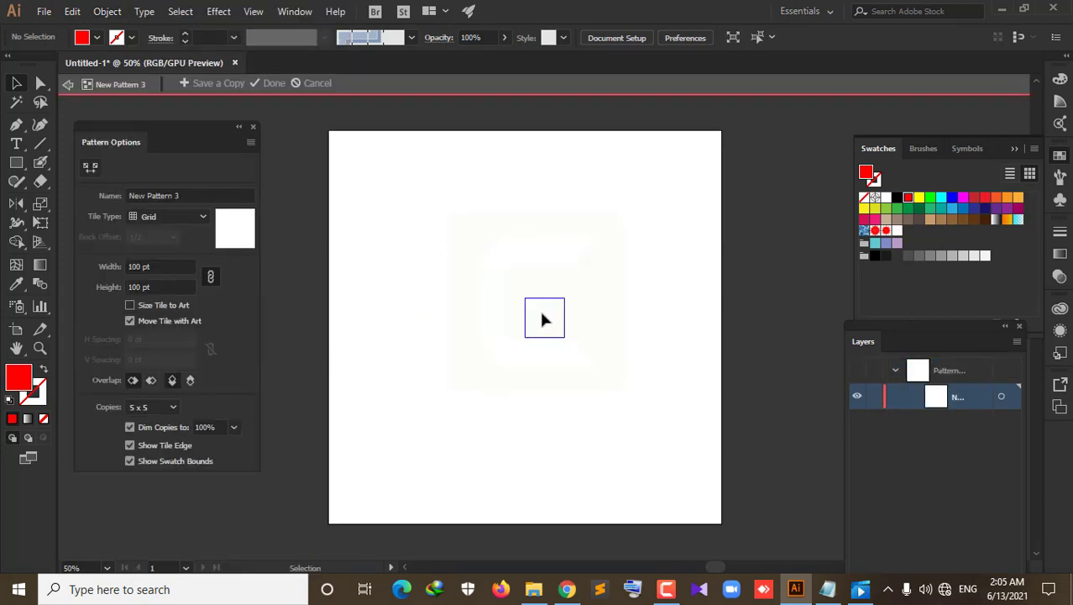
pyautogui.click(313, 83)
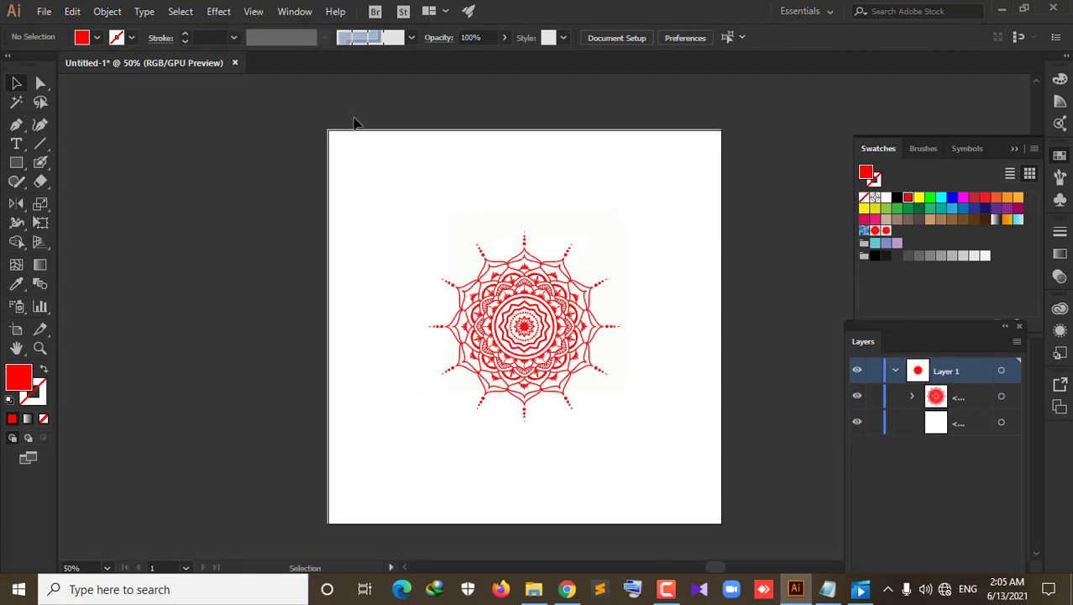
# Make a new pattern from the selected mandala and save it as a swatch with Done
pyautogui.click(536, 335)
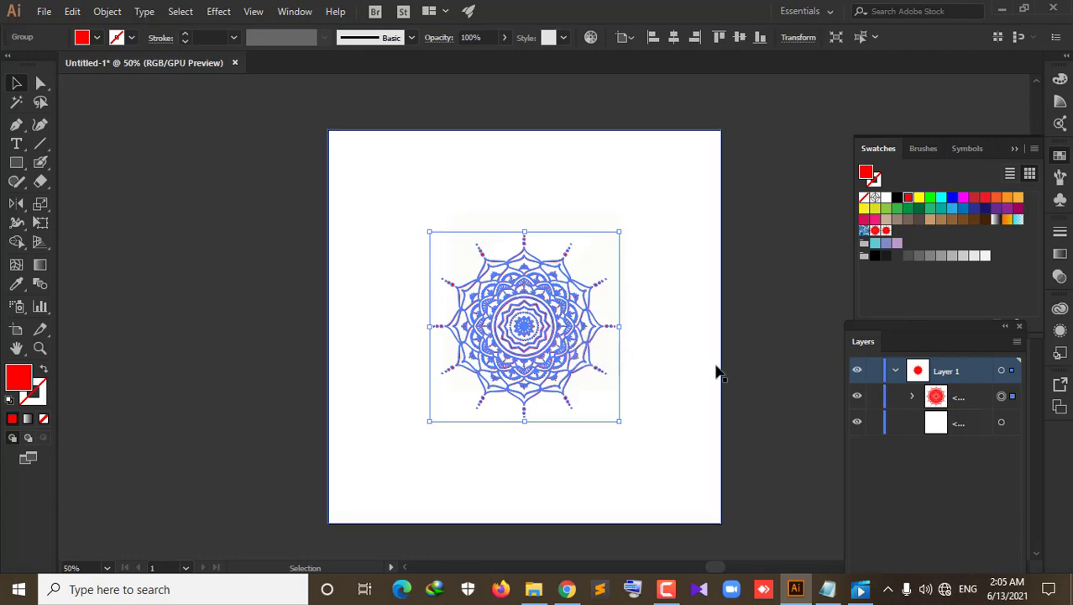
pyautogui.click(108, 10)
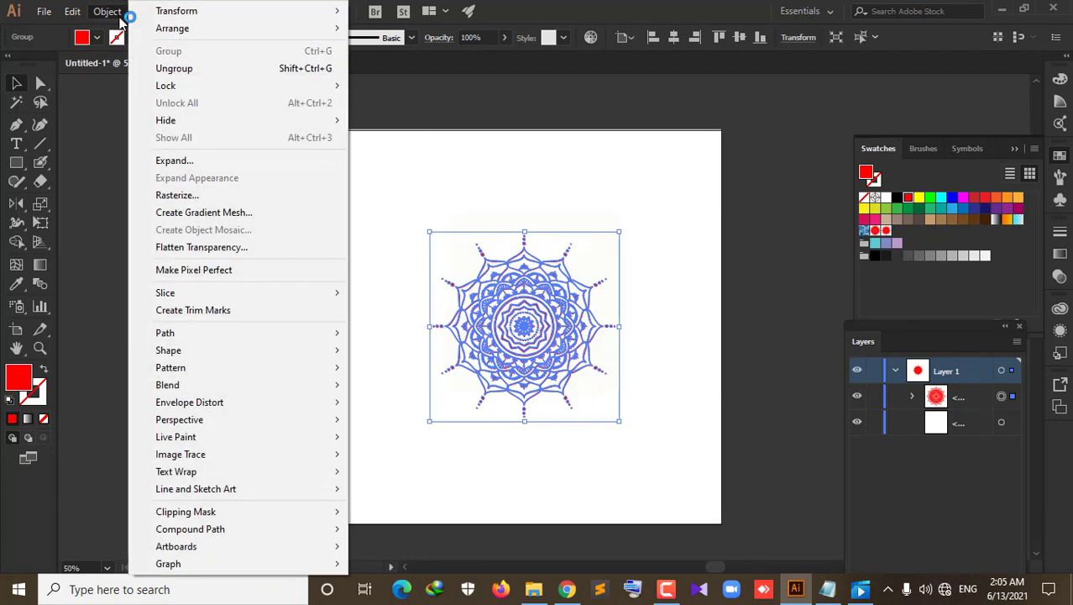
pyautogui.moveTo(170, 367)
pyautogui.click(383, 367)
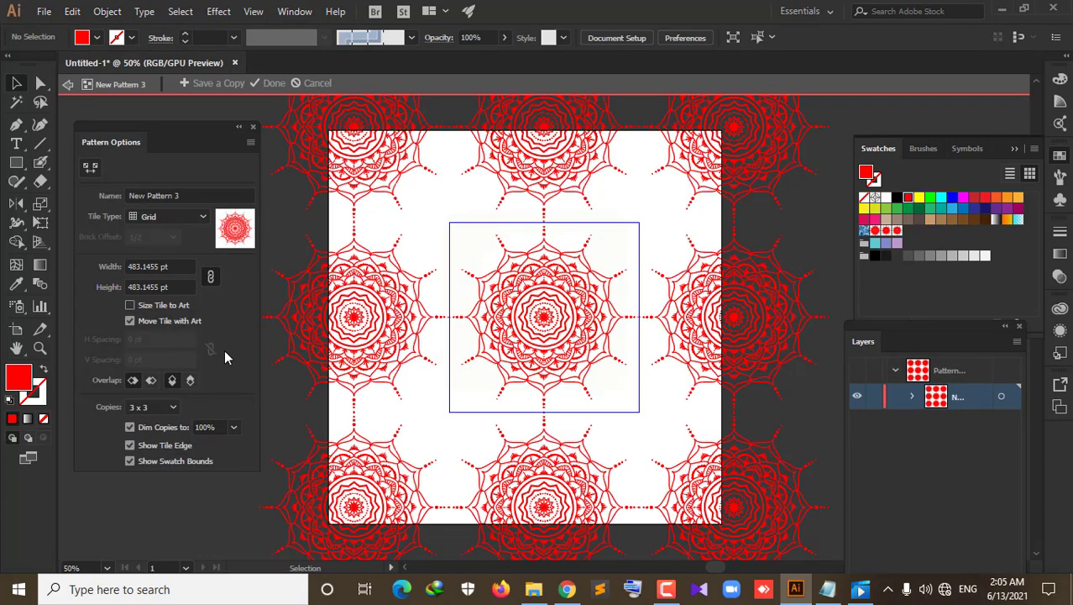
pyautogui.click(267, 82)
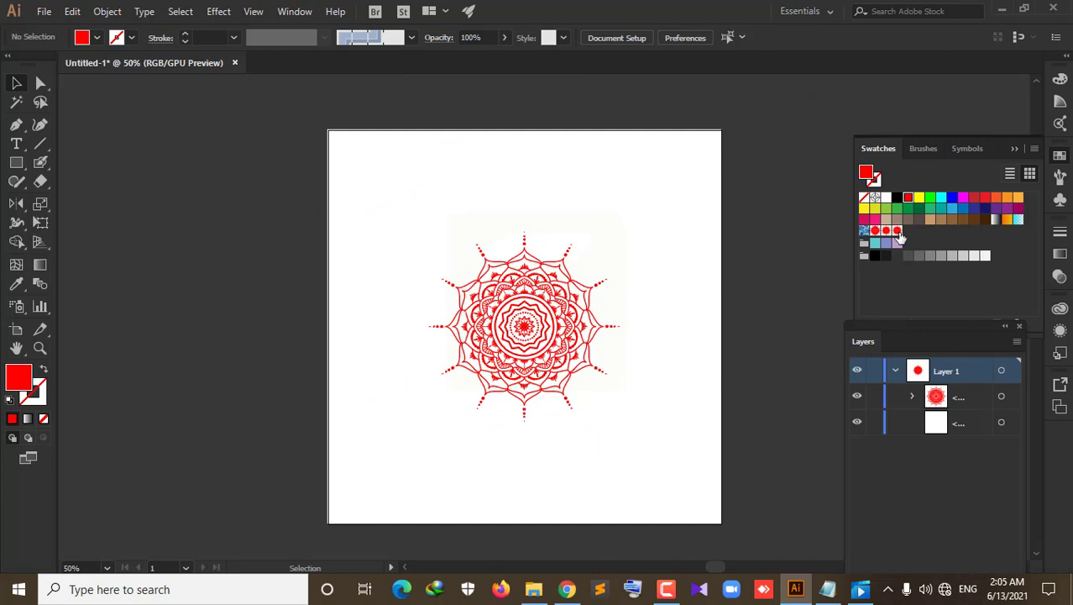
# Move the mandala off the artboard to the left, undoing an accidental rectangle move
pyautogui.moveTo(565, 331)
pyautogui.mouseDown()
pyautogui.moveTo(160, 368)
pyautogui.moveTo(113, 337)
pyautogui.mouseUp()
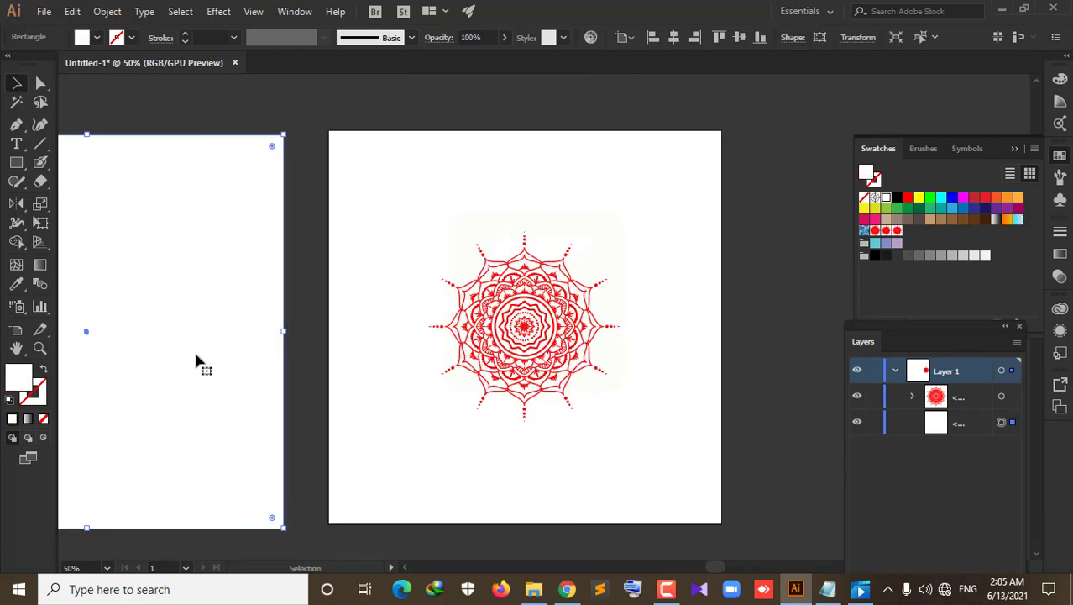
pyautogui.hotkey('ctrl', 'z')
pyautogui.click(537, 361)
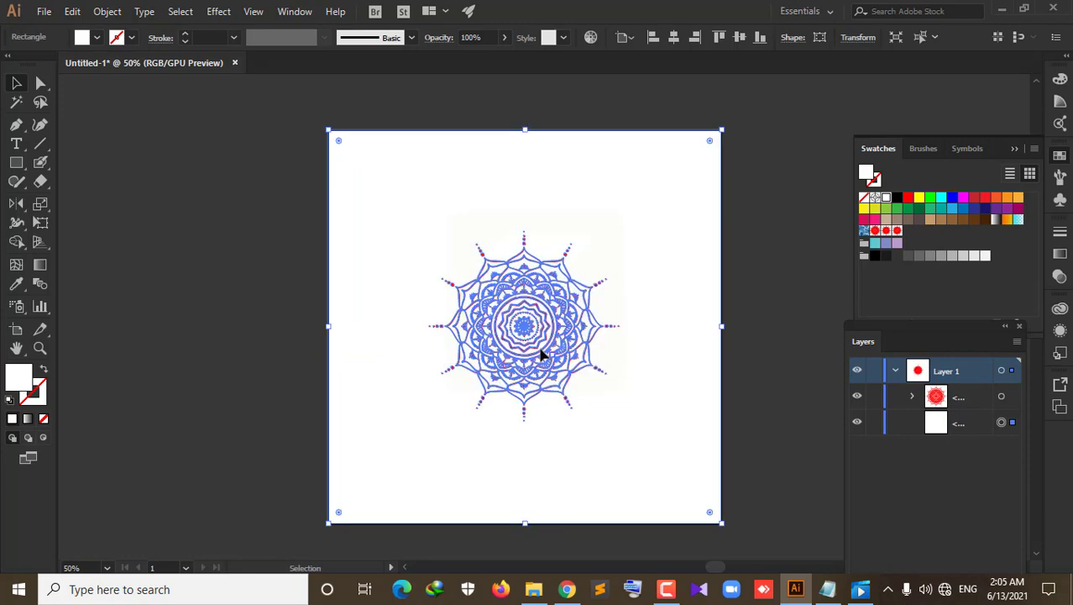
pyautogui.moveTo(484, 359); pyautogui.dragTo(141, 347)
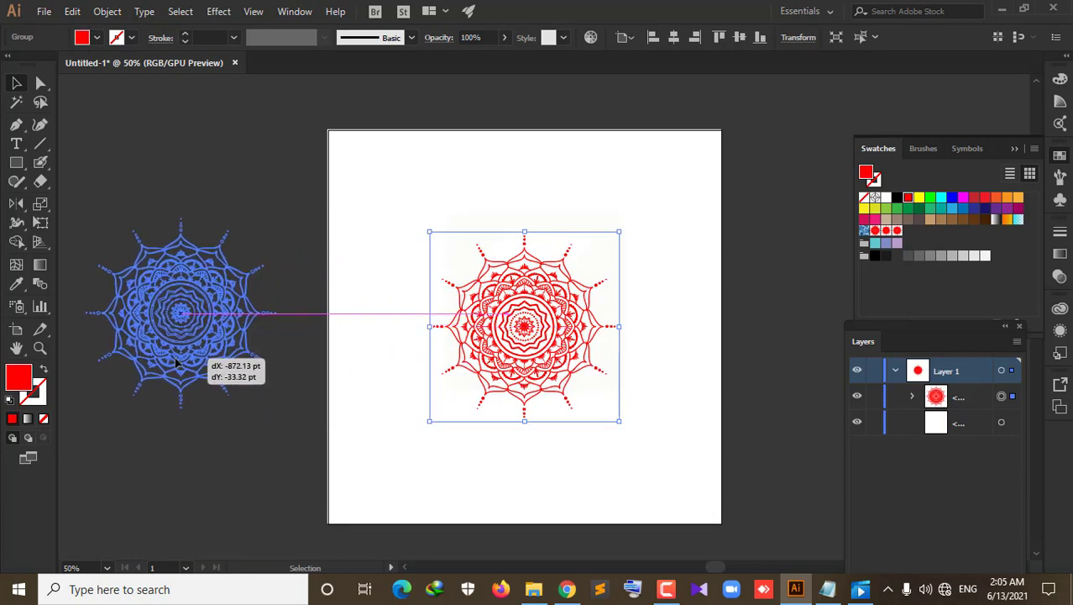
# Set the background rectangle's fill to None, then fill it with the mandala pattern swatch
pyautogui.click(382, 336)
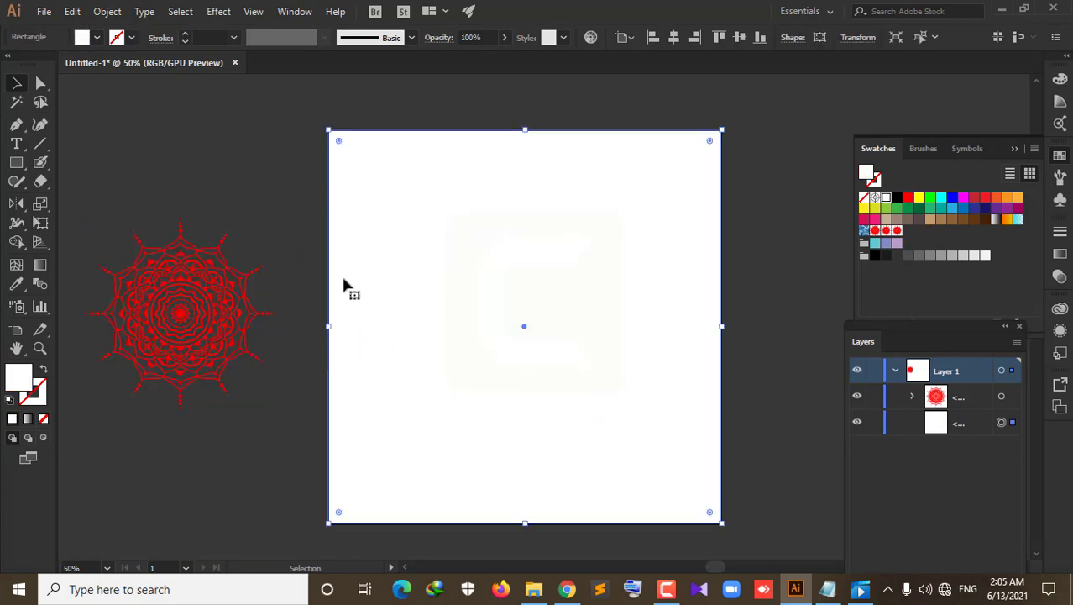
pyautogui.click(99, 38)
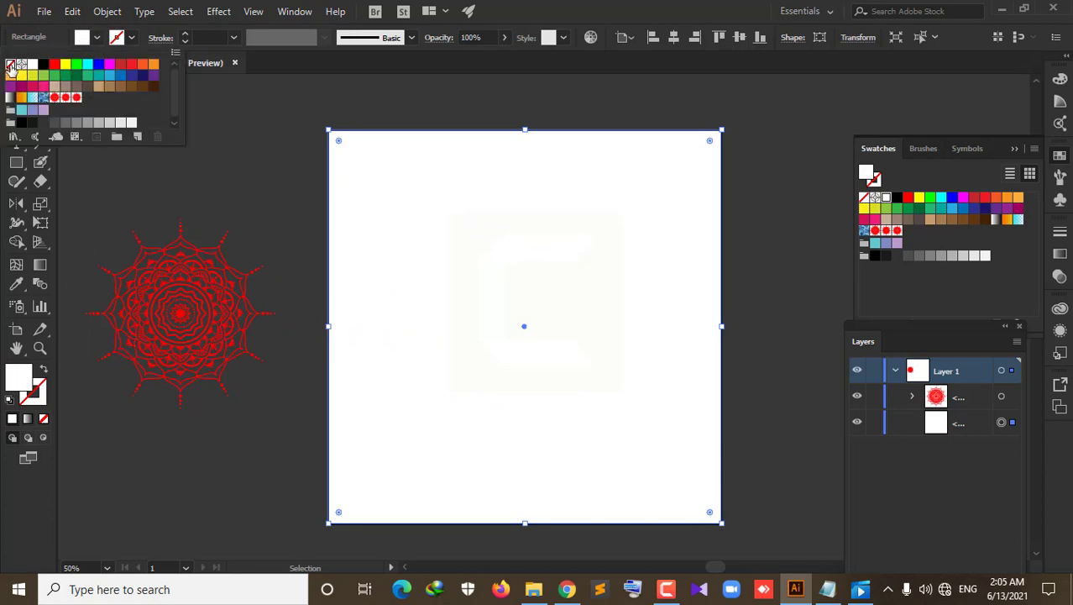
pyautogui.click(10, 64)
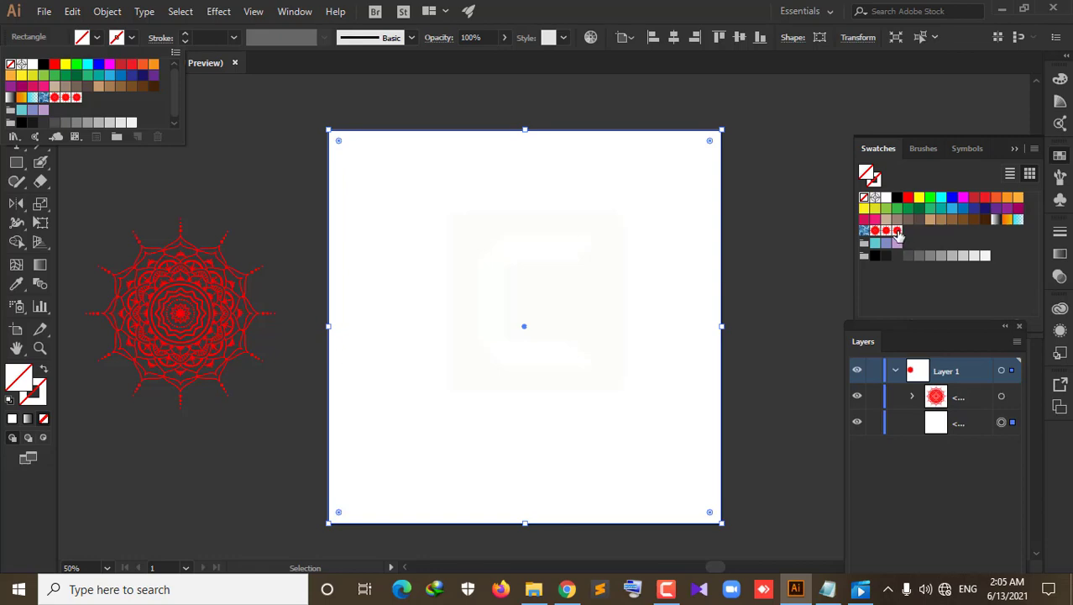
pyautogui.click(885, 232)
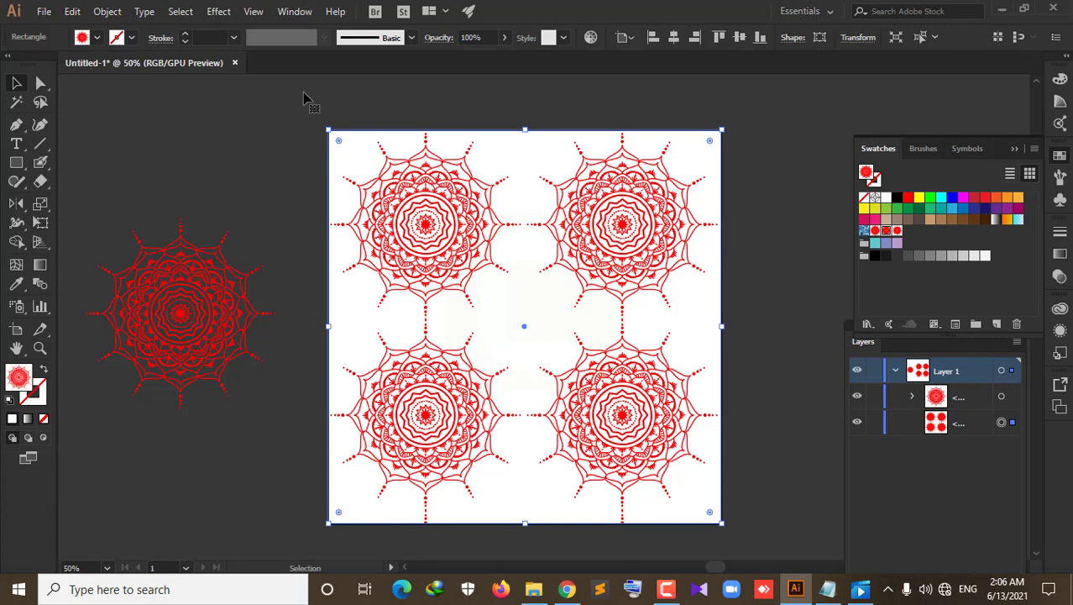
# Open the Scale dialog with Transform Objects unchecked, moving the dialog off the artboard
pyautogui.click(117, 11)
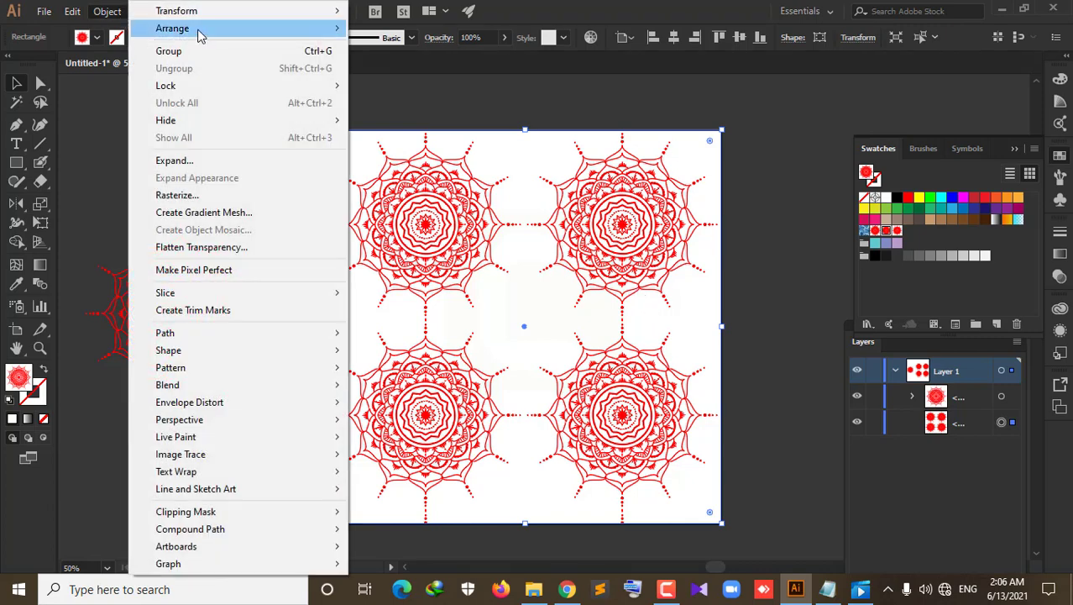
pyautogui.moveTo(176, 11)
pyautogui.click(395, 86)
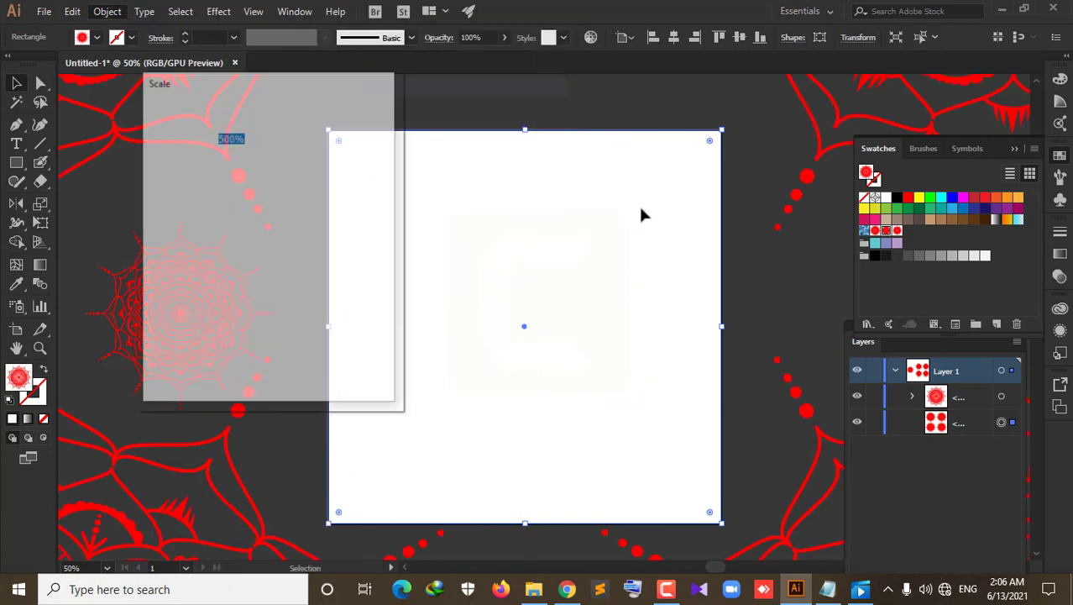
pyautogui.moveTo(335, 89); pyautogui.dragTo(558, 107)
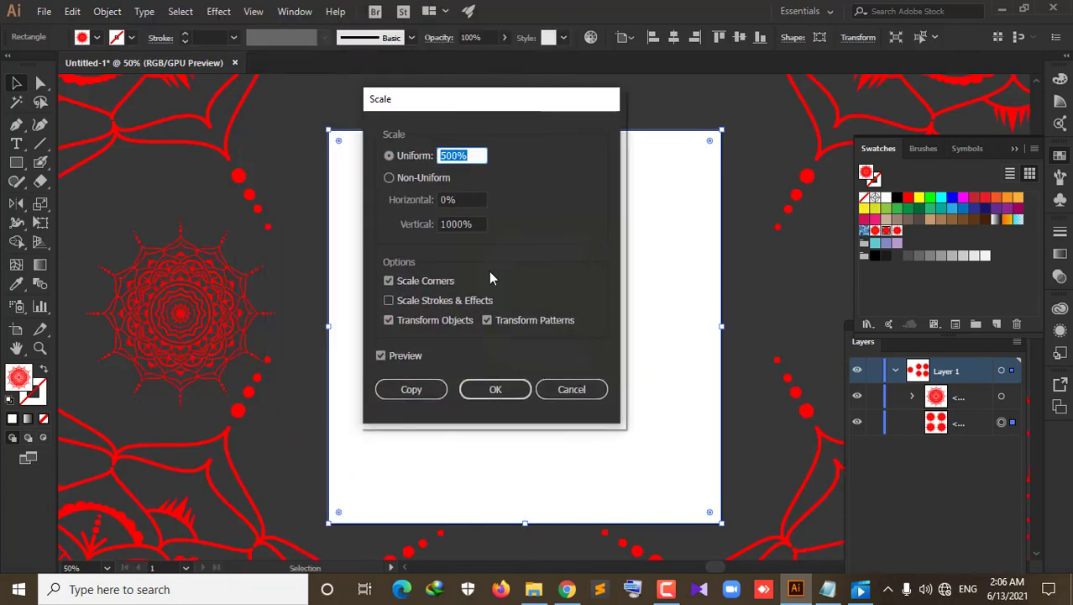
pyautogui.click(431, 323)
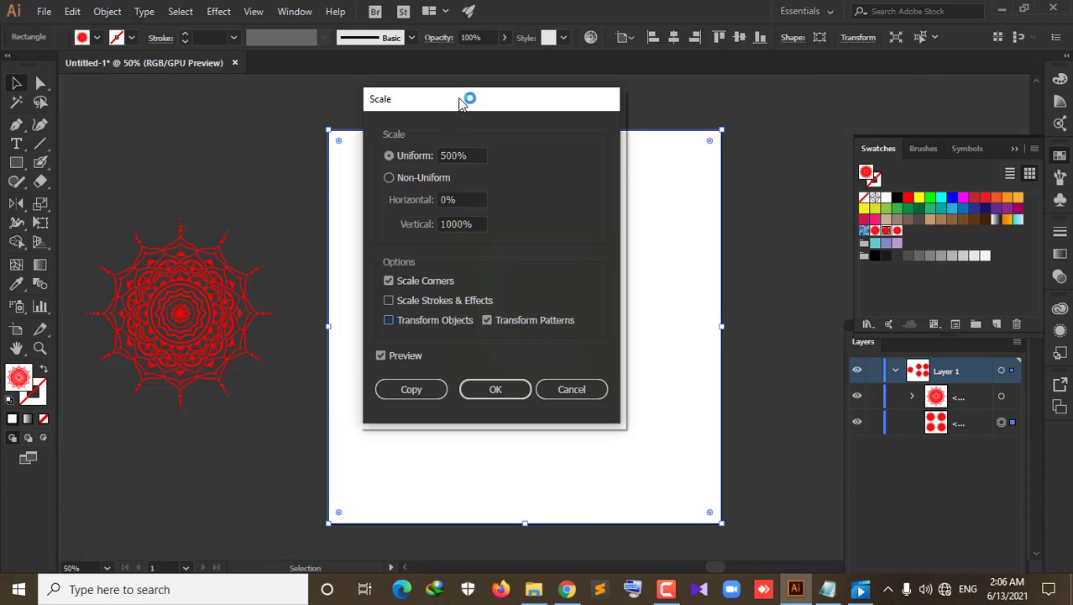
pyautogui.moveTo(473, 99); pyautogui.dragTo(881, 108)
# Preview a 50% uniform pattern scale, raise it to 67%, apply, and deselect
pyautogui.click(877, 159)
pyautogui.write('494')
pyautogui.press('Tab')
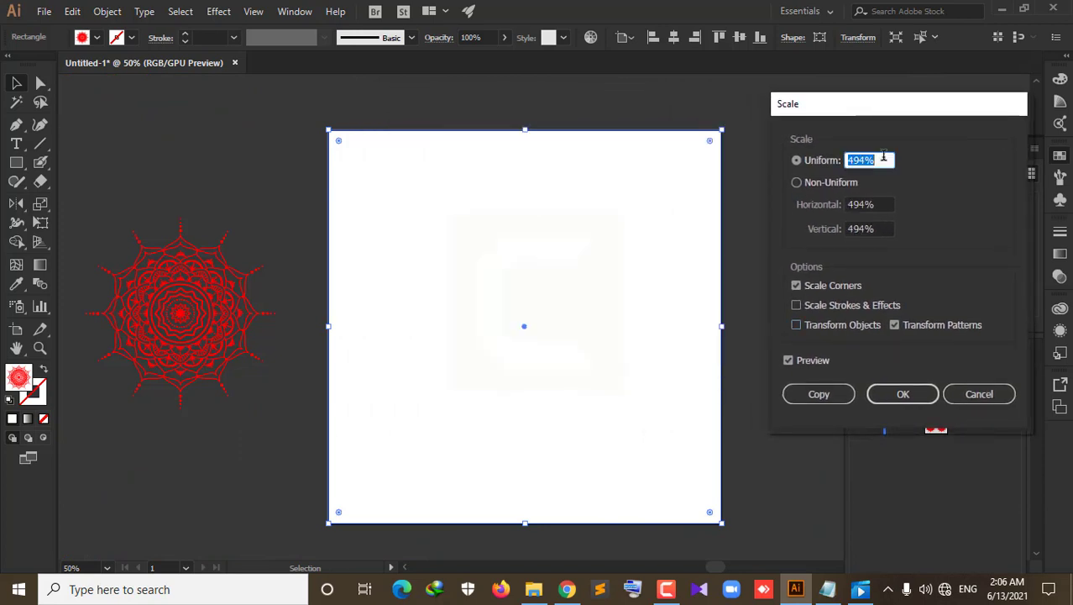
pyautogui.write('50')
pyautogui.click(814, 360)
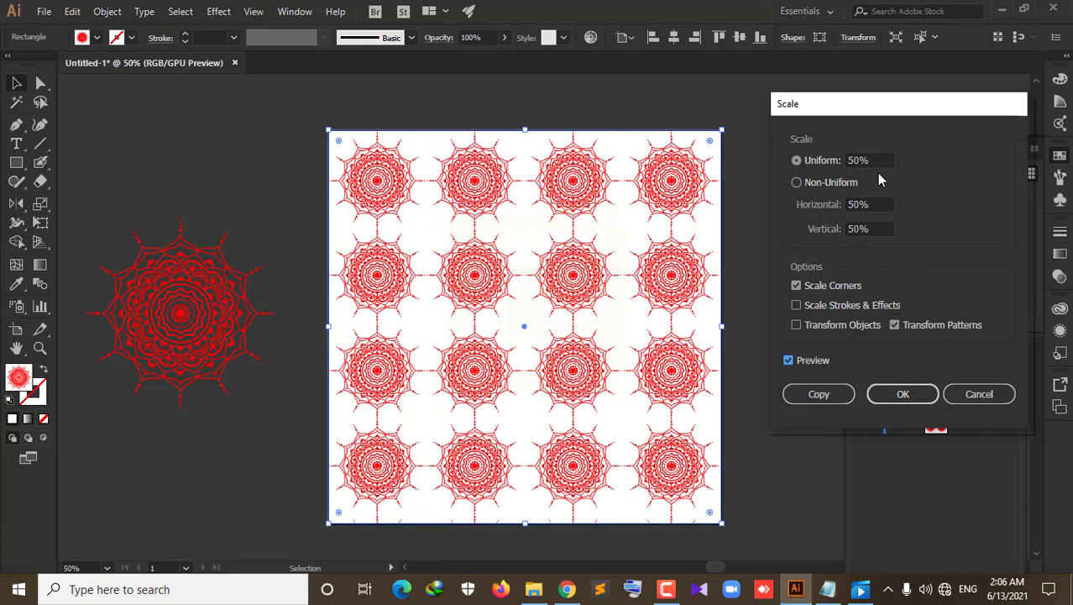
pyautogui.click(867, 159)
pyautogui.press('Up')
pyautogui.press('Up')
pyautogui.press('Up')
pyautogui.press('Up')
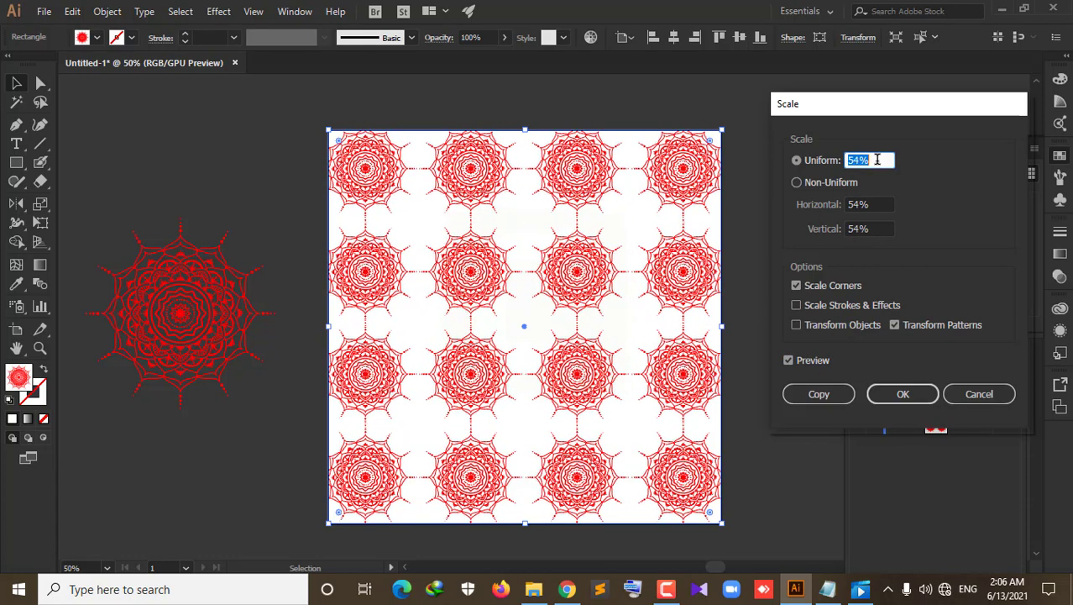
pyautogui.press('Up')
pyautogui.press('Up')
pyautogui.press('Up')
pyautogui.press('Up')
pyautogui.press('Up')
pyautogui.press('Up')
pyautogui.press('Up')
pyautogui.press('Up')
pyautogui.press('Up')
pyautogui.press('Up')
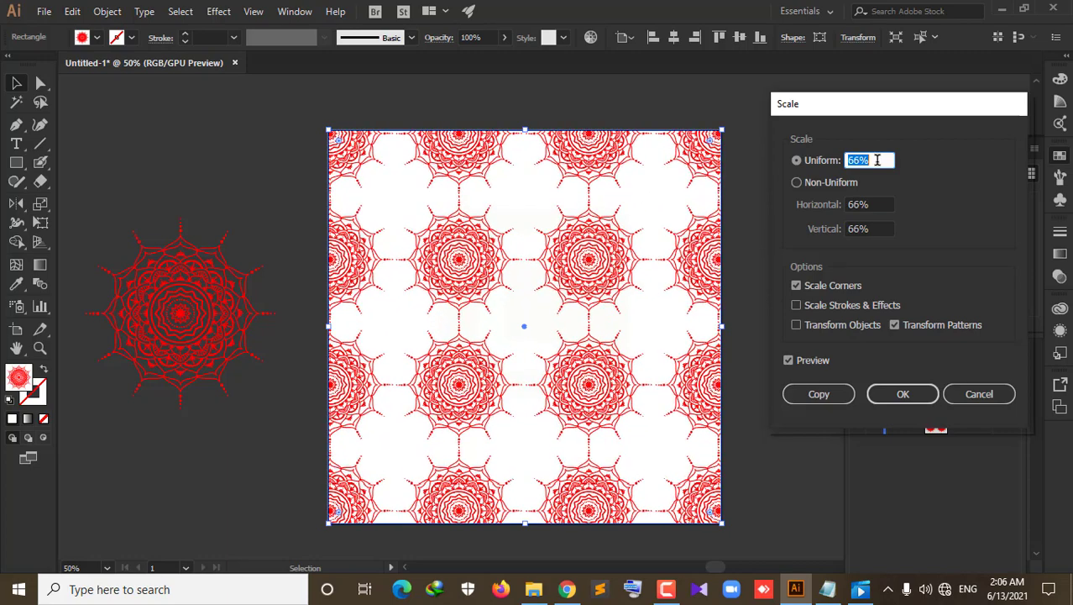
pyautogui.press('Up')
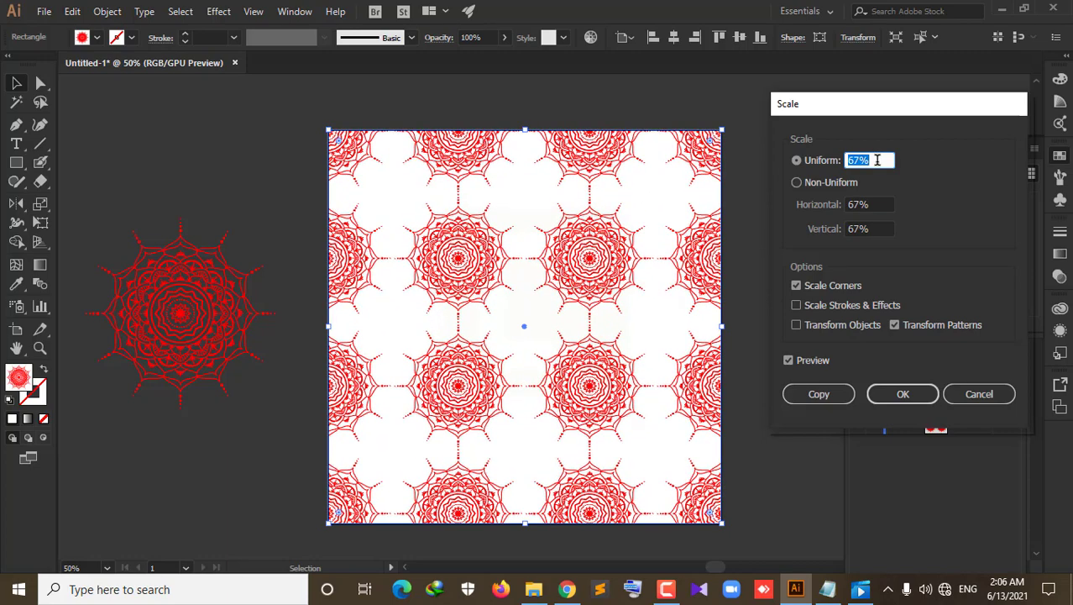
pyautogui.click(902, 396)
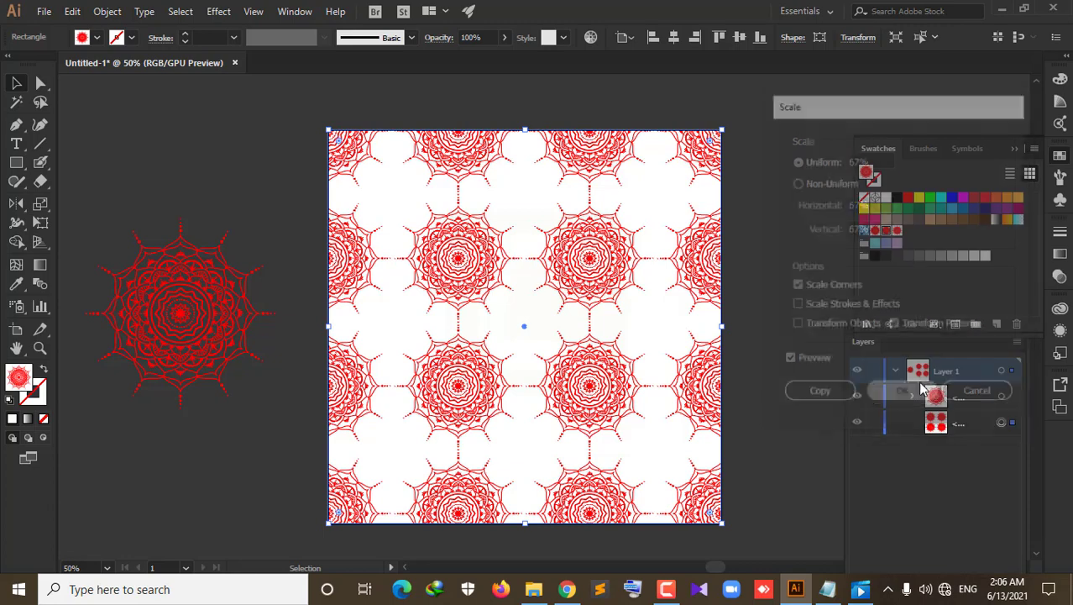
pyautogui.click(797, 234)
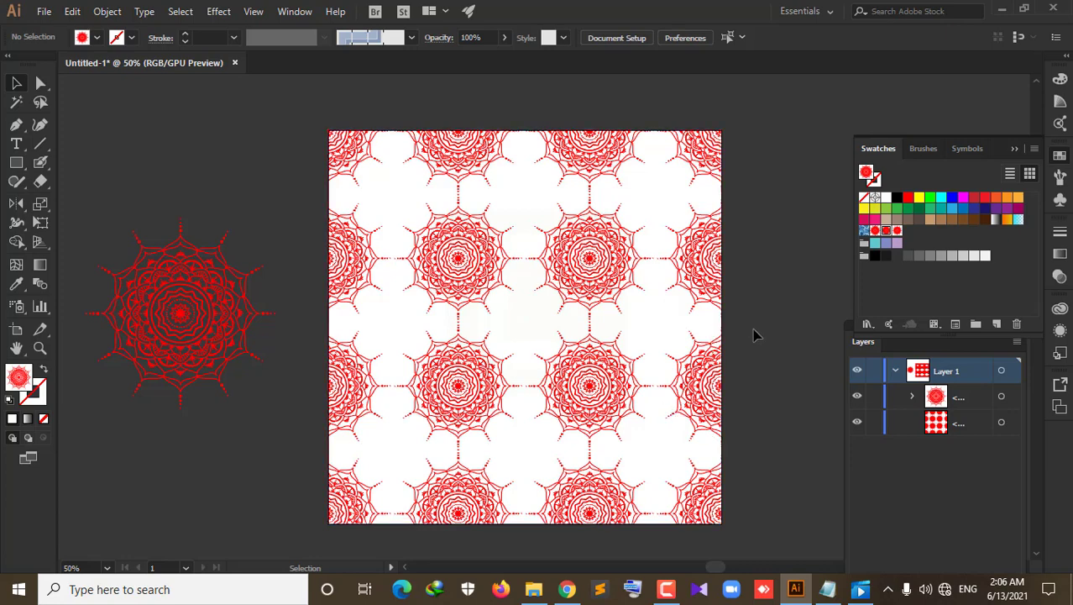
# Delete the pattern rectangle and create a 1000 x 1000 pt square with the Rectangle tool
pyautogui.click(602, 270)
pyautogui.press('Delete')
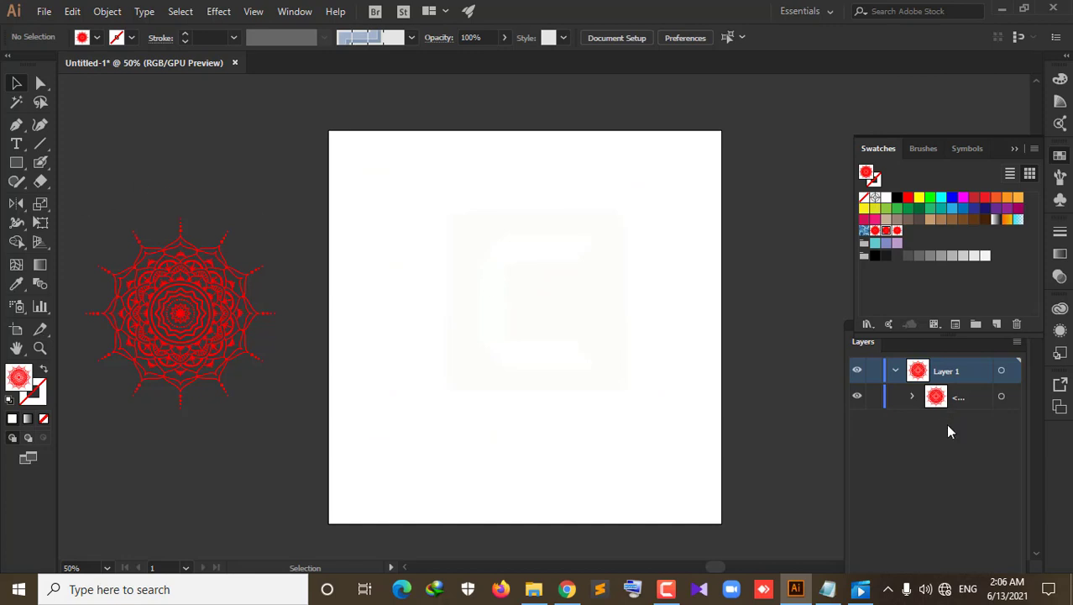
pyautogui.click(16, 163)
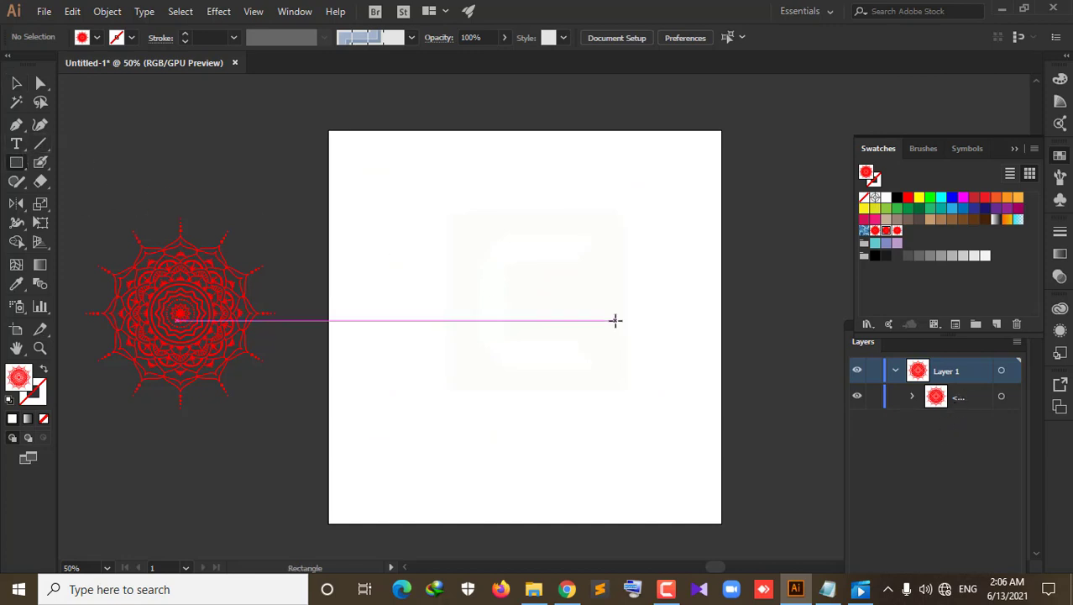
pyautogui.click(614, 320)
pyautogui.click(522, 259)
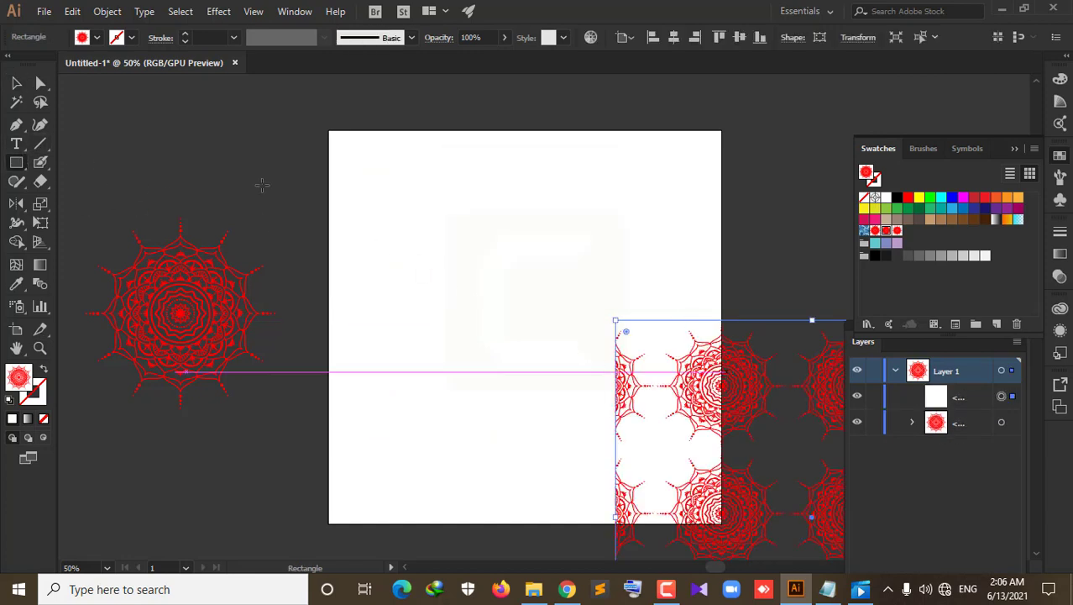
# Centre the square on the artboard horizontally and vertically and set its fill to None
pyautogui.click(22, 85)
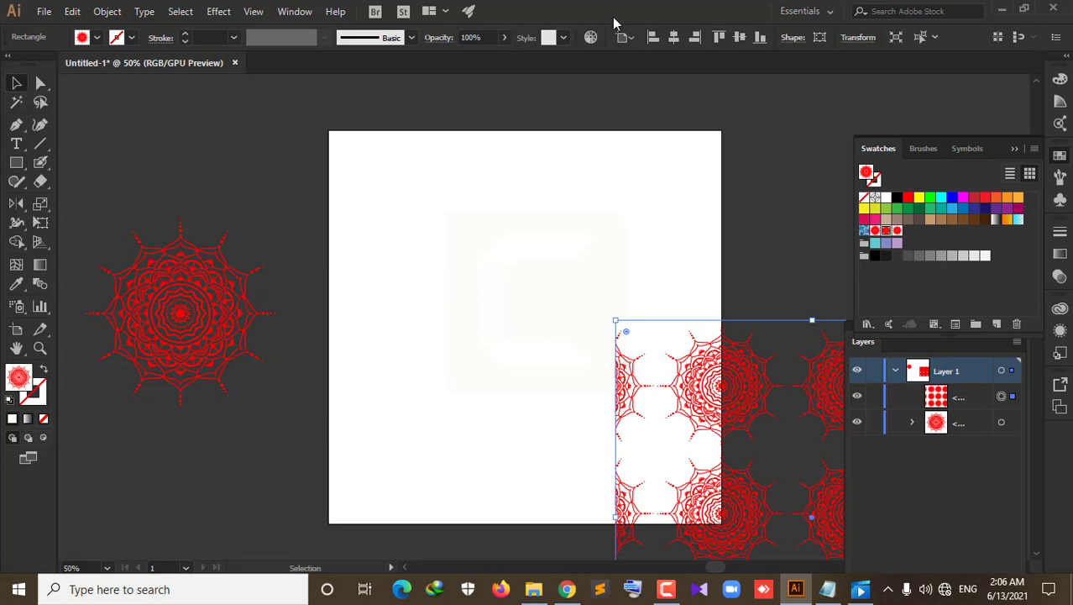
pyautogui.click(675, 39)
pyautogui.click(738, 39)
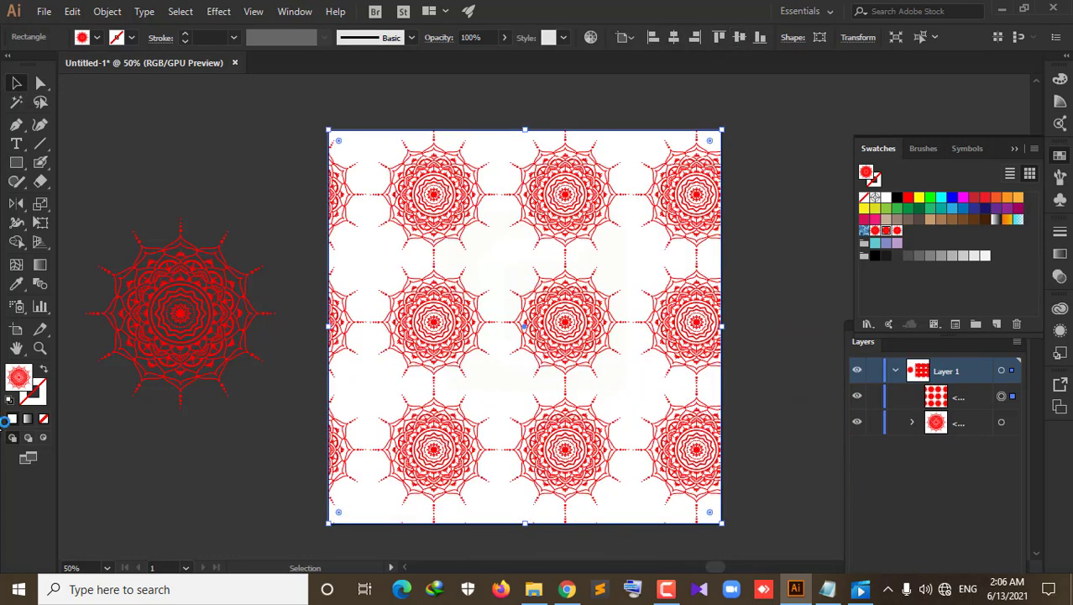
pyautogui.click(95, 38)
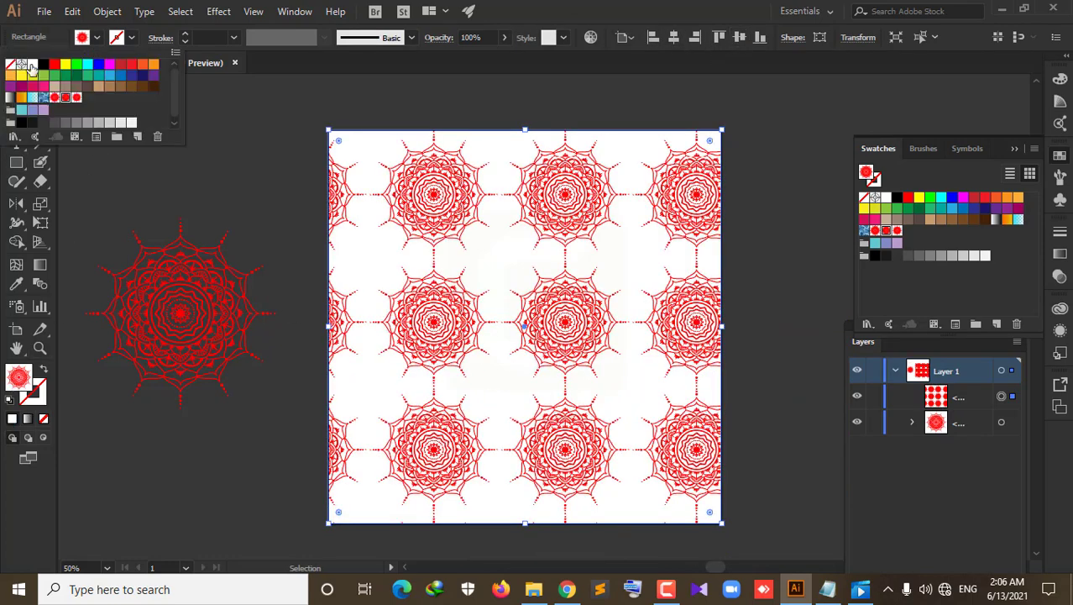
pyautogui.click(33, 65)
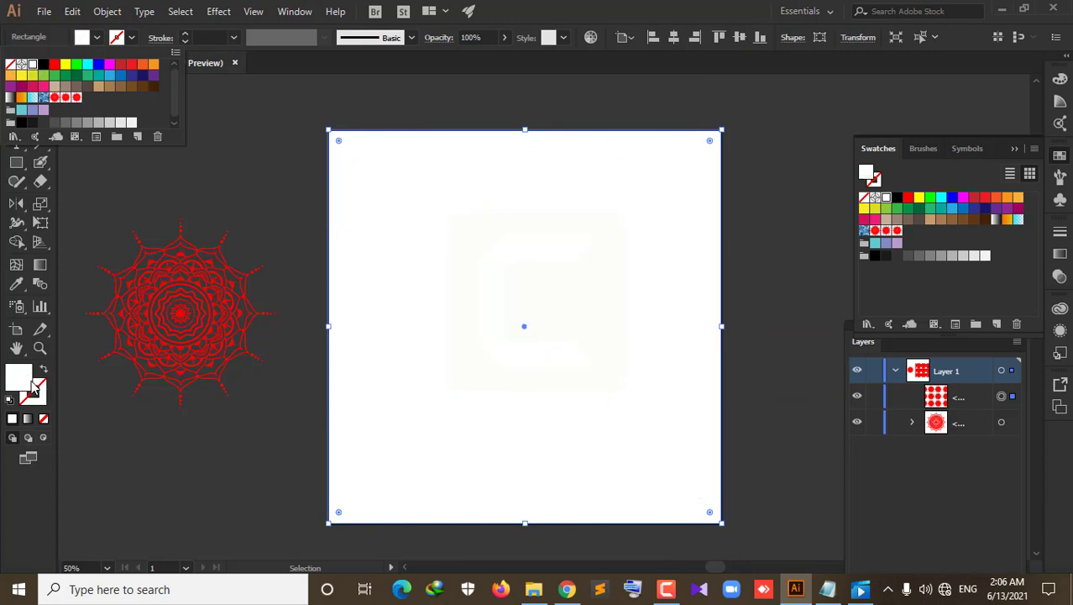
pyautogui.press('Escape')
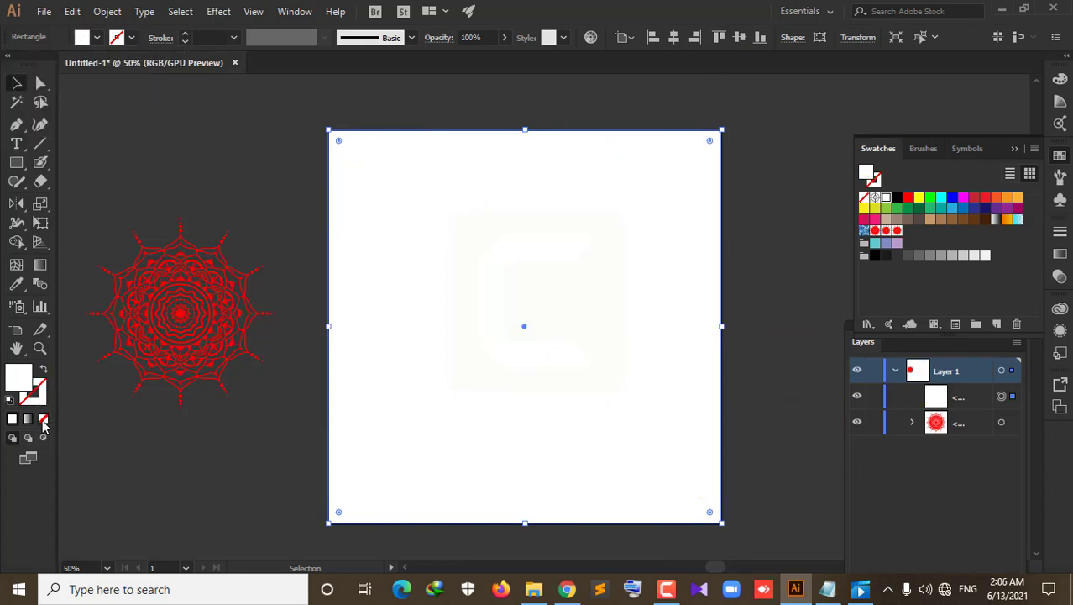
pyautogui.click(44, 419)
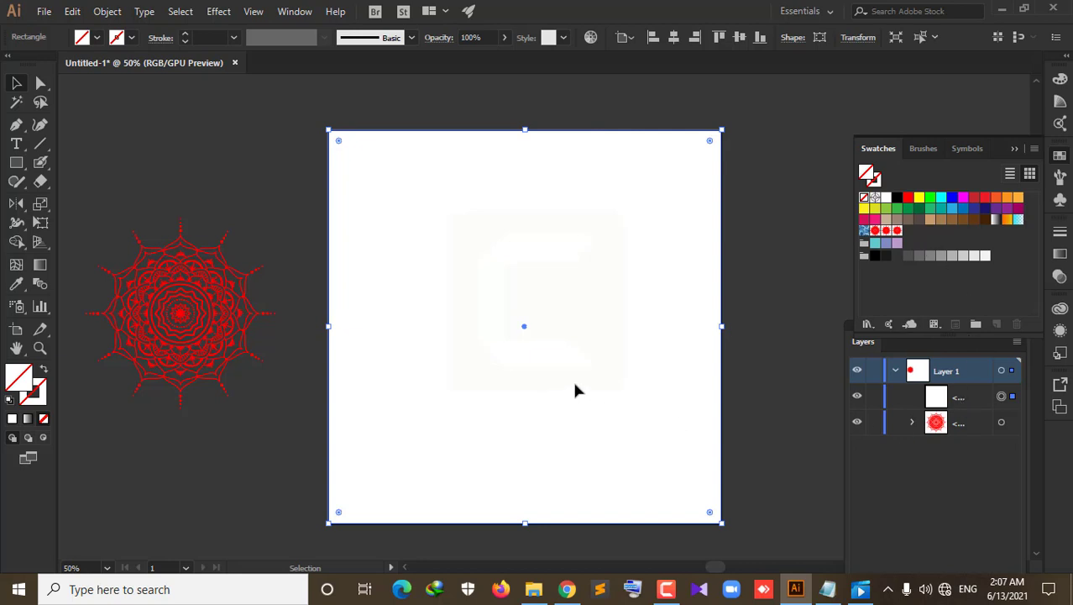
# Move the empty square below the mandala, then bring the mandala onto the artboard and centre it
pyautogui.moveTo(941, 394); pyautogui.dragTo(982, 437)
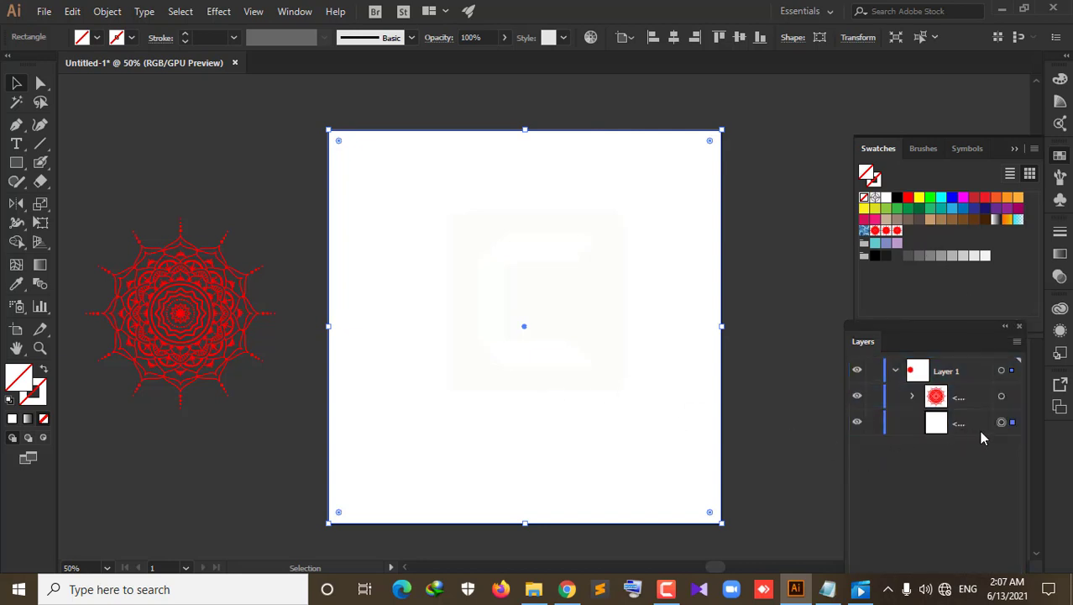
pyautogui.click(964, 404)
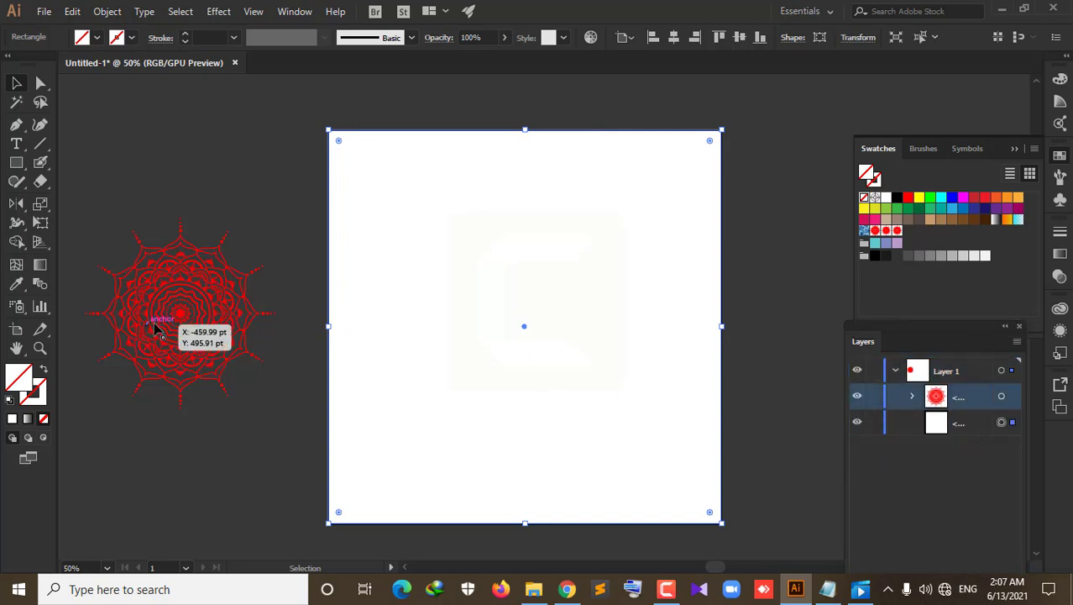
pyautogui.click(210, 292)
pyautogui.moveTo(210, 292); pyautogui.dragTo(542, 326)
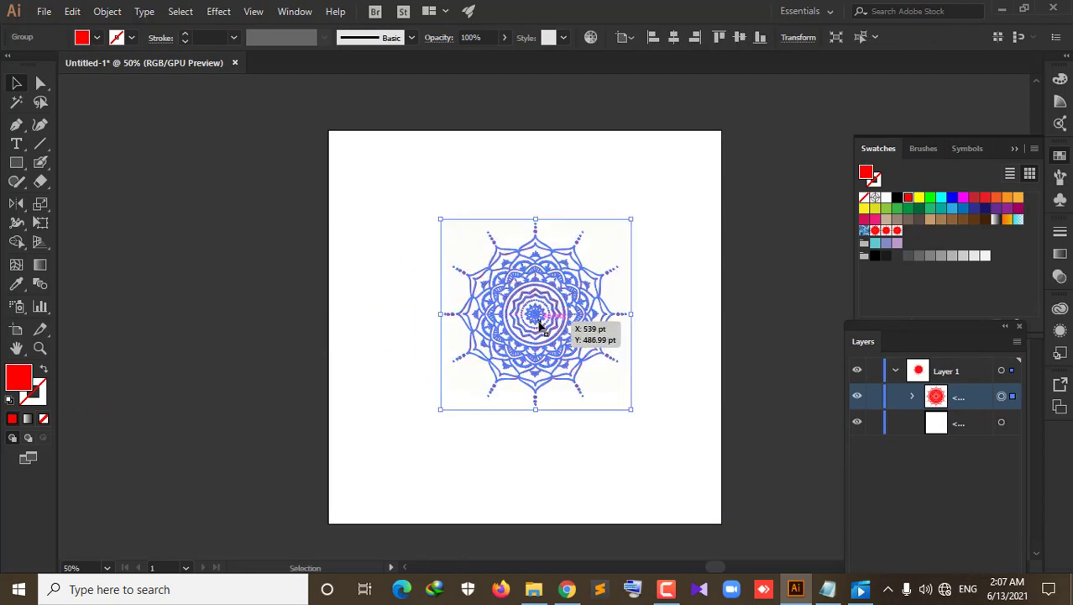
pyautogui.moveTo(541, 326); pyautogui.dragTo(539, 322)
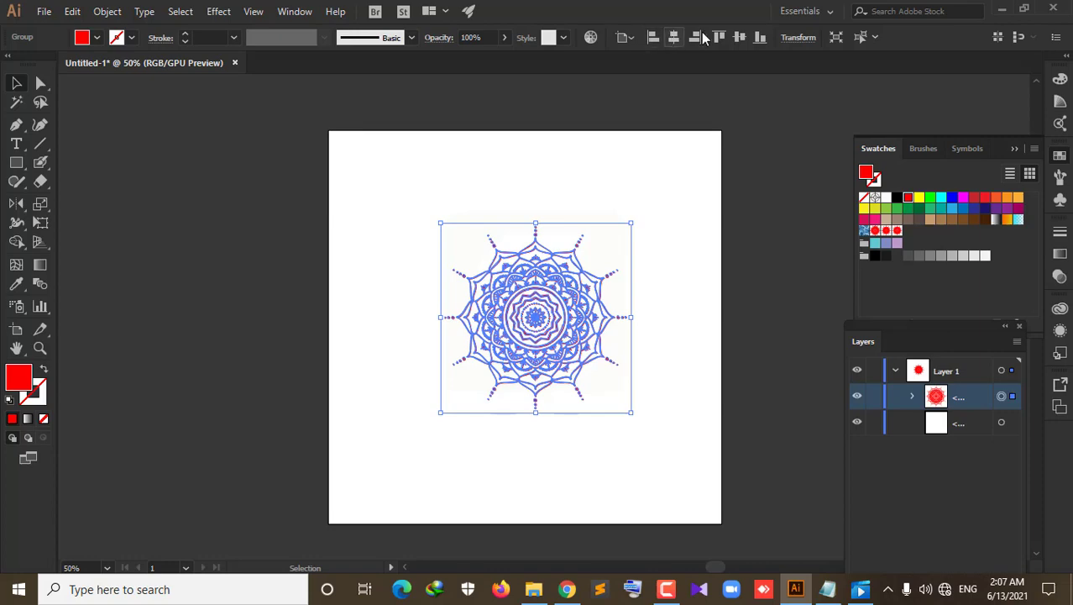
pyautogui.click(674, 37)
pyautogui.click(739, 37)
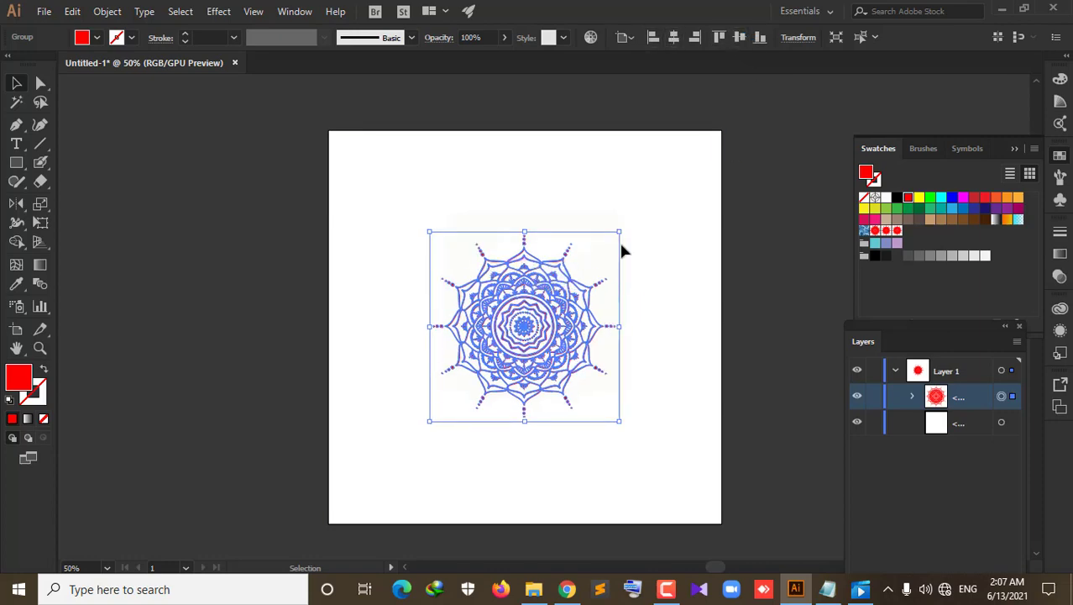
# Enlarge the mandala slightly and place a copy over the artboard's top-left corner
pyautogui.moveTo(621, 231); pyautogui.dragTo(670, 201)
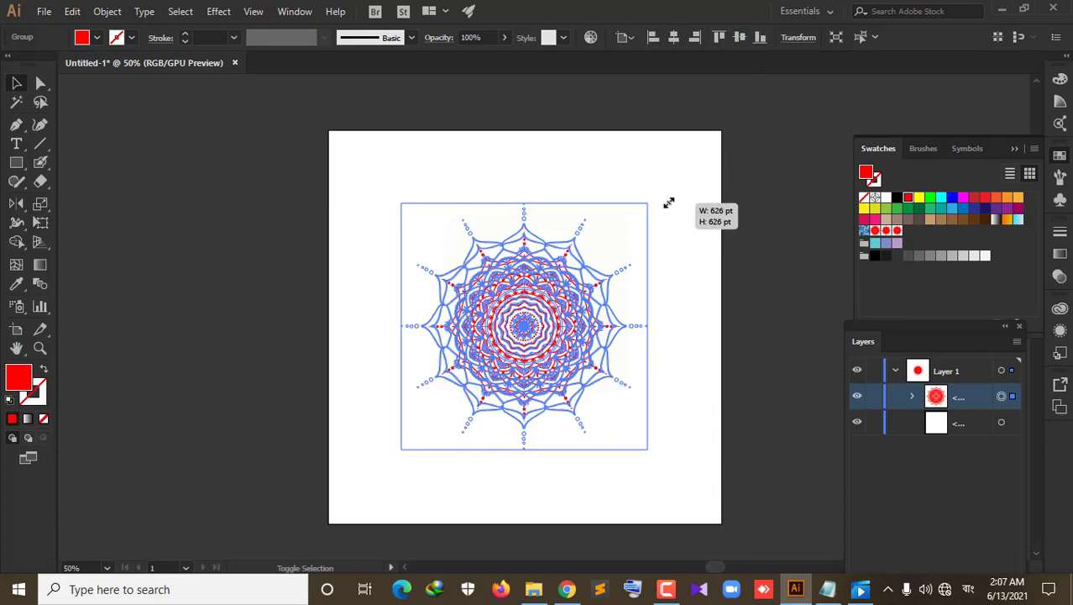
pyautogui.click(756, 320)
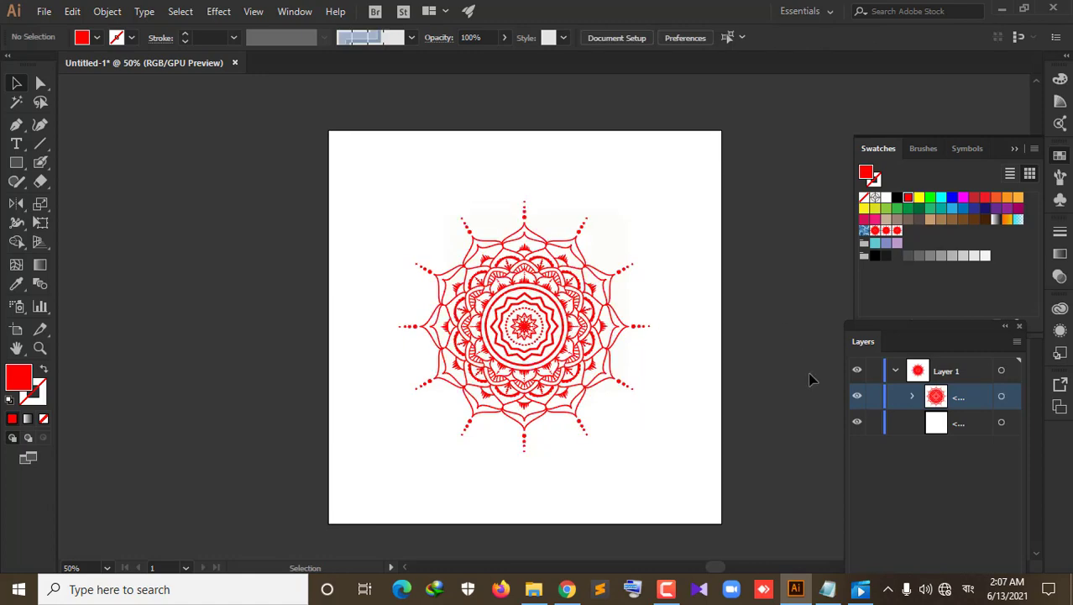
pyautogui.click(556, 307)
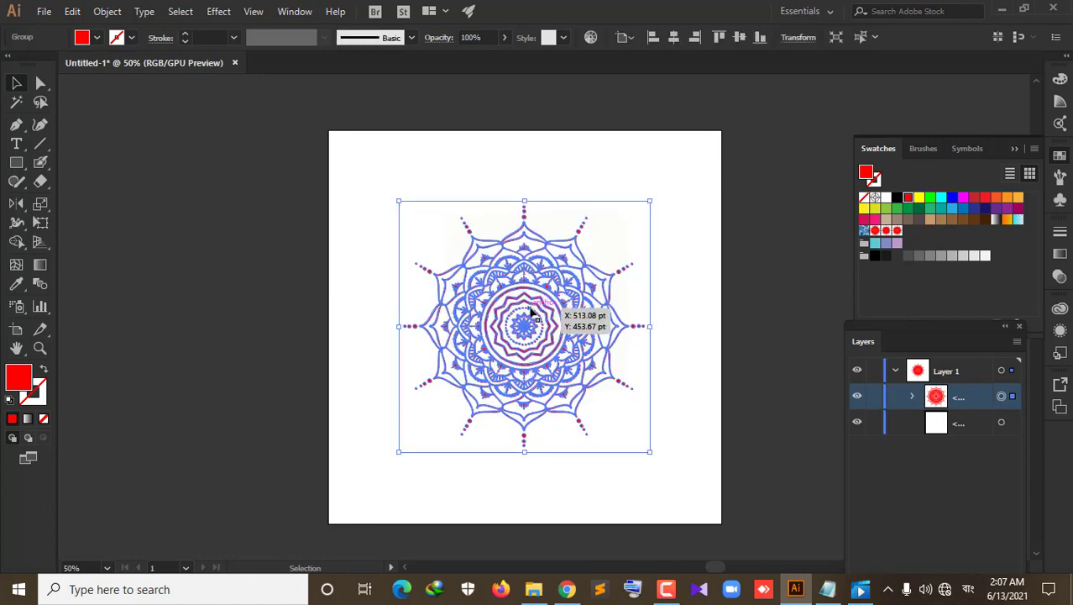
pyautogui.keyDown('alt'); pyautogui.scroll(2, 485, 262); pyautogui.keyUp('alt')
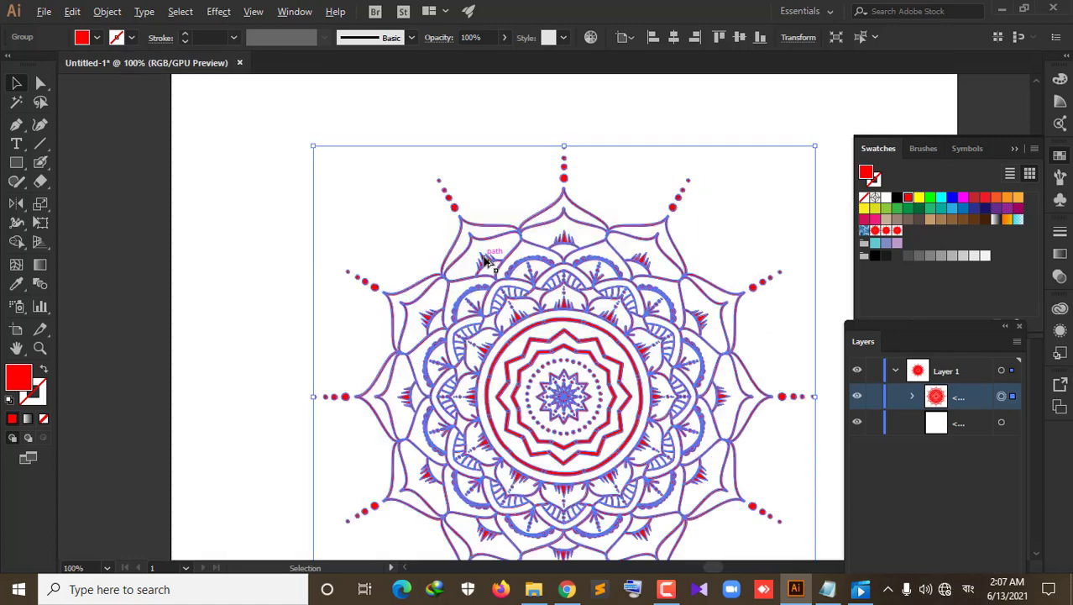
pyautogui.scroll(2, 462, 211)
pyautogui.scroll(-2, 455, 241)
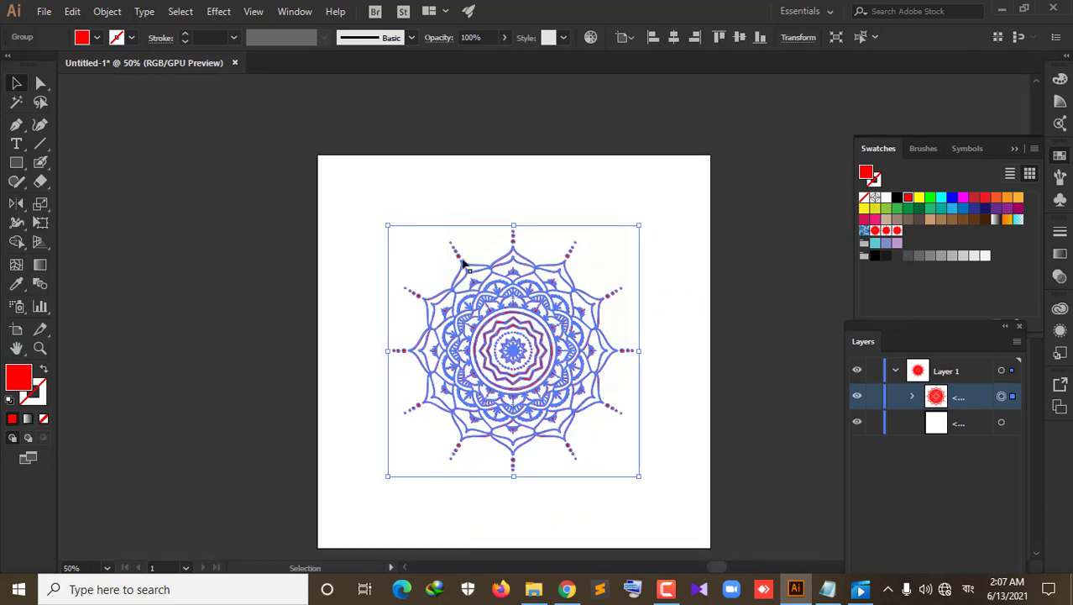
pyautogui.moveTo(515, 354); pyautogui.dragTo(322, 162)
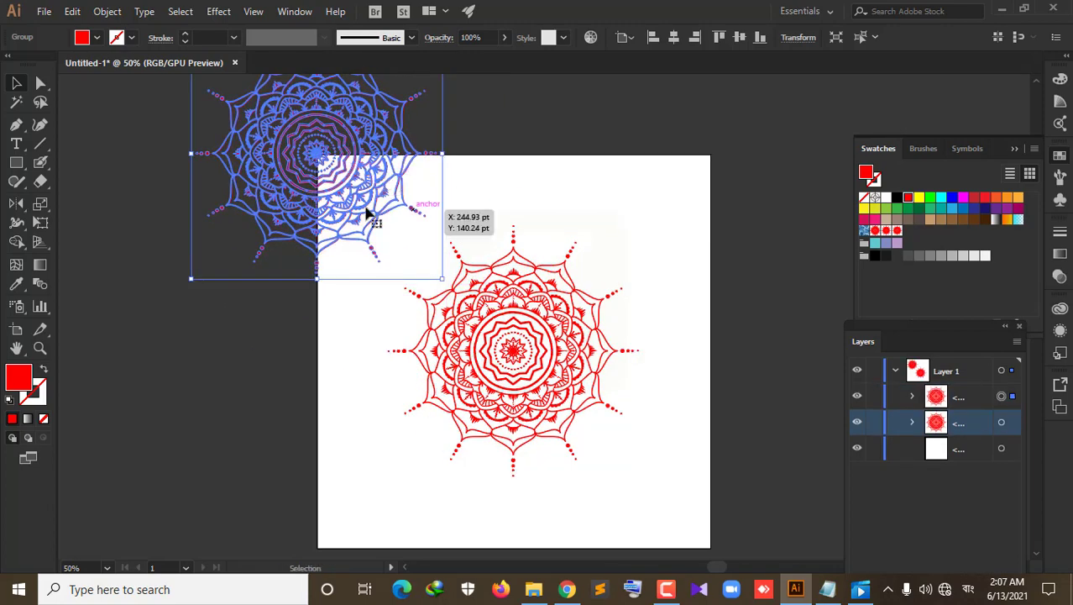
pyautogui.click(107, 12)
pyautogui.click(192, 11)
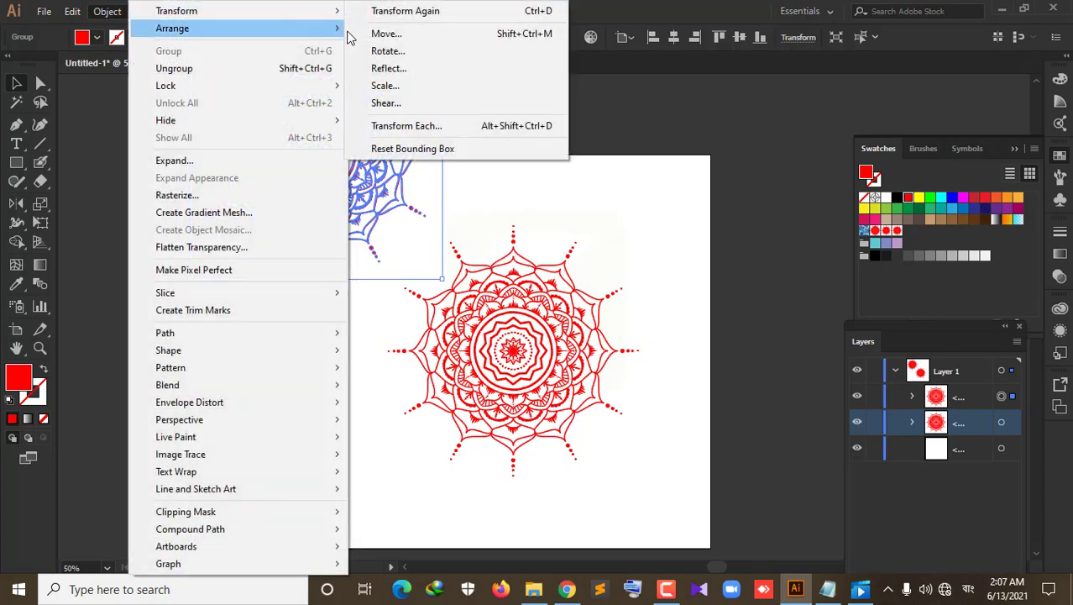
# Copy the mandala 1000 pt horizontally, 0 pt vertically, onto the artboard's top-right corner
pyautogui.click(407, 34)
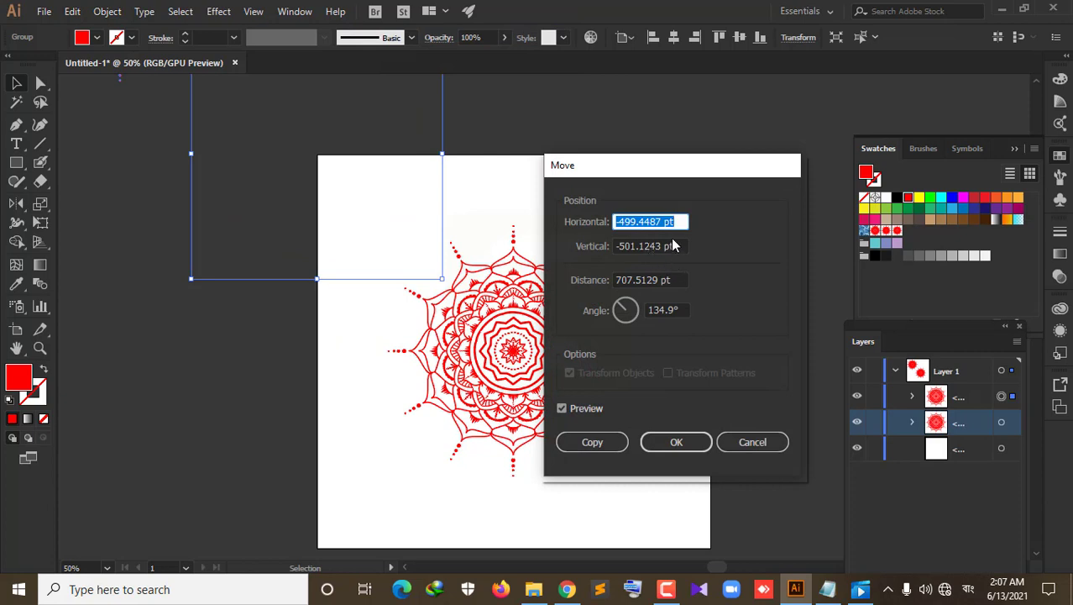
pyautogui.write('0')
pyautogui.press('Tab')
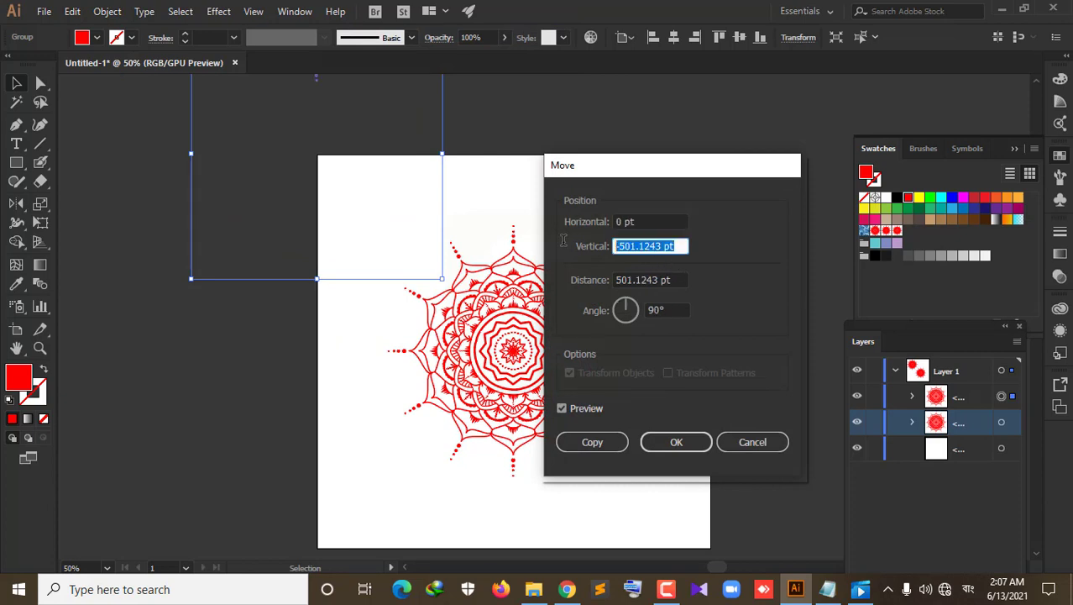
pyautogui.write('0')
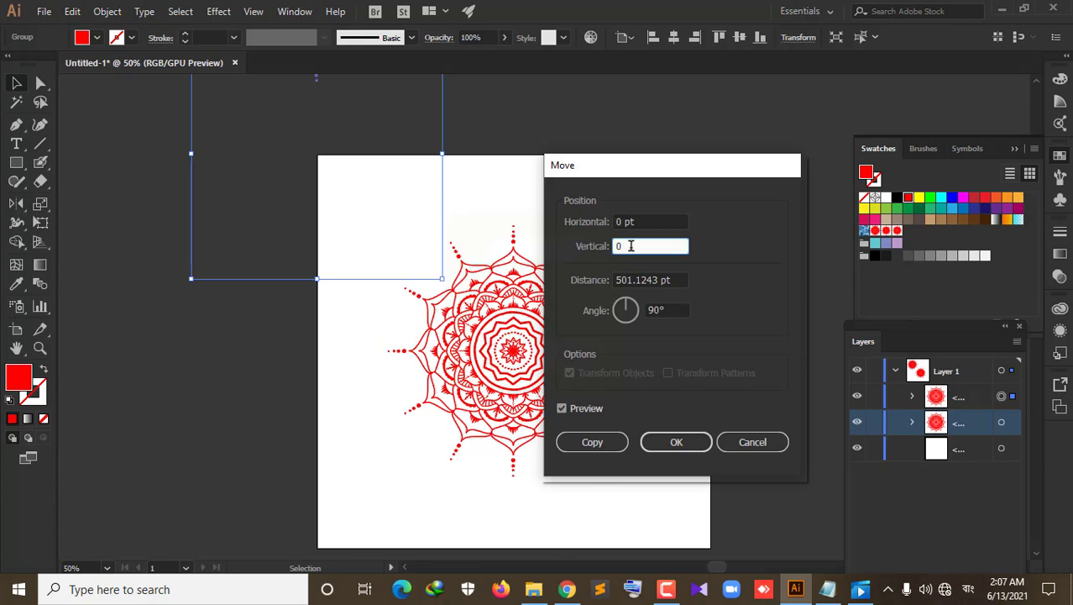
pyautogui.moveTo(659, 221); pyautogui.dragTo(578, 223)
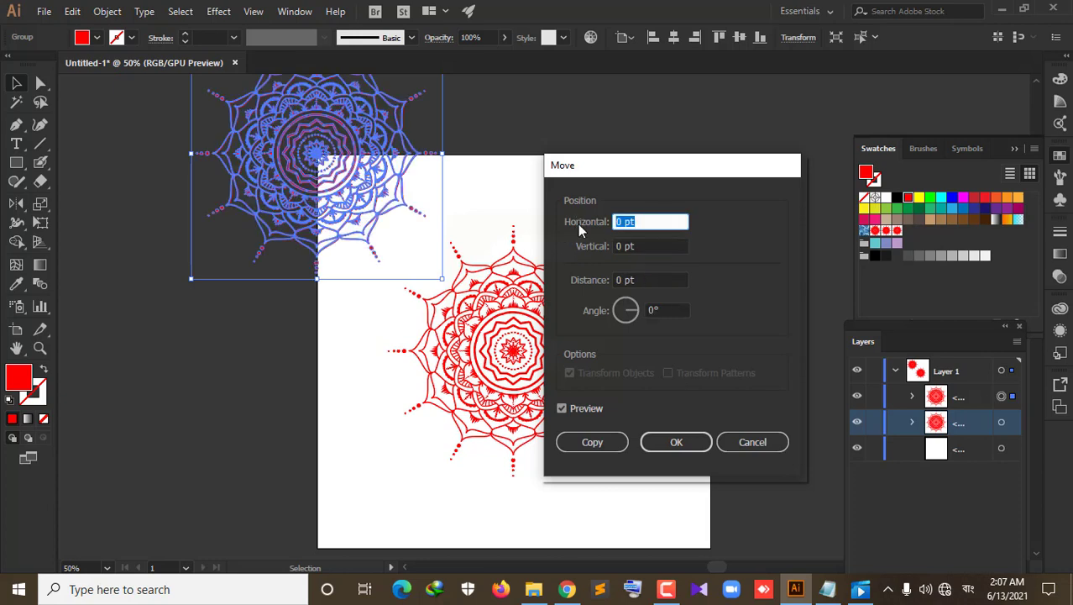
pyautogui.write('1000')
pyautogui.click(562, 408)
pyautogui.click(593, 442)
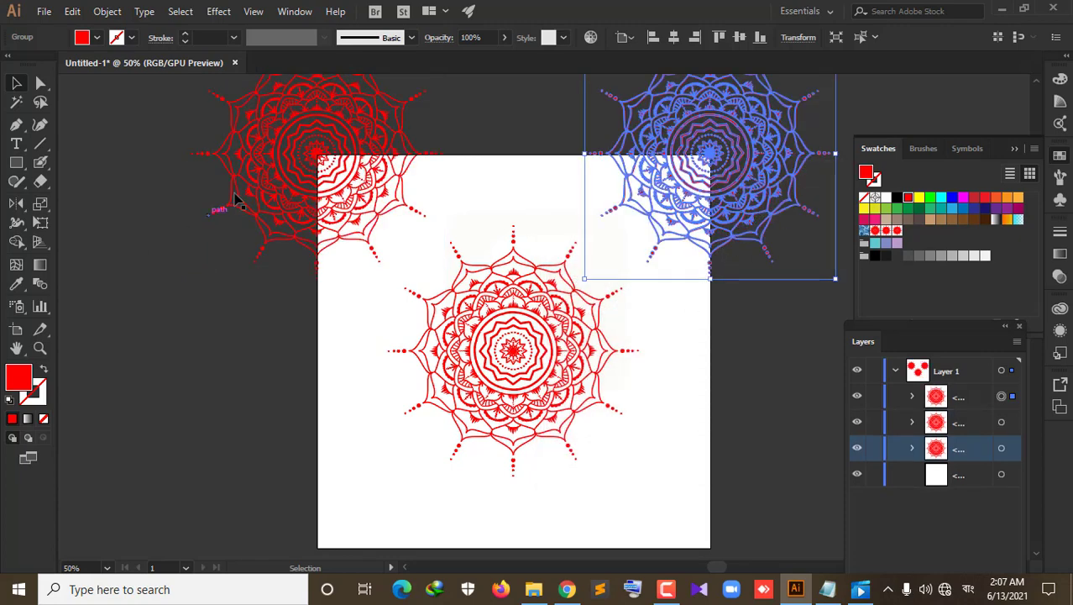
# Select the top-left and top-right mandalas together
pyautogui.click(115, 132)
pyautogui.click(332, 143)
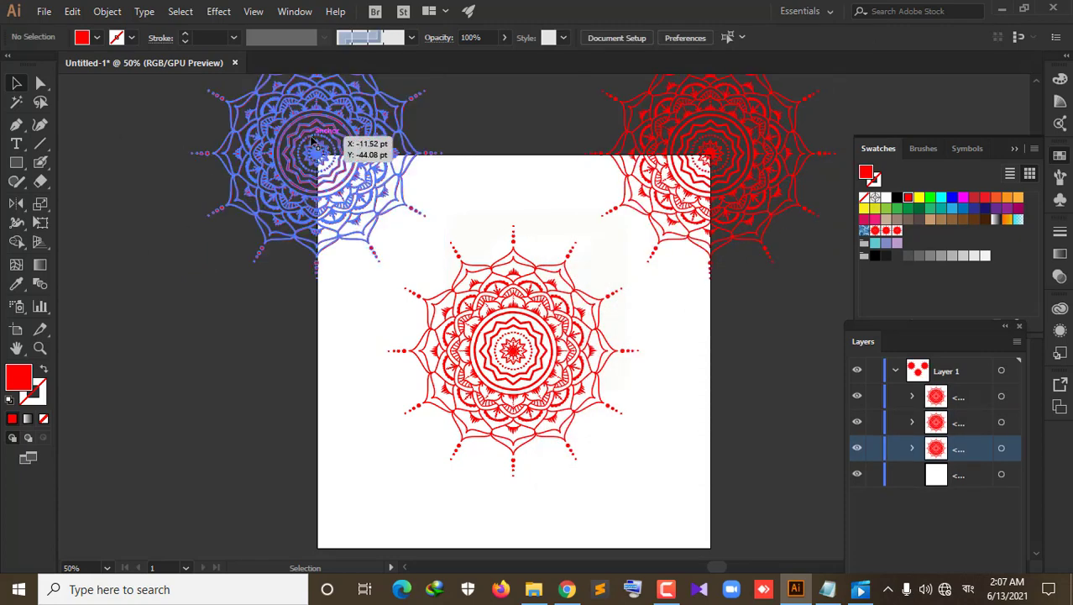
pyautogui.keyDown('shift'); pyautogui.click(687, 160); pyautogui.keyUp('shift')
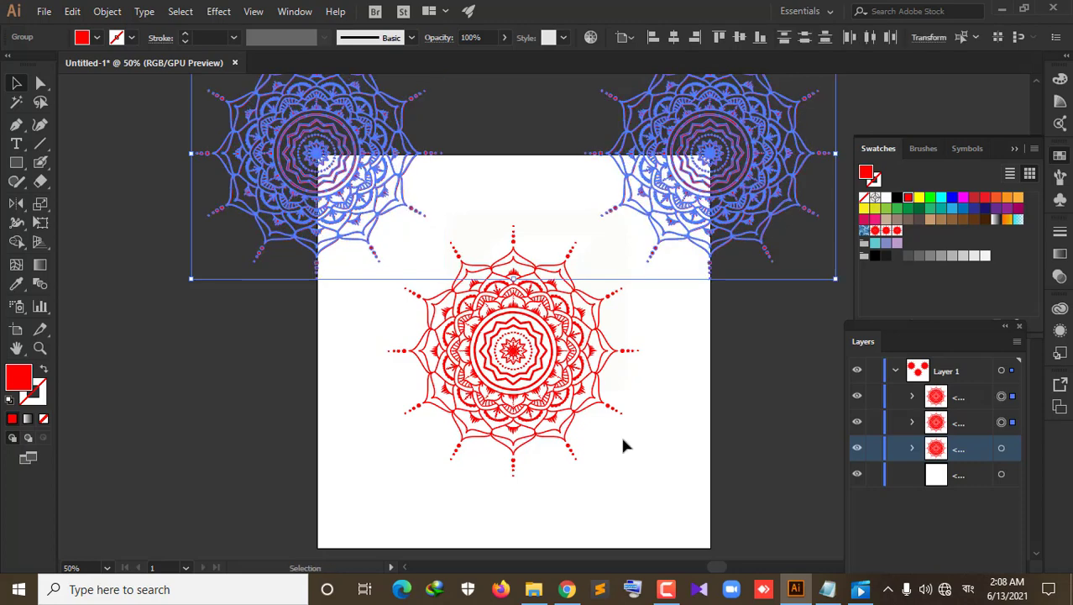
pyautogui.click(106, 11)
pyautogui.click(209, 13)
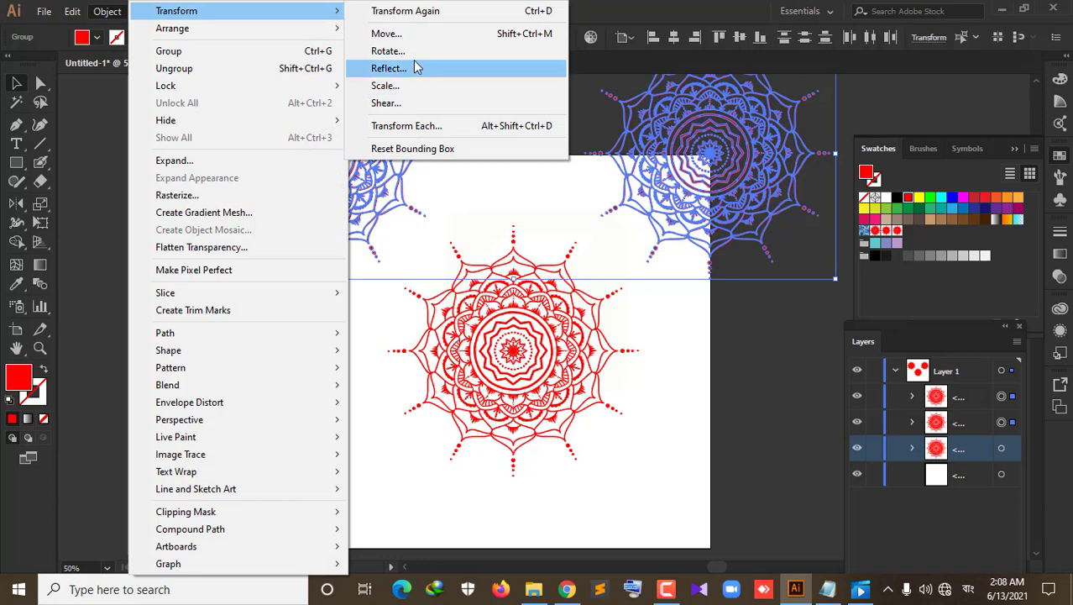
# Copy both top mandalas 1000 pt straight down onto the bottom corners, then zoom out
pyautogui.click(388, 33)
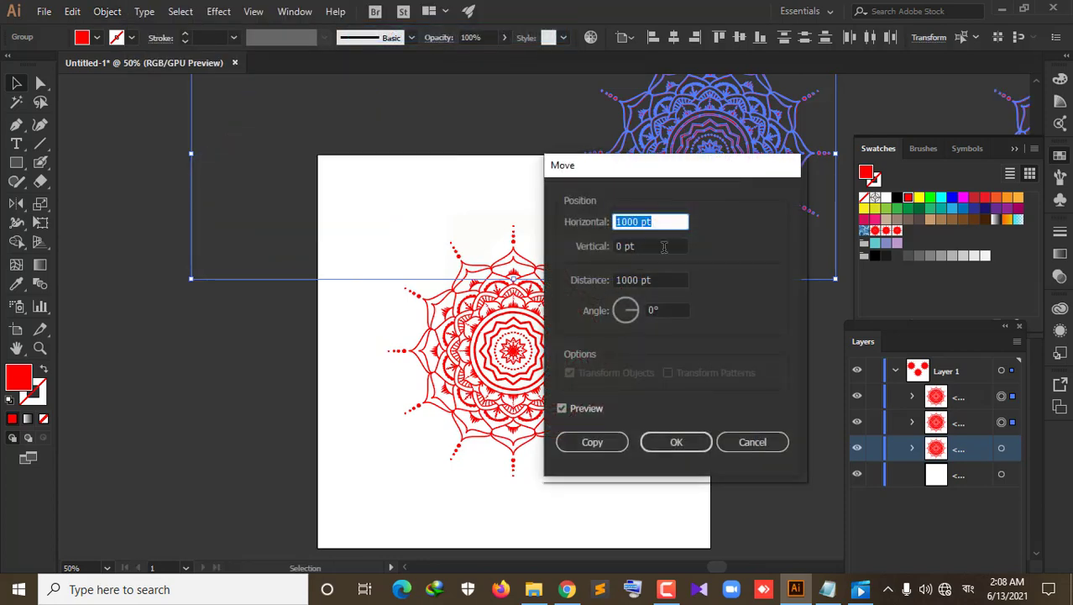
pyautogui.write('0')
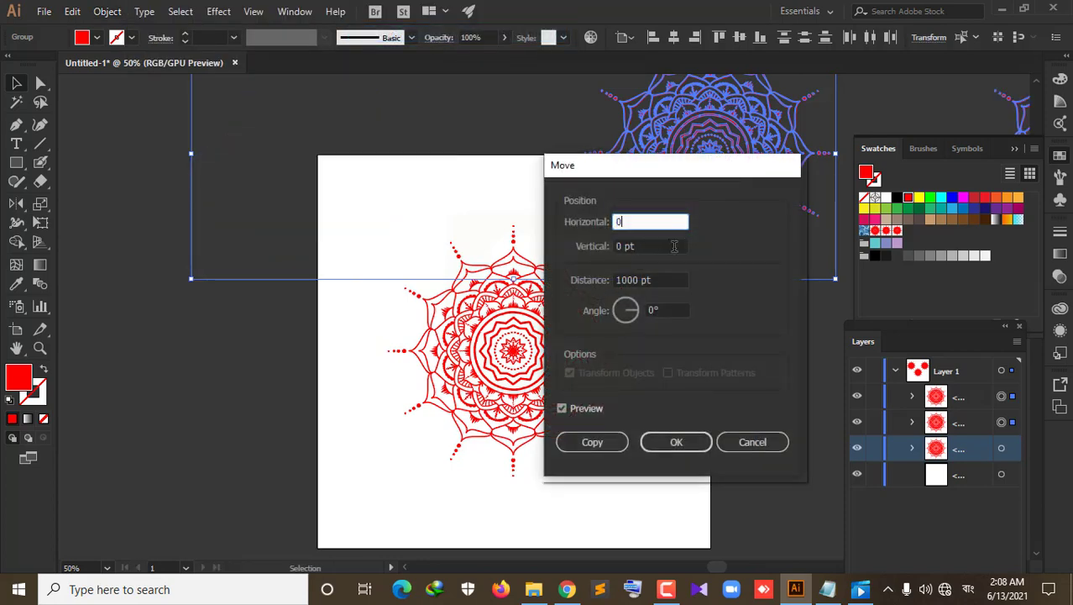
pyautogui.press('Tab')
pyautogui.write('1000')
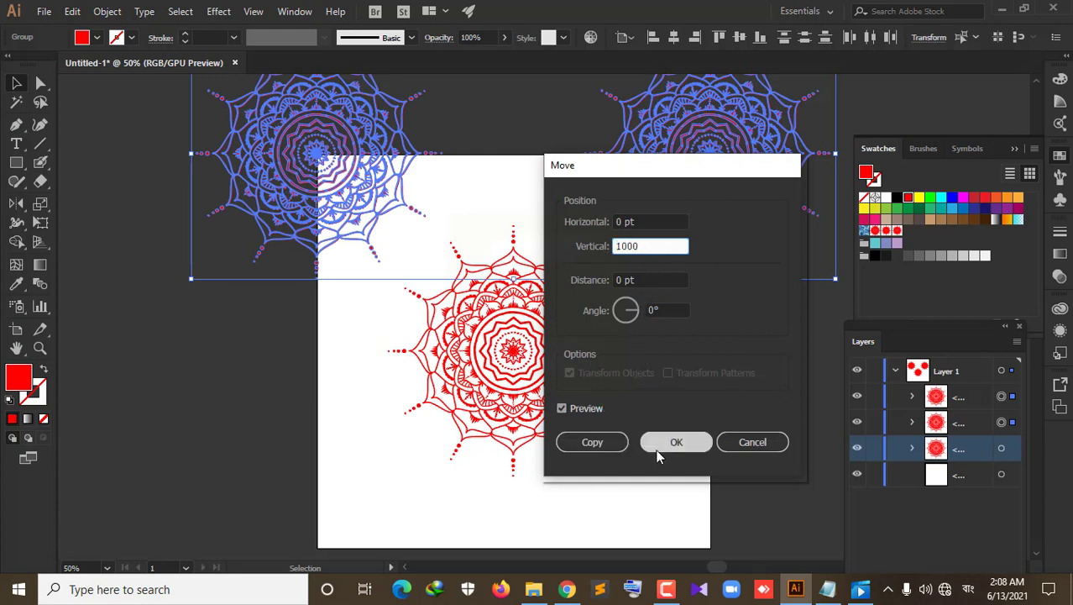
pyautogui.click(611, 443)
pyautogui.scroll(-2, 588, 361)
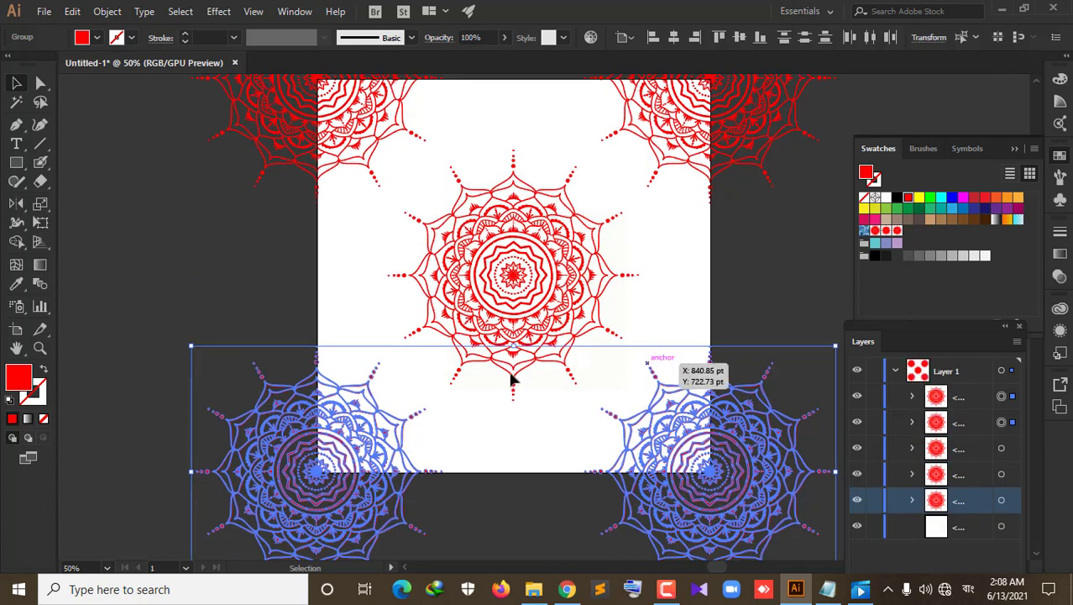
pyautogui.scroll(-2, 275, 336)
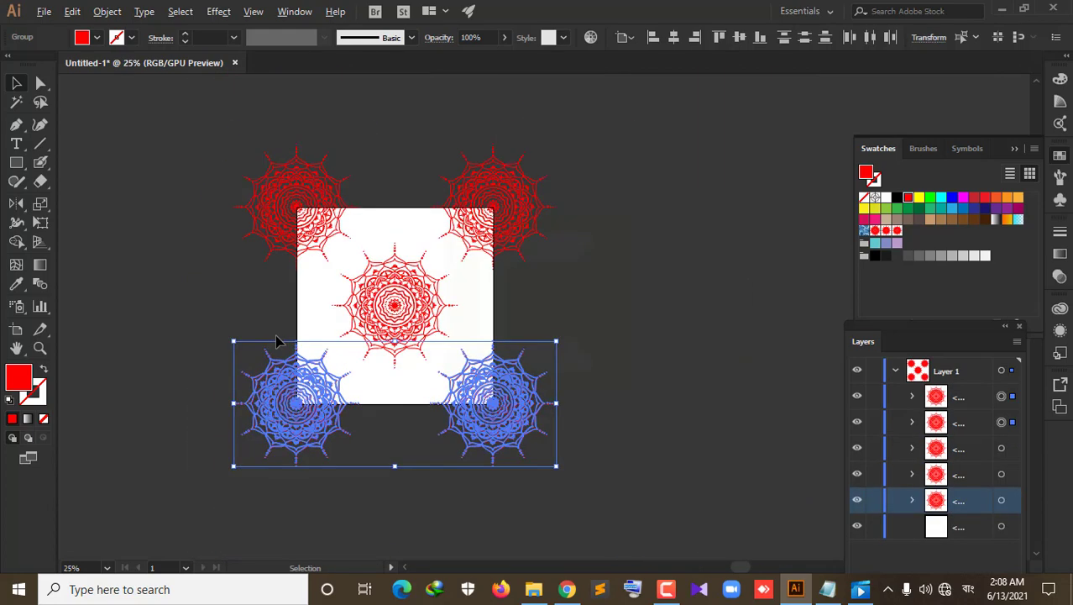
# Float the Layers panel beside the artwork and select everything on Layer 1
pyautogui.click(567, 313)
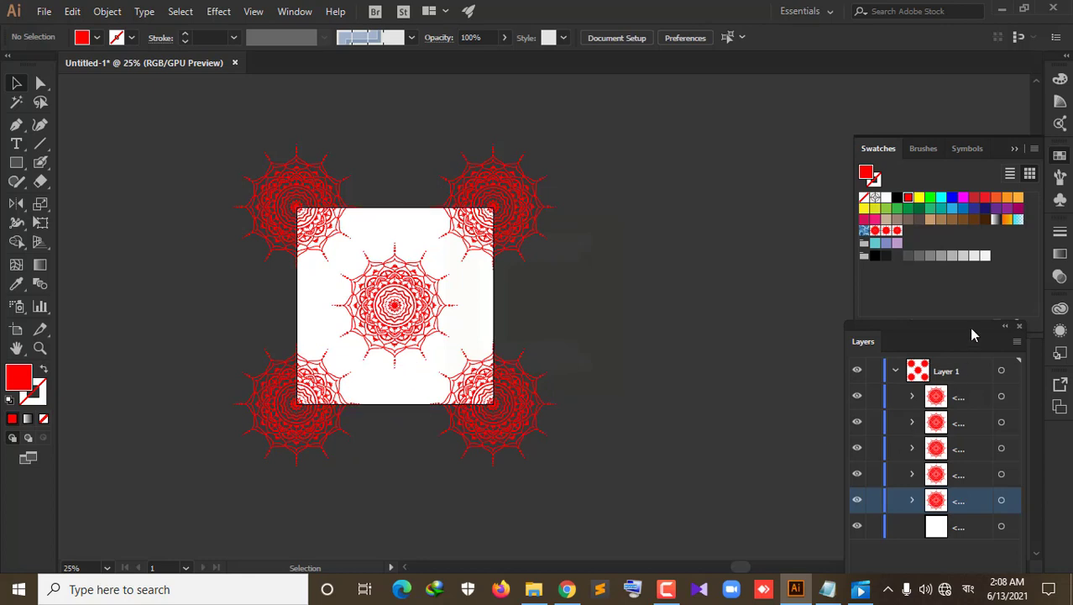
pyautogui.moveTo(972, 334); pyautogui.dragTo(722, 190)
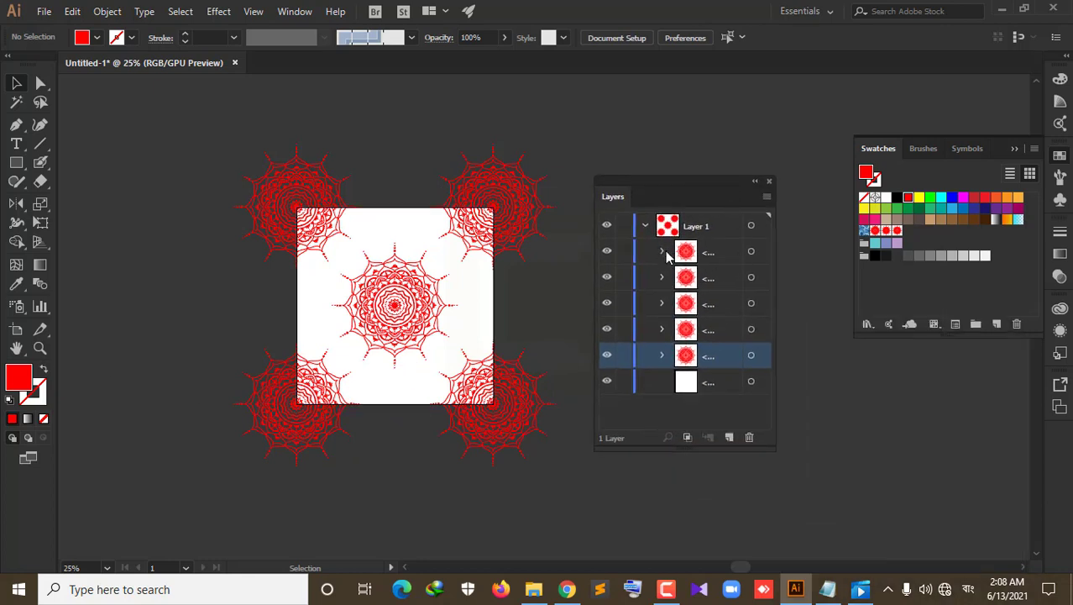
pyautogui.click(645, 227)
pyautogui.click(644, 226)
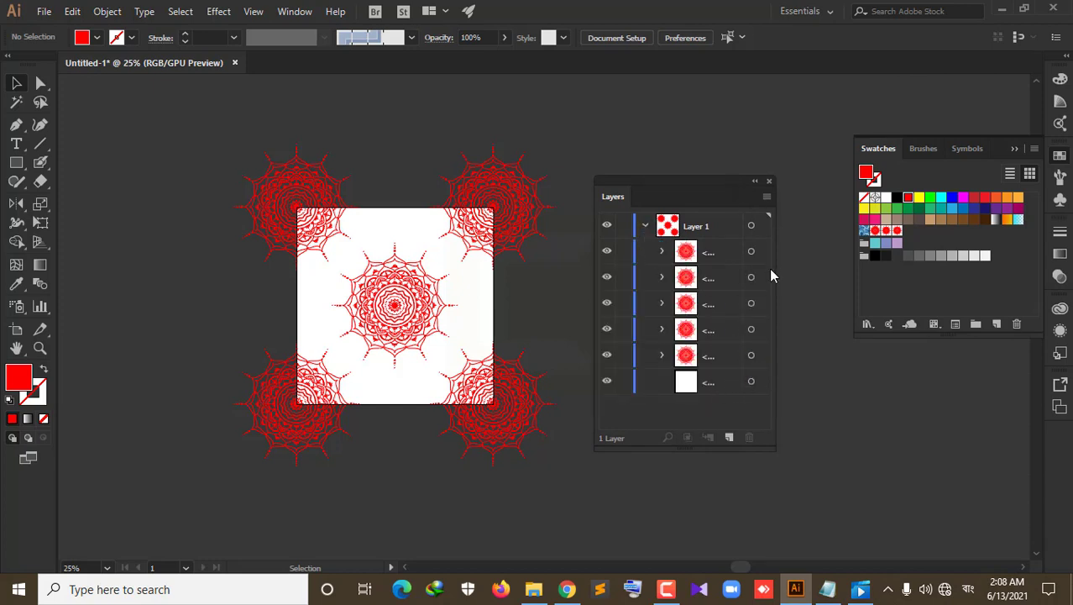
pyautogui.click(751, 227)
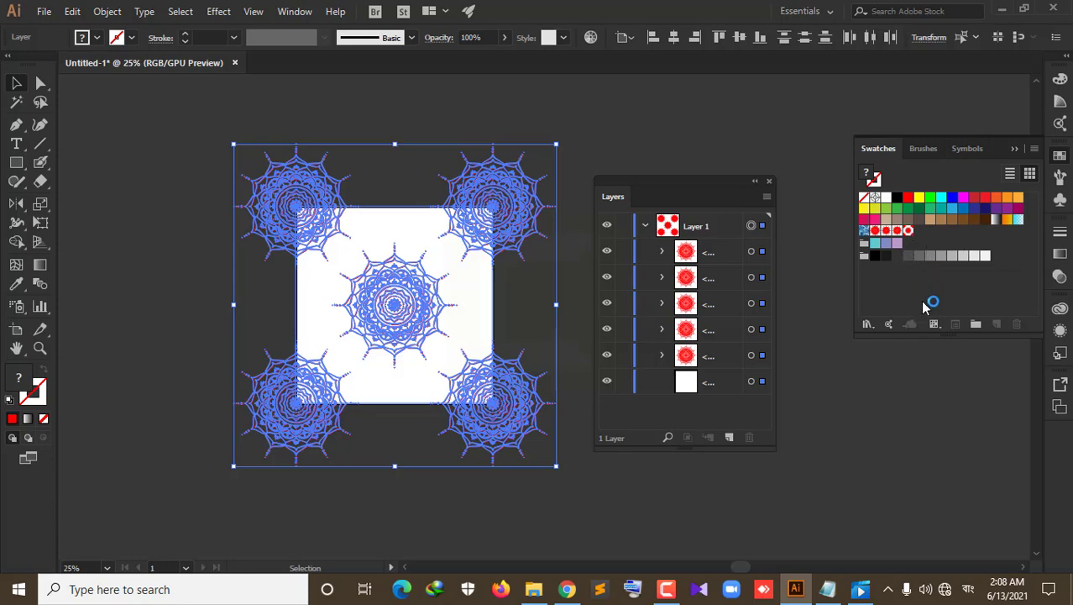
# Move the top-right mandala above the square and delete the top-left and centre mandalas
pyautogui.click(842, 378)
pyautogui.moveTo(502, 220); pyautogui.dragTo(573, 158)
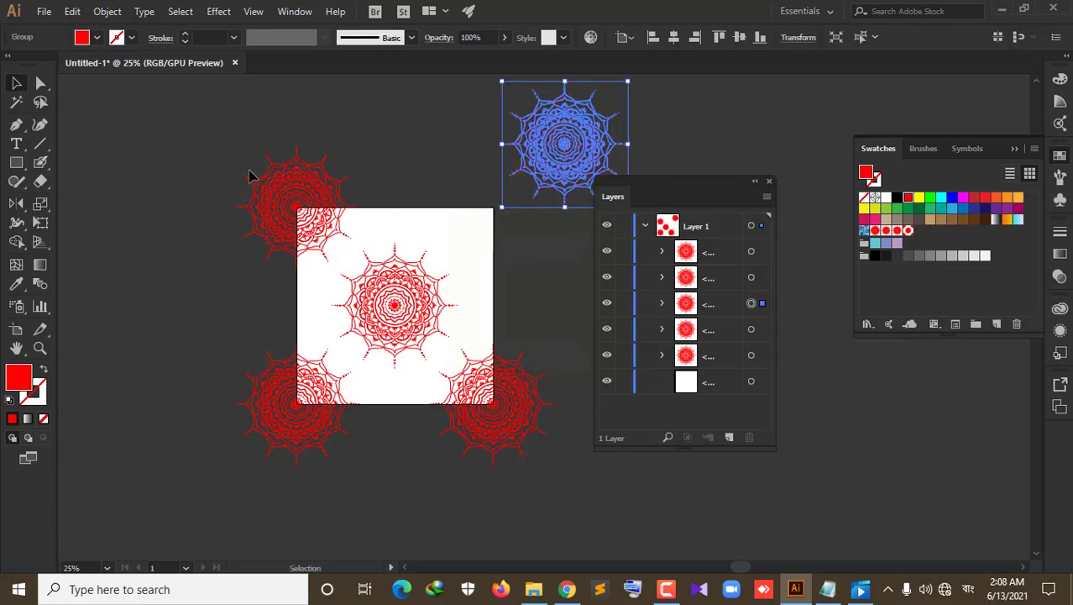
pyautogui.moveTo(267, 190); pyautogui.dragTo(269, 192)
pyautogui.press('Delete')
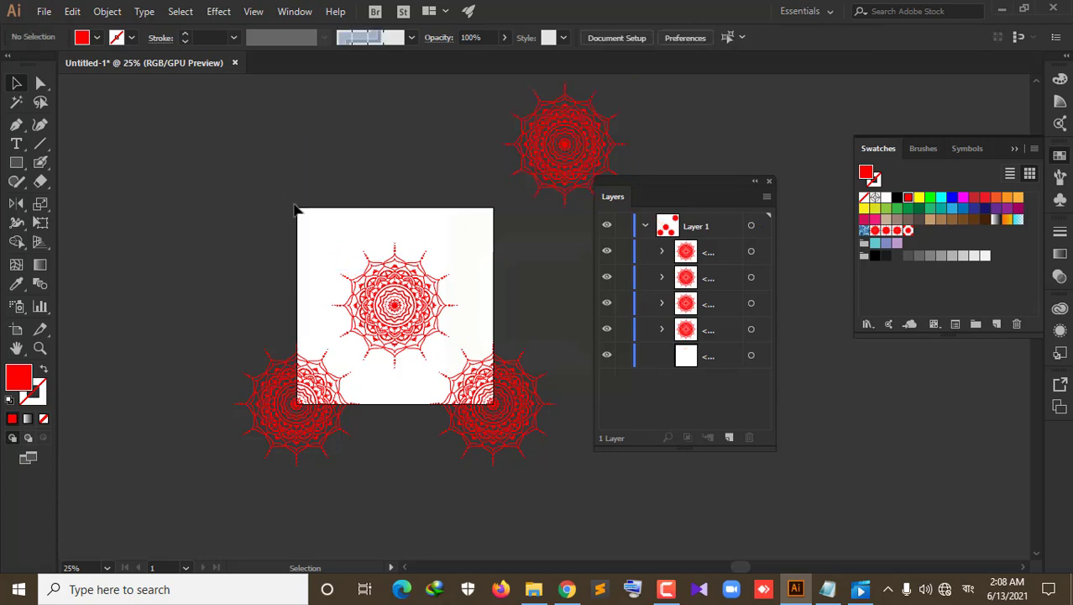
pyautogui.click(395, 307)
pyautogui.press('Delete')
# Delete both bottom mandalas and select the white square via the Layers panel
pyautogui.click(473, 393)
pyautogui.press('Delete')
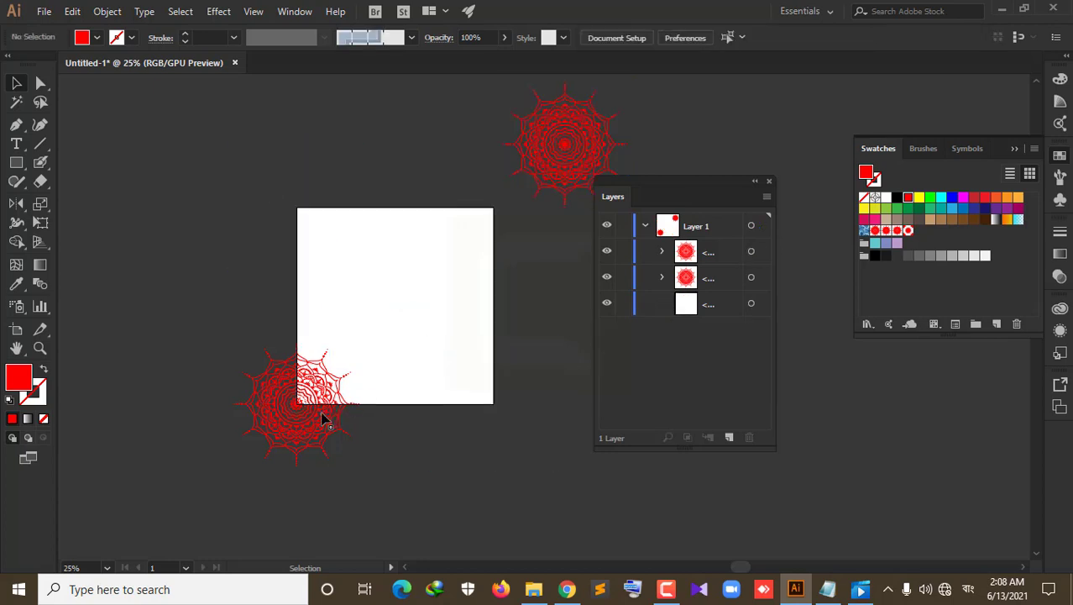
pyautogui.click(323, 411)
pyautogui.press('Delete')
pyautogui.click(730, 277)
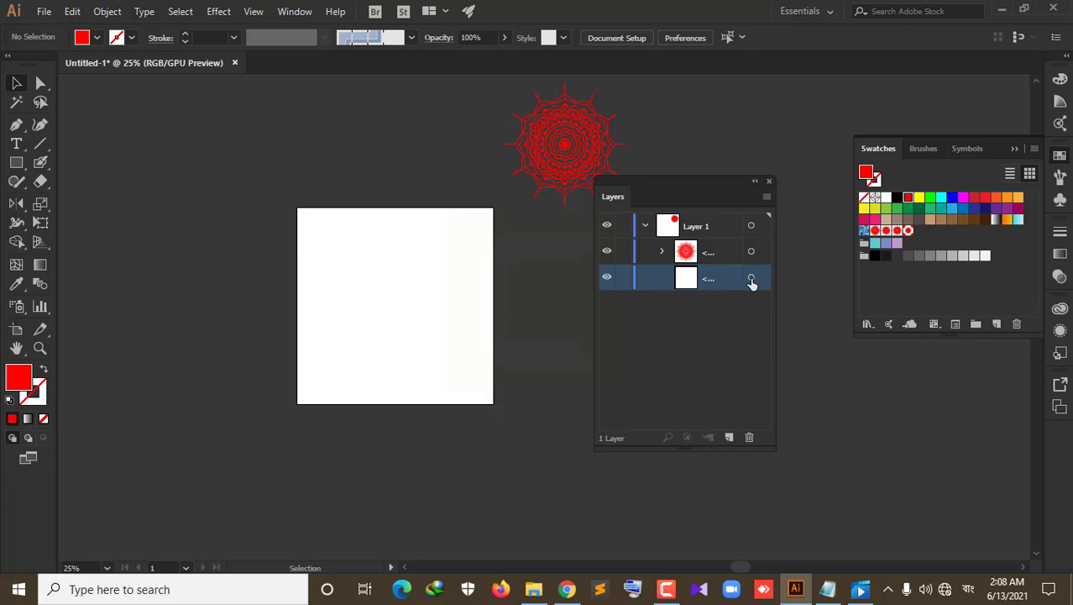
pyautogui.click(751, 278)
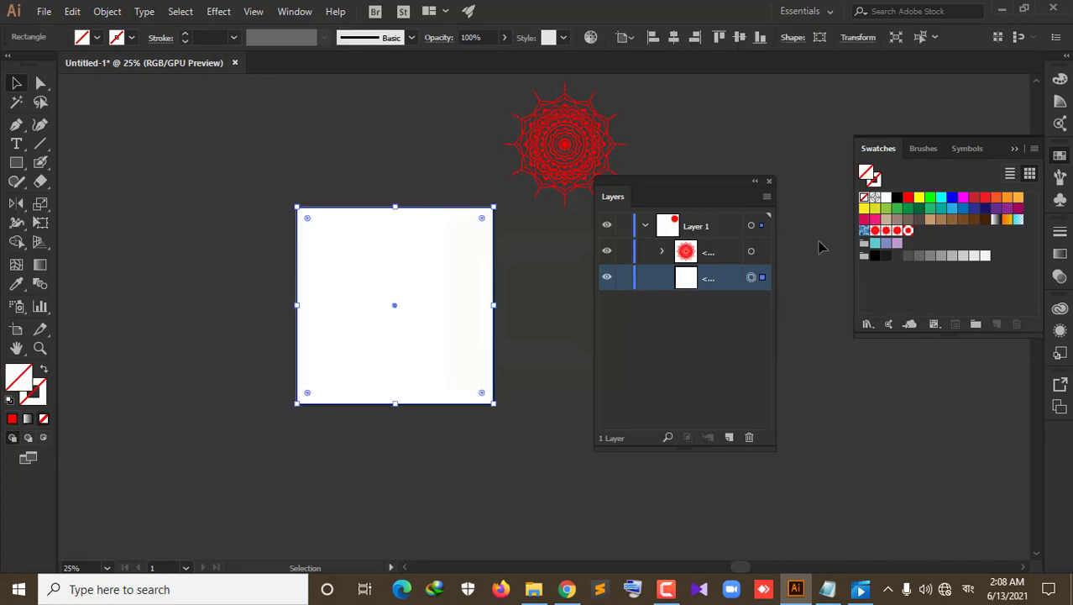
# Fill the white square with the new mandala pattern swatch and zoom in to inspect it
pyautogui.click(908, 231)
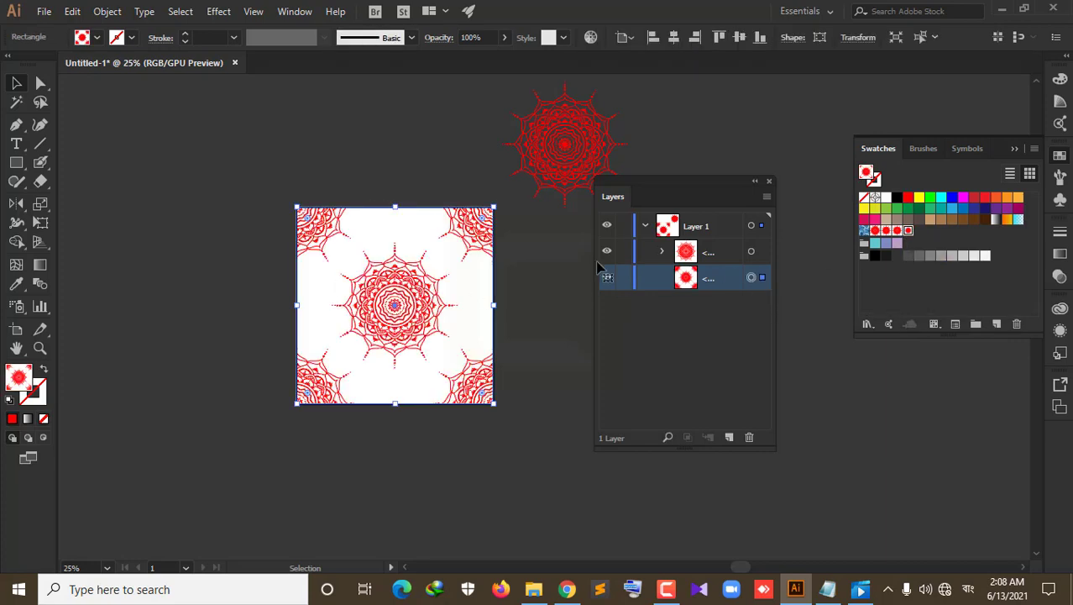
pyautogui.scroll(2, 346, 281)
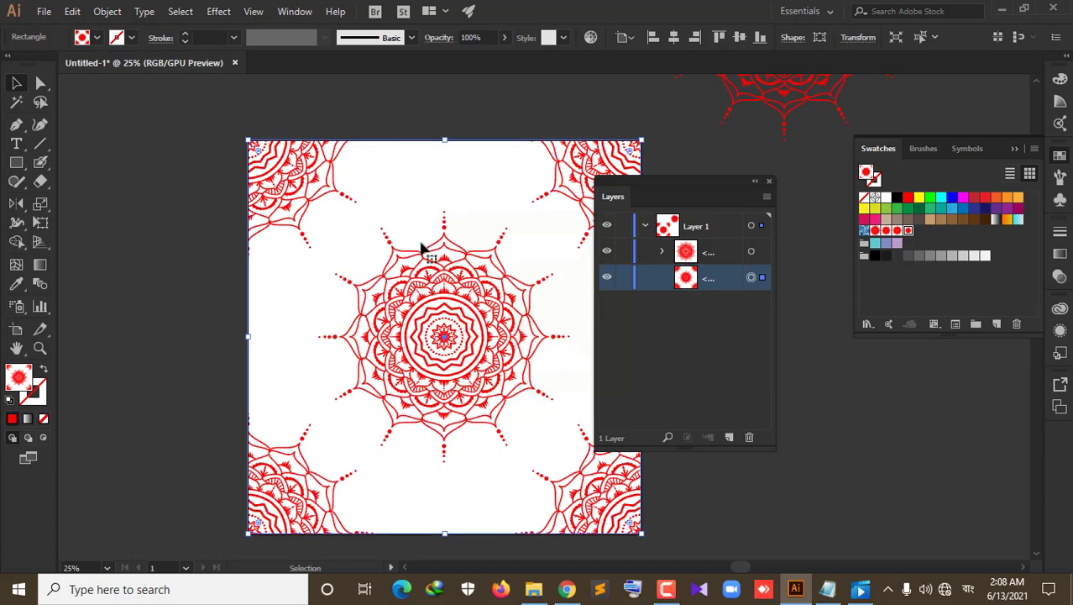
pyautogui.scroll(-1, 428, 244)
pyautogui.moveTo(712, 183); pyautogui.dragTo(800, 162)
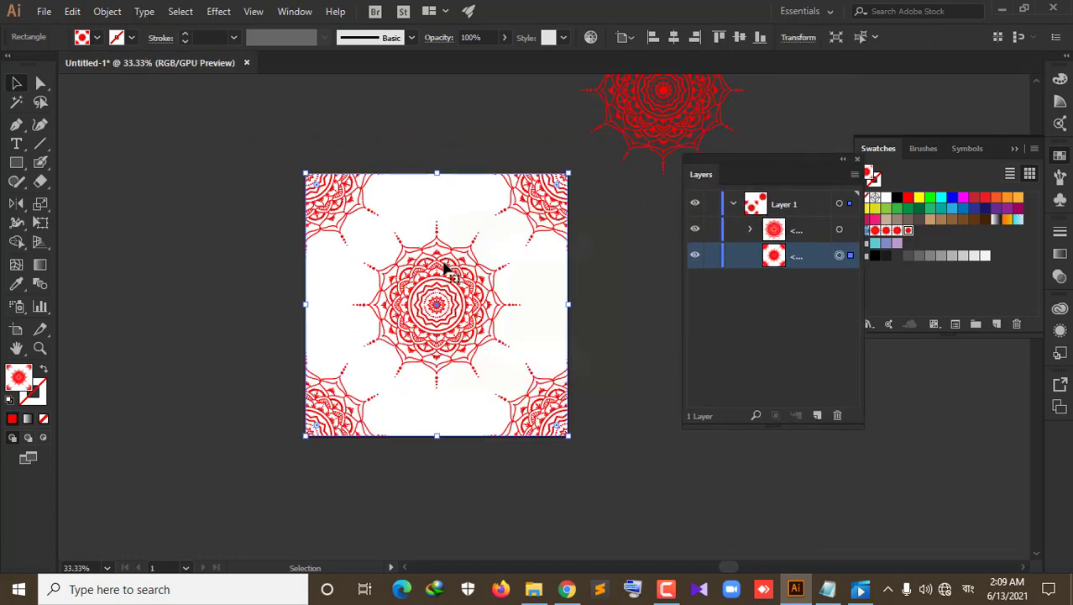
pyautogui.scroll(1, 445, 267)
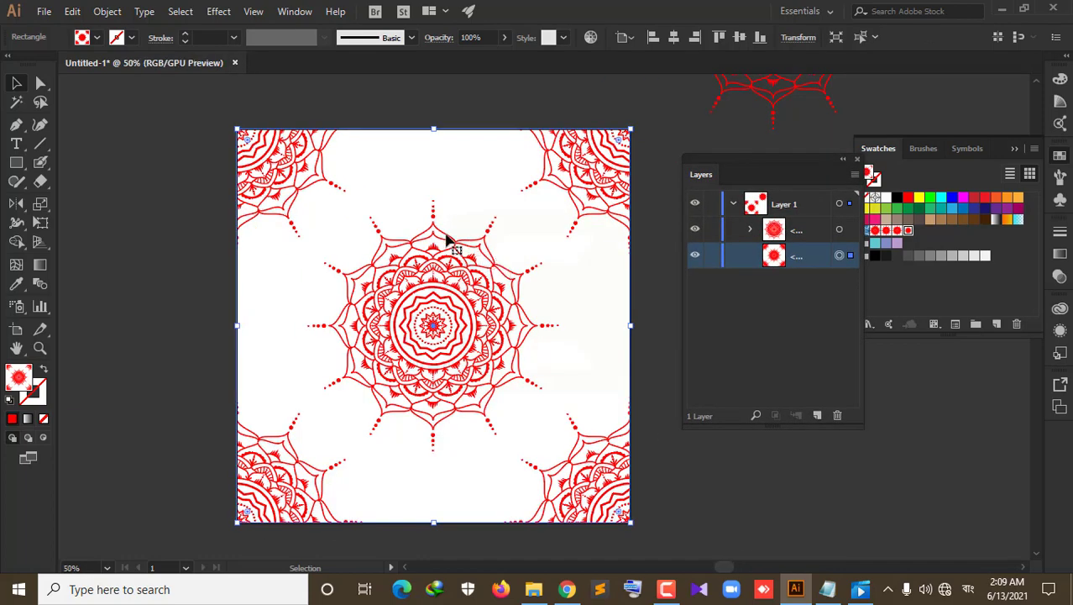
pyautogui.click(104, 13)
pyautogui.moveTo(177, 11)
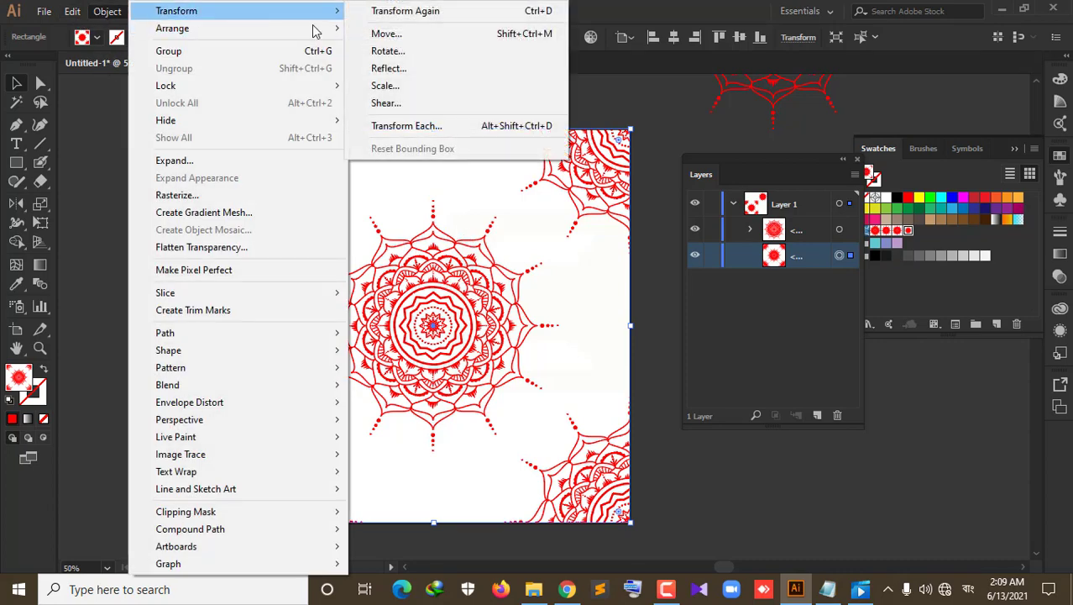
# Scale only the pattern to 50% uniform, with Transform Objects off, then deselect
pyautogui.click(395, 86)
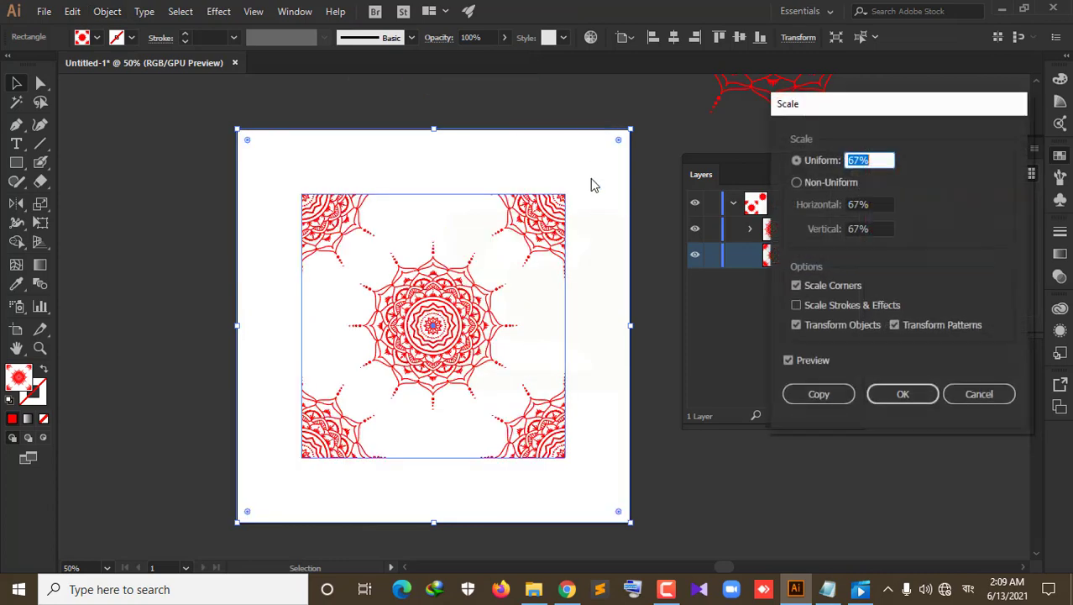
pyautogui.click(838, 325)
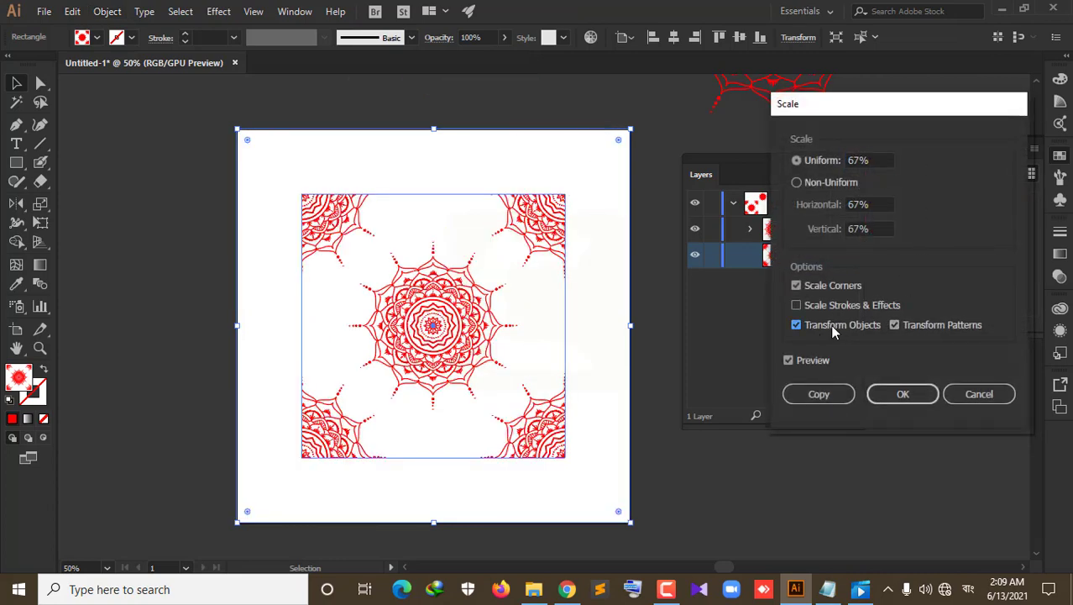
pyautogui.click(874, 159)
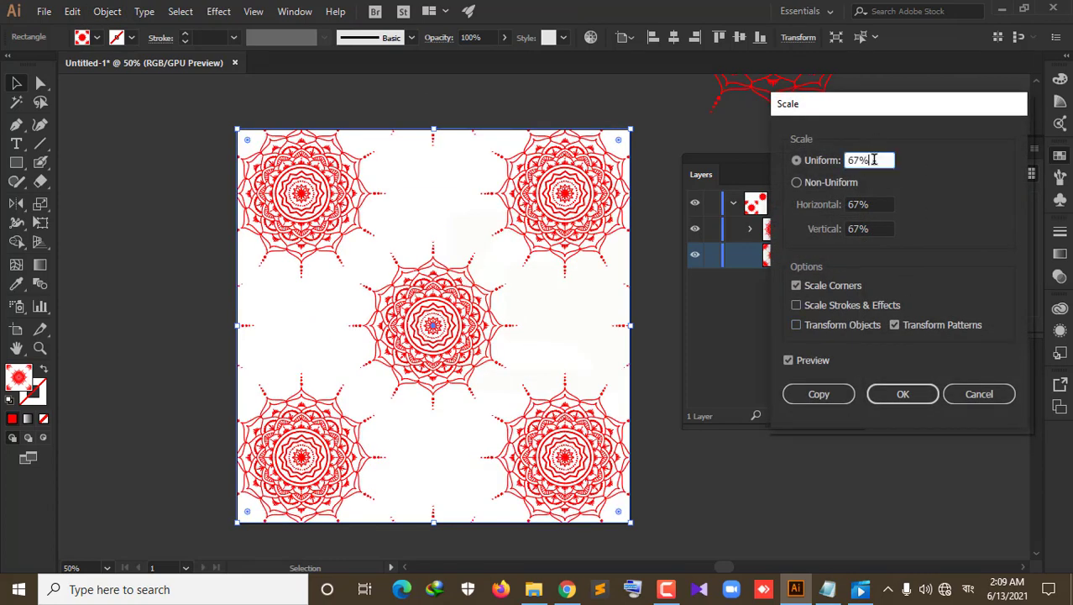
pyautogui.press('Down')
pyautogui.press('Down')
pyautogui.press('Down')
pyautogui.press('Down')
pyautogui.press('Down')
pyautogui.press('Down')
pyautogui.press('Down')
pyautogui.press('Down')
pyautogui.press('Down')
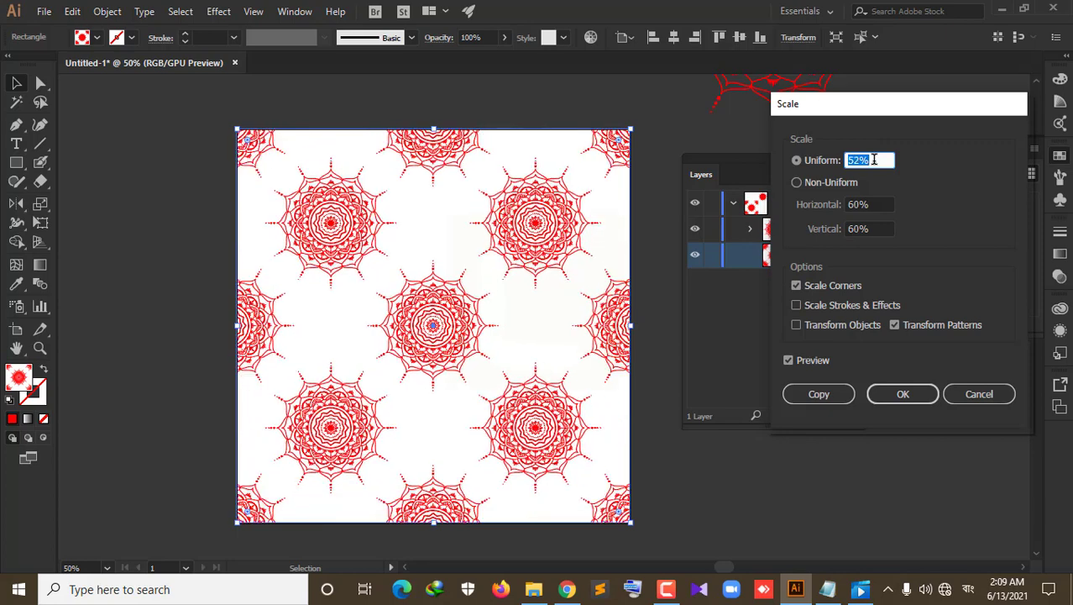
pyautogui.press('Down')
pyautogui.press('Down')
pyautogui.press('Down')
pyautogui.press('Down')
pyautogui.press('Down')
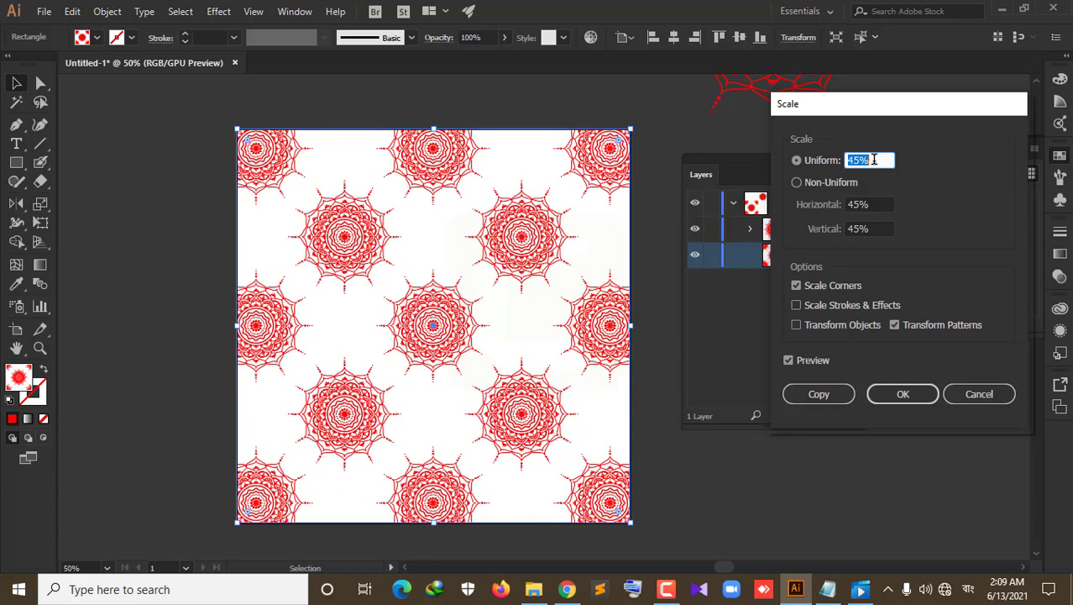
pyautogui.press('Down')
pyautogui.press('Down')
pyautogui.press('Down')
pyautogui.press('Down')
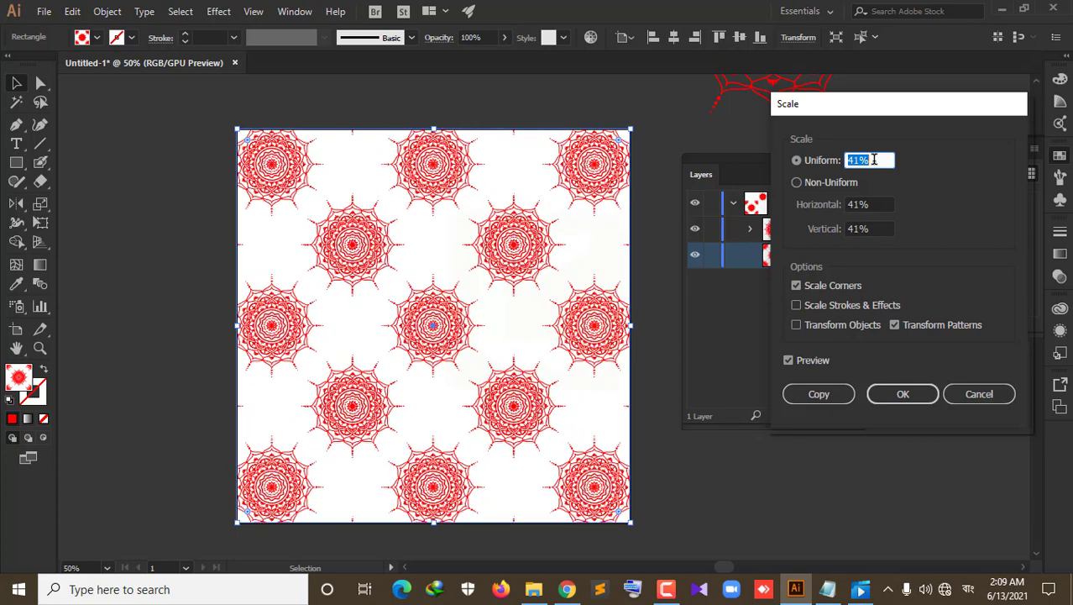
pyautogui.press('Up')
pyautogui.press('Up')
pyautogui.press('Up')
pyautogui.press('Up')
pyautogui.press('Up')
pyautogui.press('Up')
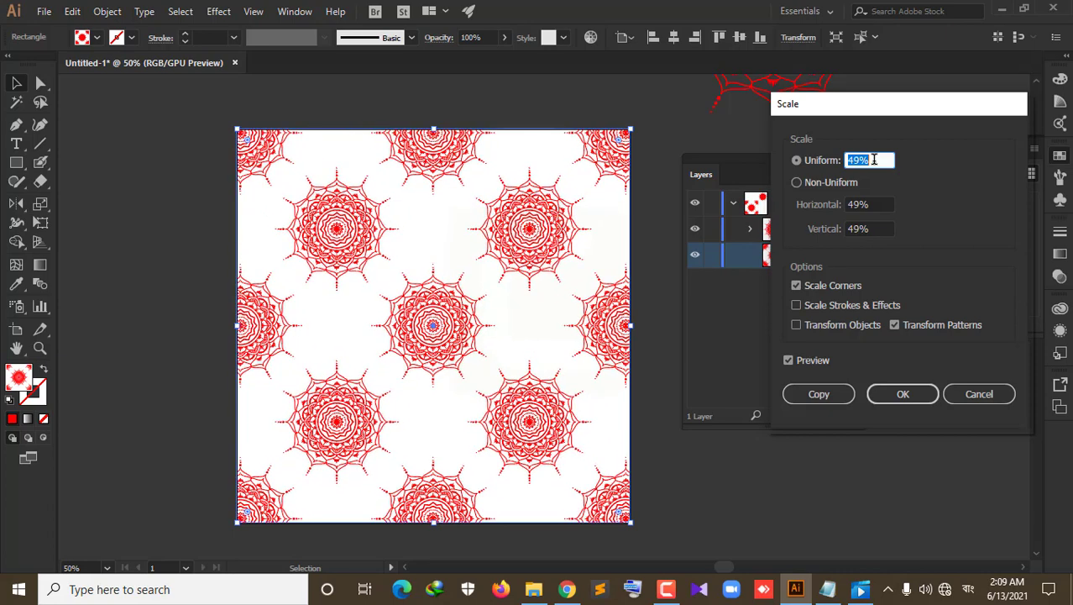
pyautogui.press('Up')
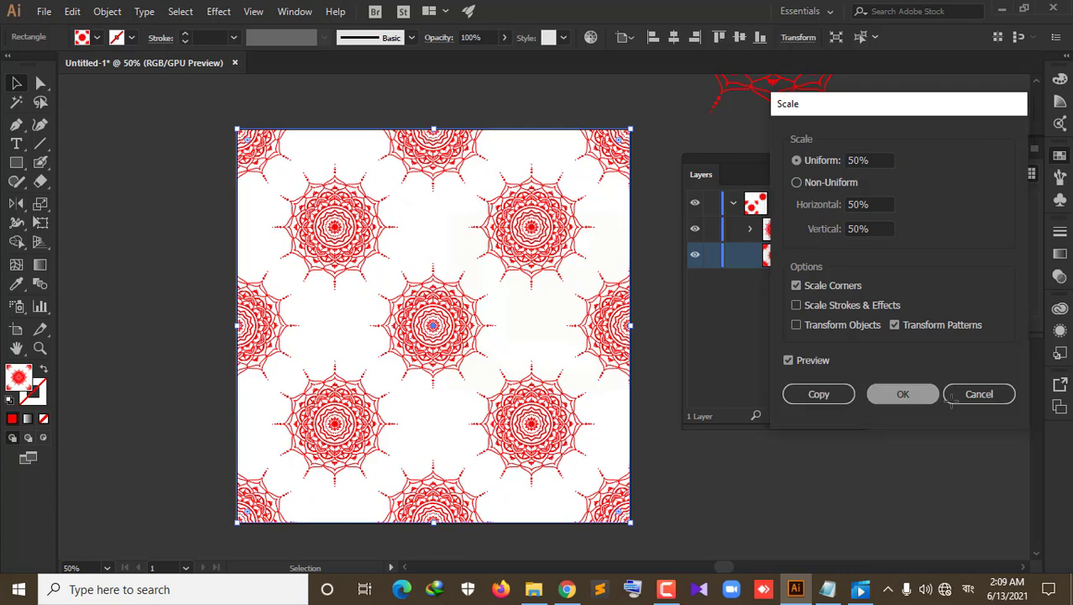
pyautogui.click(903, 394)
pyautogui.click(160, 173)
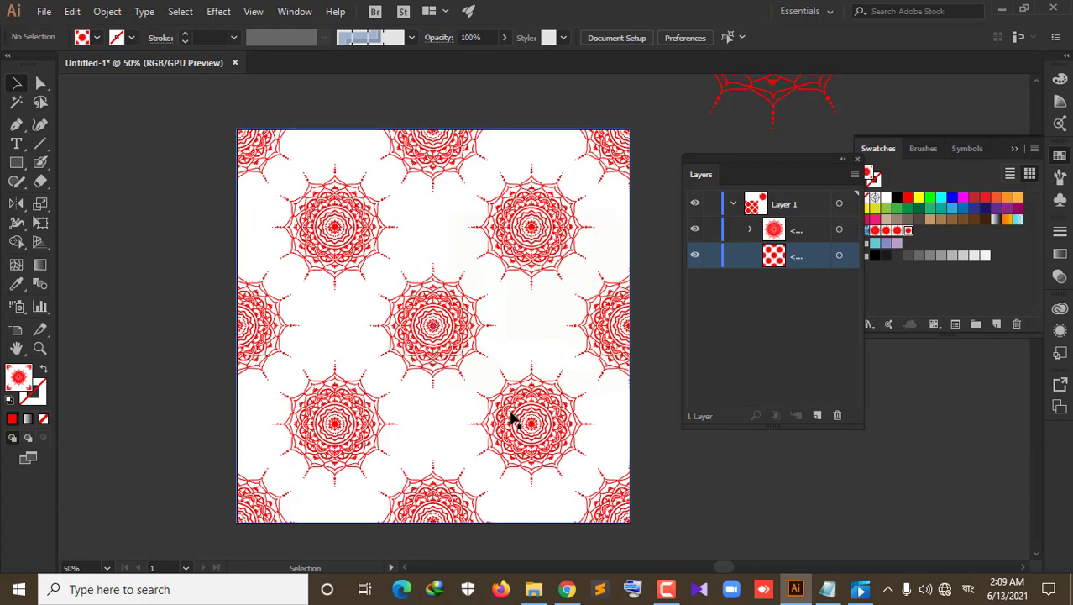
# Connect to the FREE INTERNET Wi-Fi network and bring Chrome to the front
pyautogui.click(944, 588)
pyautogui.click(925, 160)
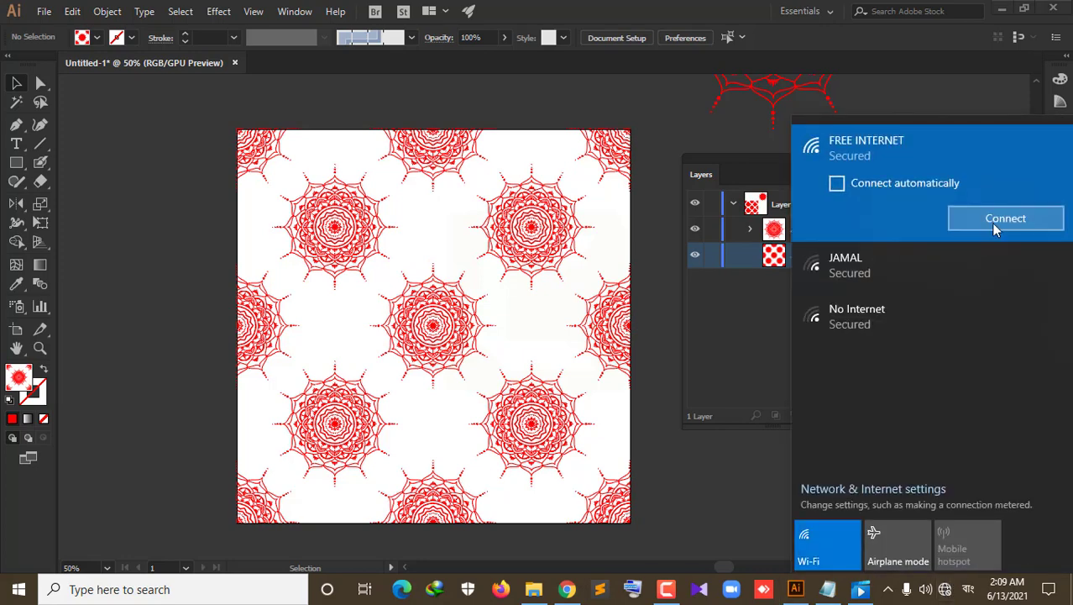
pyautogui.click(993, 220)
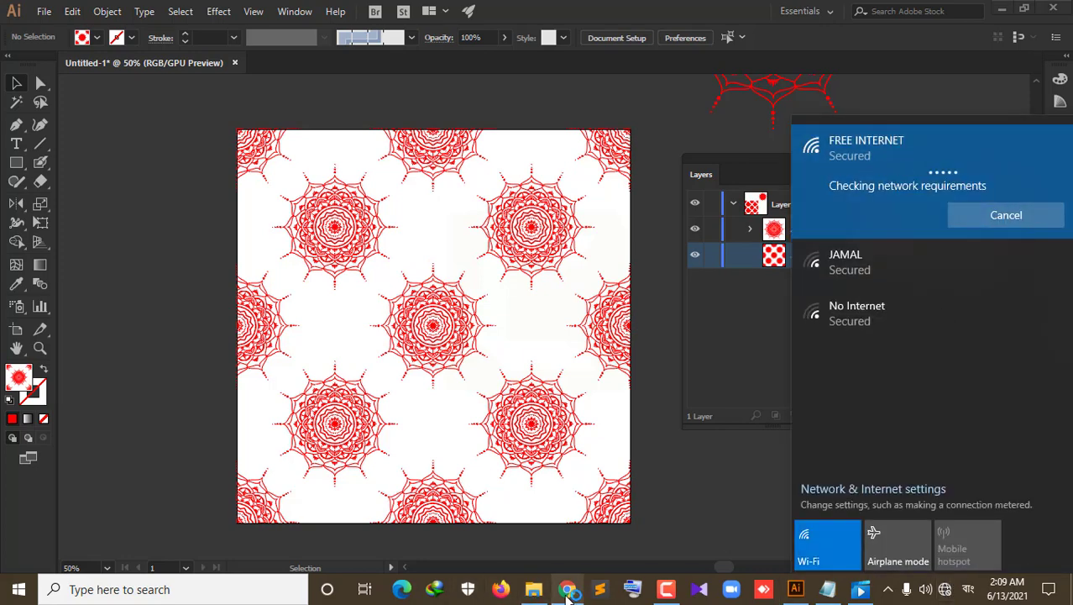
pyautogui.moveTo(567, 589)
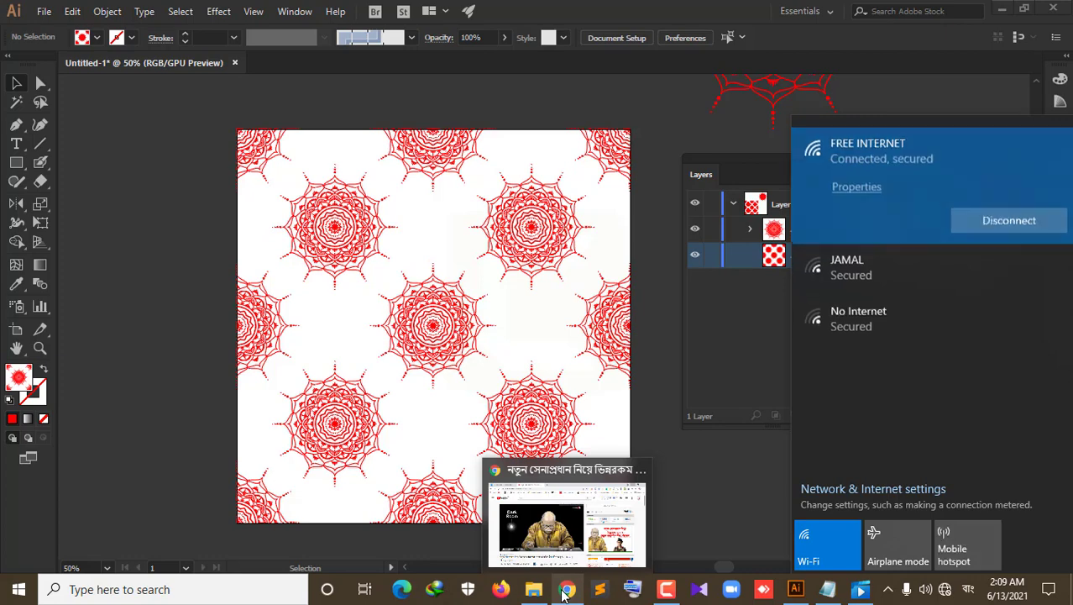
pyautogui.click(541, 529)
# Load Facebook in a new tab and open the Graphic Teach group in another tab
pyautogui.click(147, 6)
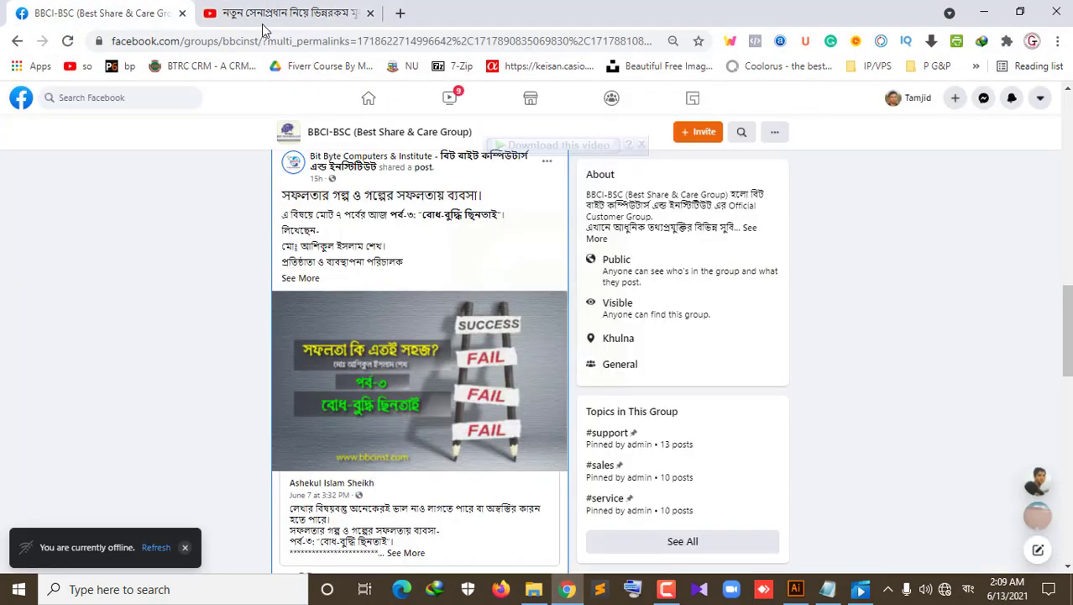
pyautogui.hotkey('ctrl', 't')
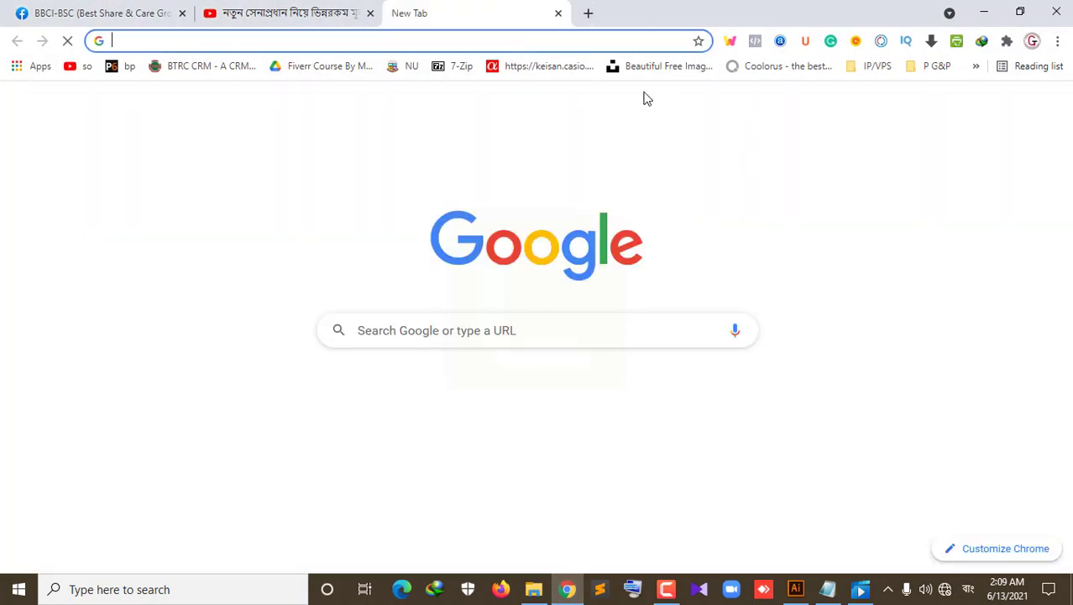
pyautogui.click(449, 392)
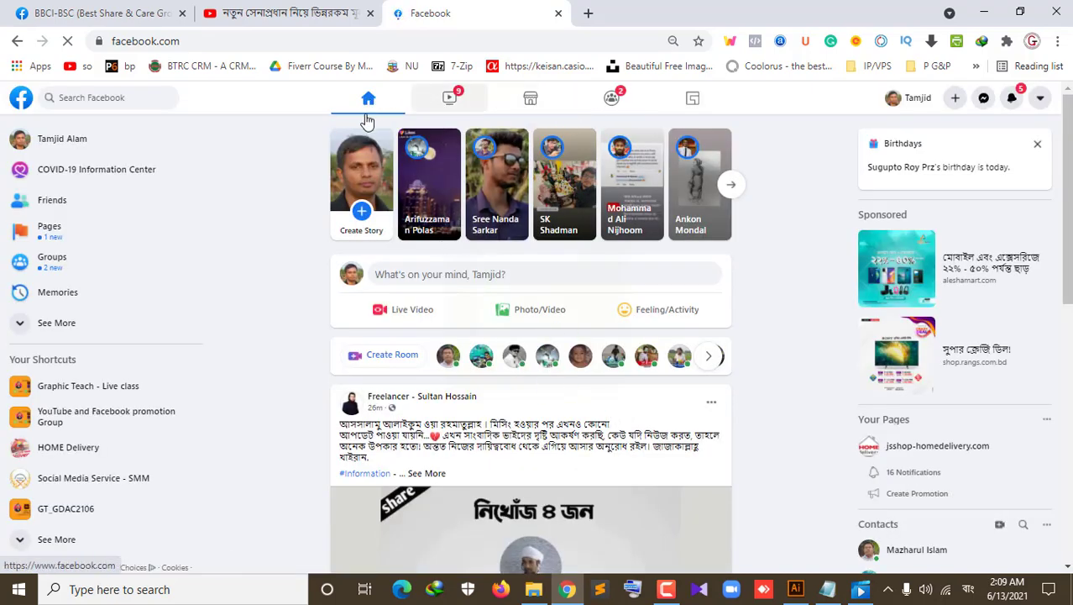
pyautogui.rightClick(115, 390)
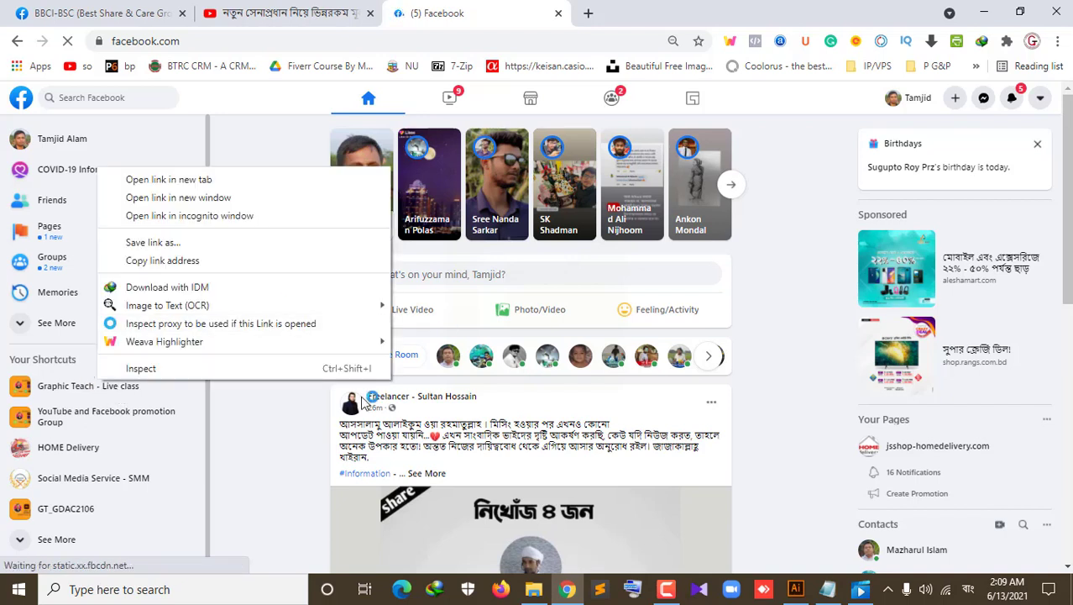
pyautogui.click(186, 178)
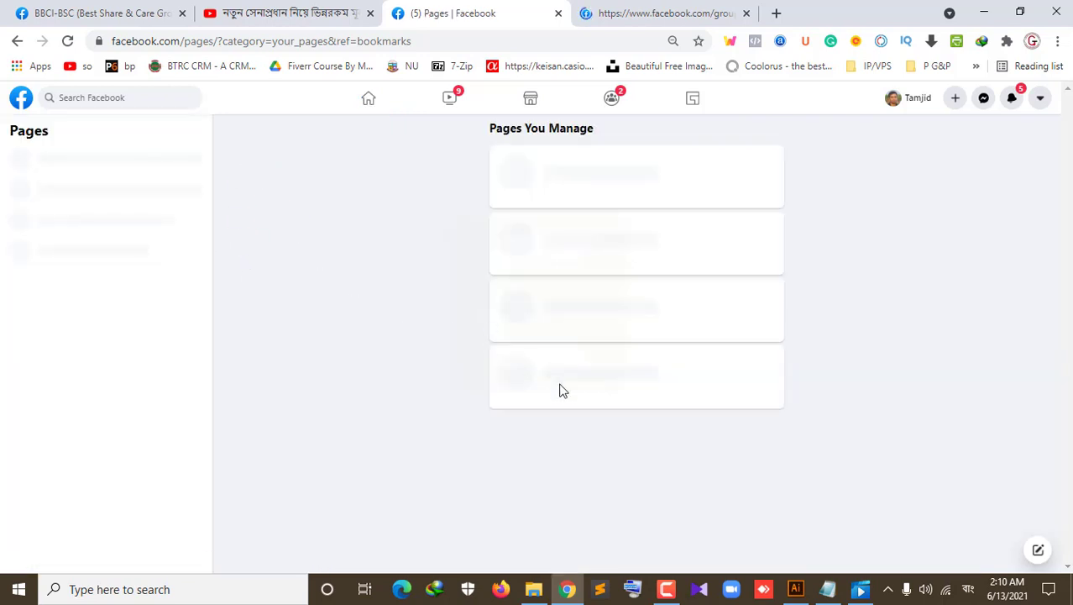
# Open the Graphic Teach - Live class page in a new tab, then view the account's profile
pyautogui.click(638, 10)
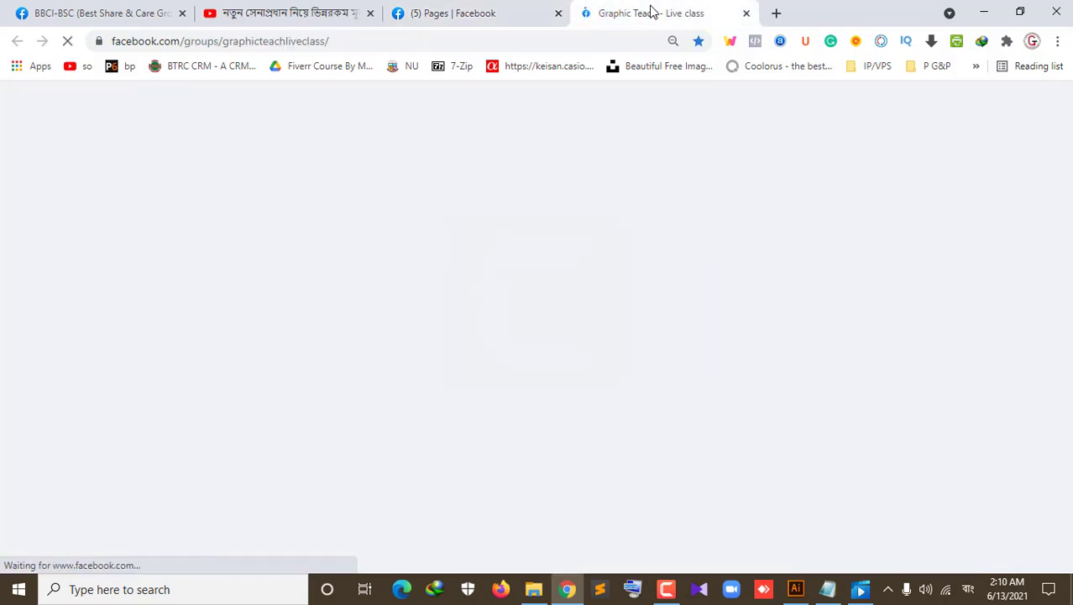
pyautogui.click(487, 21)
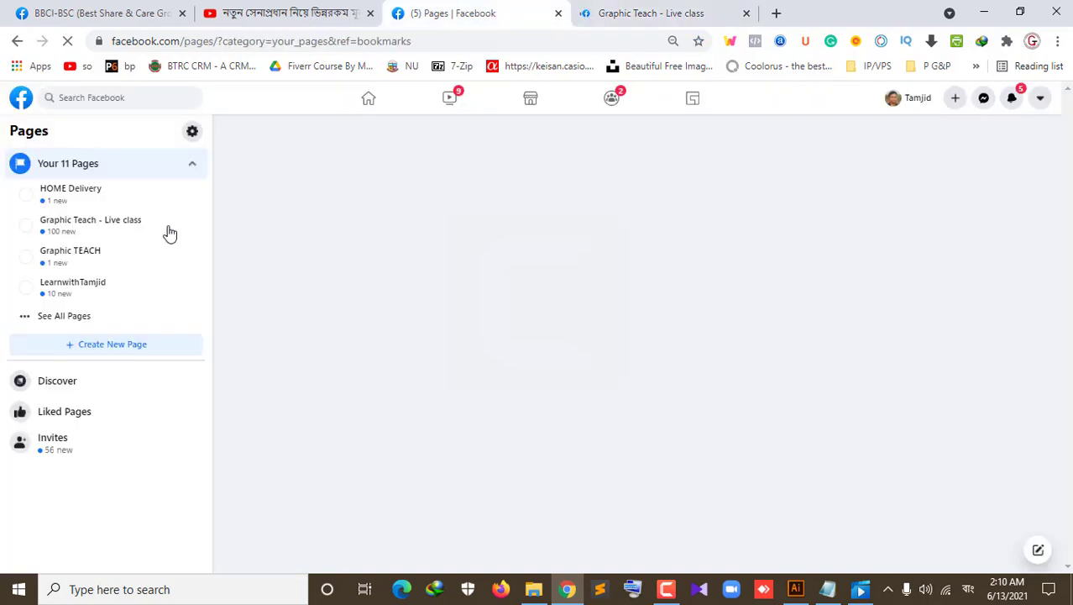
pyautogui.rightClick(69, 232)
pyautogui.click(138, 241)
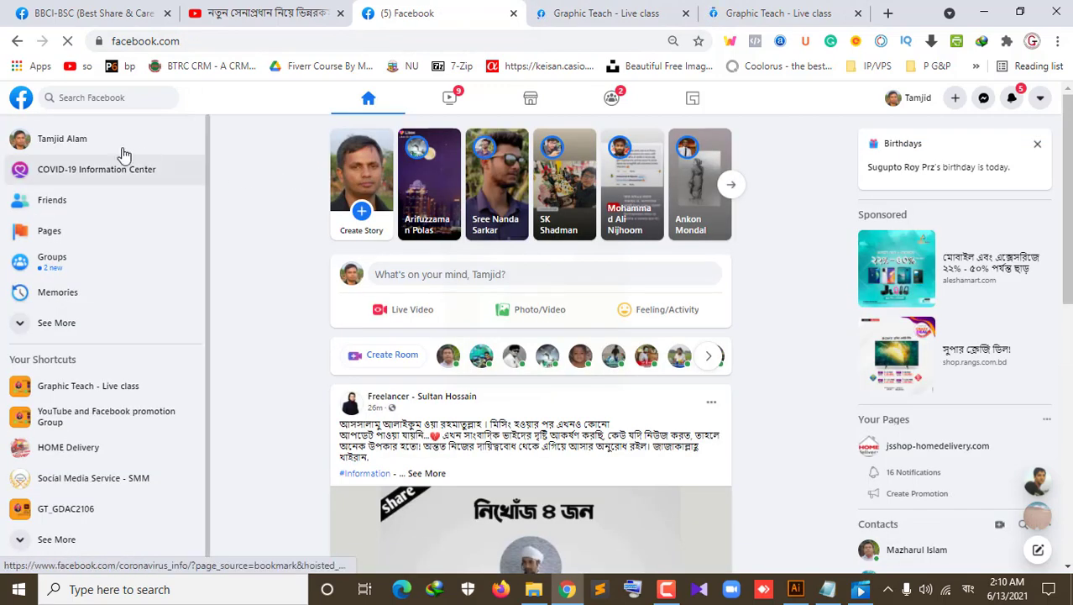
pyautogui.click(154, 148)
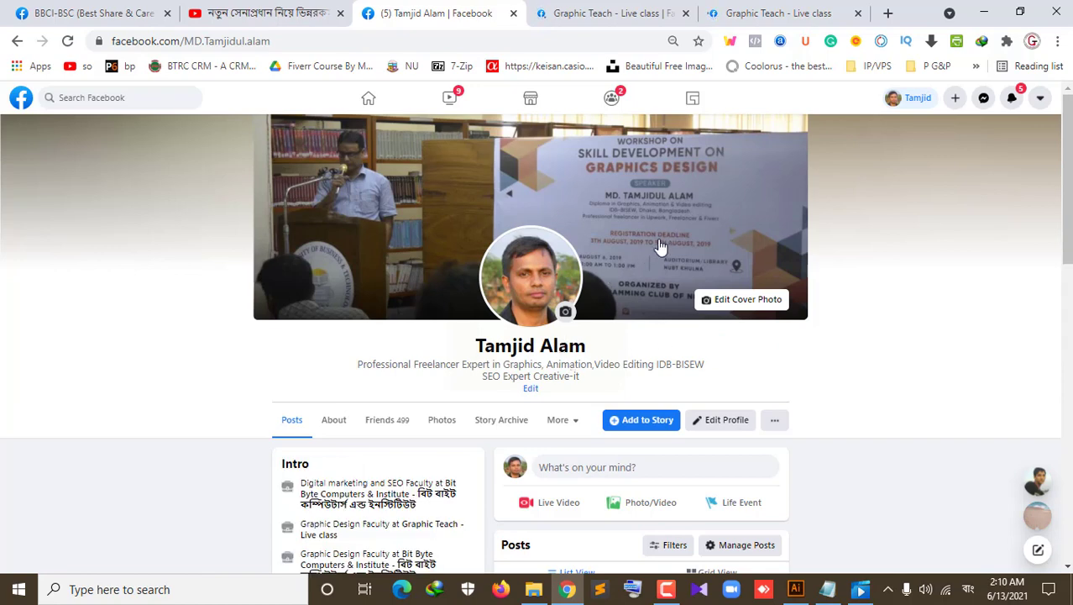
pyautogui.scroll(-3, 590, 317)
pyautogui.scroll(3, 592, 319)
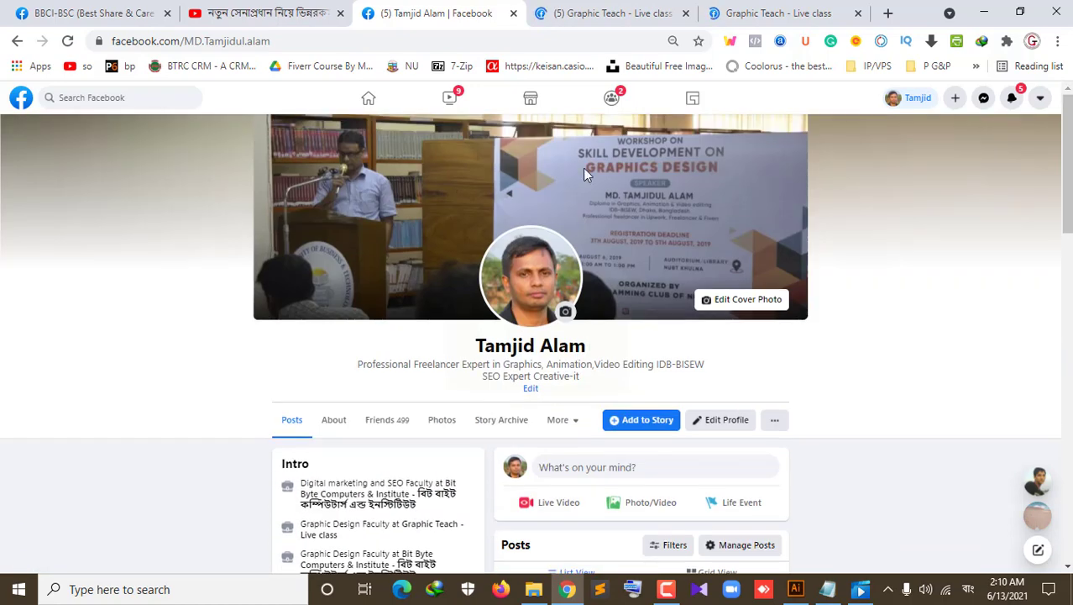
# Scroll through the Graphic Teach - Live class group feed, then switch to the page's tab
pyautogui.click(601, 10)
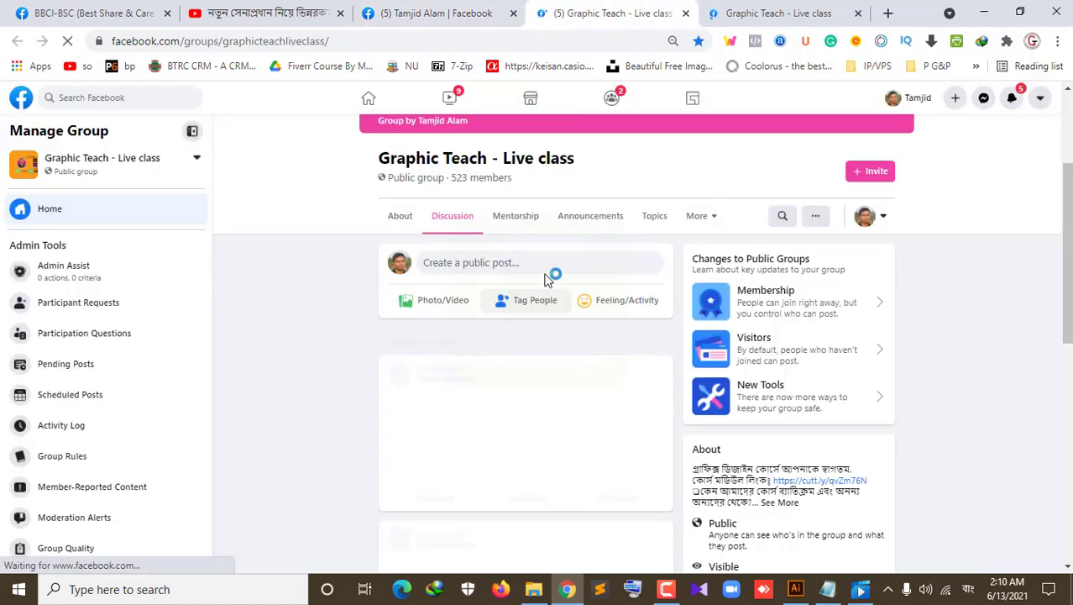
pyautogui.scroll(2, 561, 219)
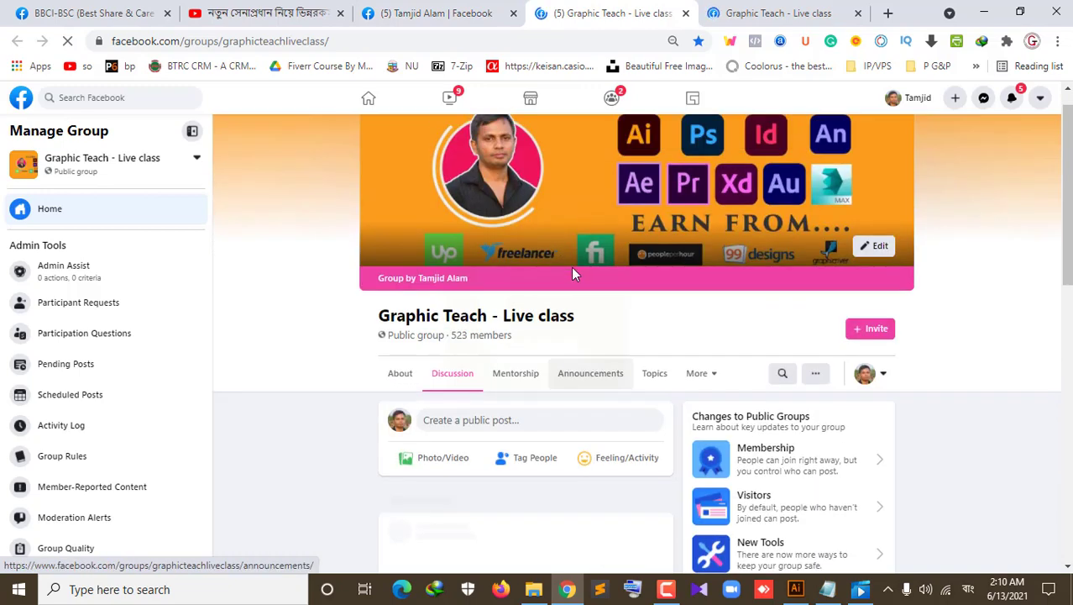
pyautogui.scroll(-2, 588, 301)
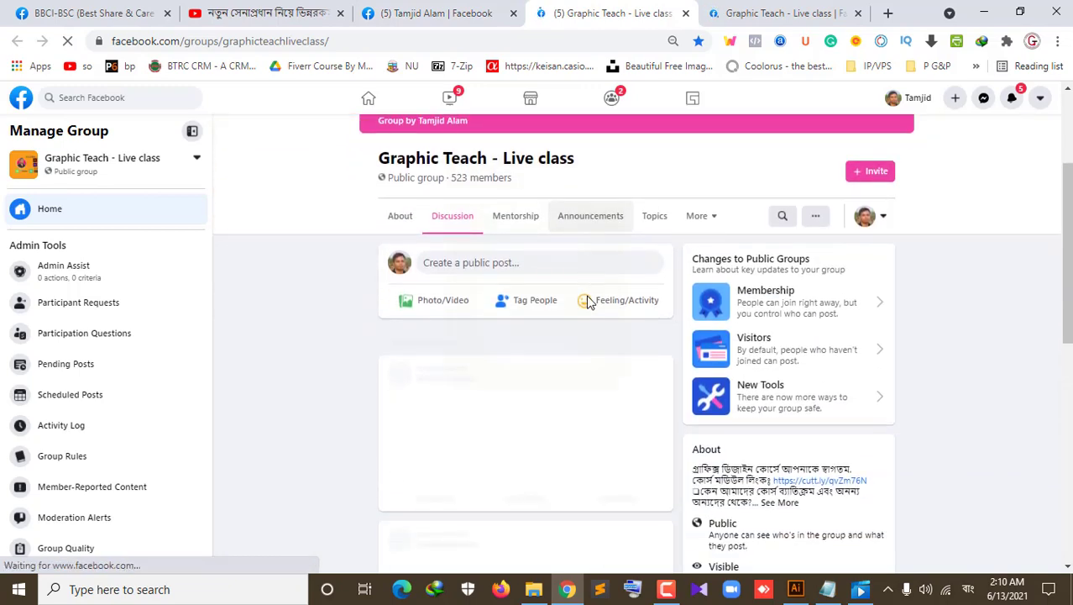
pyautogui.scroll(-5, 554, 409)
pyautogui.scroll(-2, 554, 410)
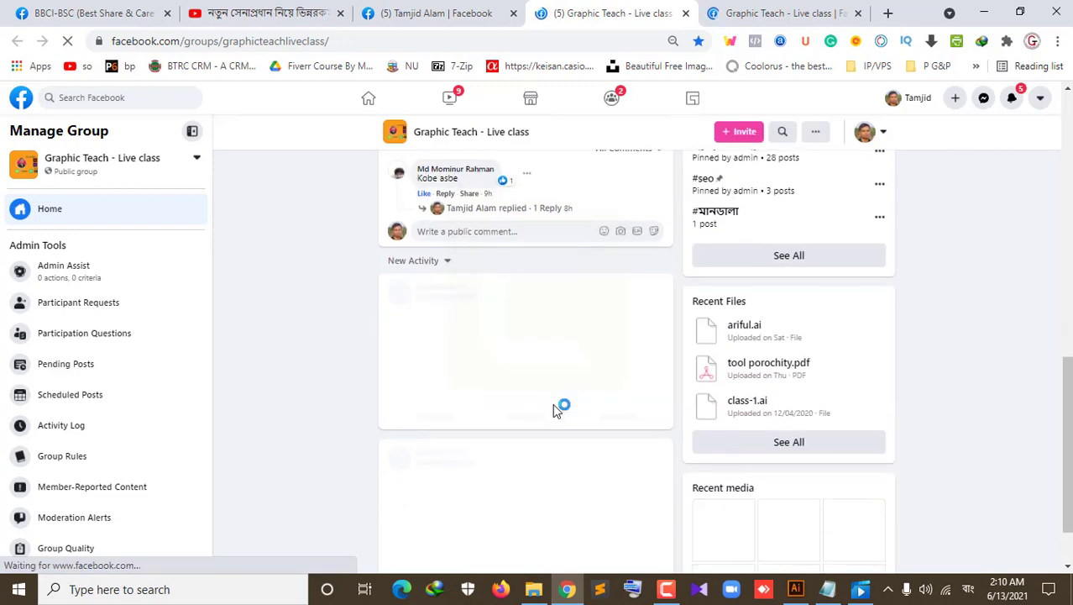
pyautogui.scroll(1, 554, 406)
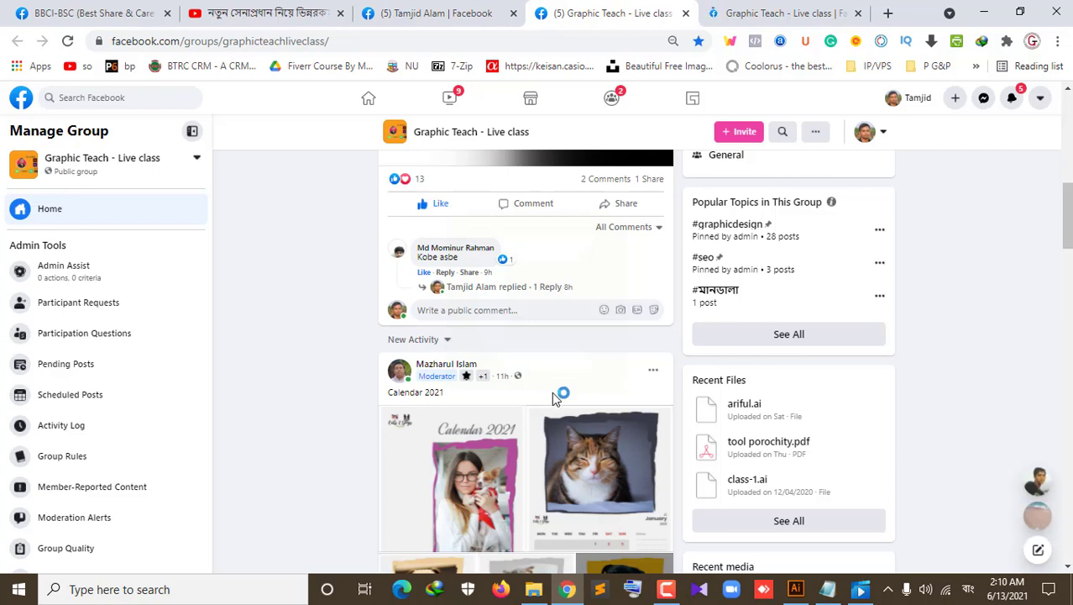
pyautogui.scroll(-3, 552, 391)
pyautogui.scroll(-3, 552, 391)
pyautogui.scroll(4, 537, 361)
pyautogui.scroll(-1, 573, 310)
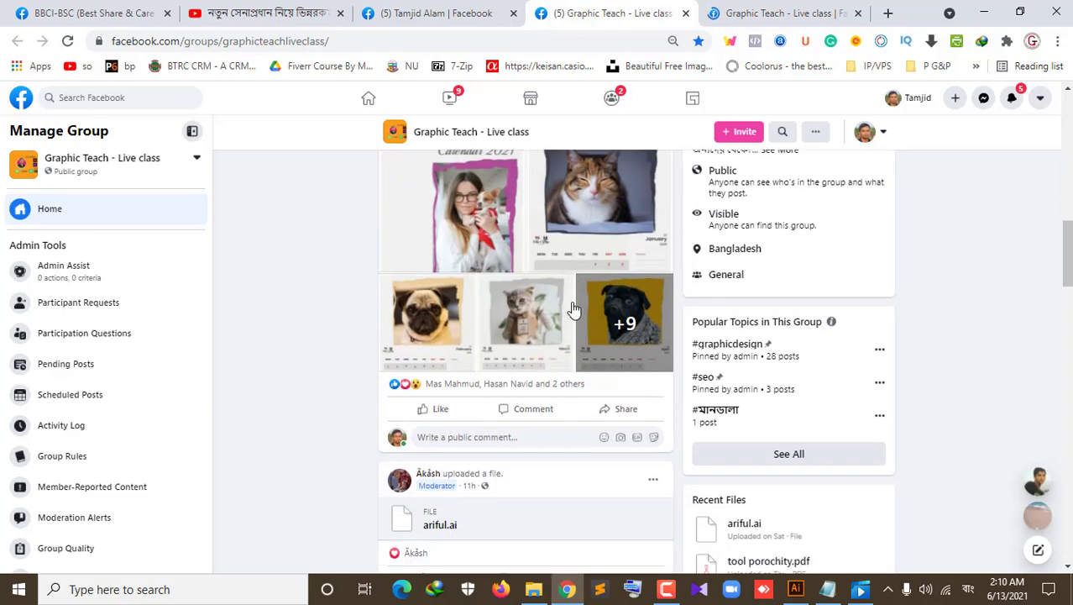
pyautogui.scroll(-4, 572, 310)
pyautogui.scroll(-4, 572, 310)
pyautogui.scroll(-4, 573, 310)
pyautogui.scroll(-2, 573, 310)
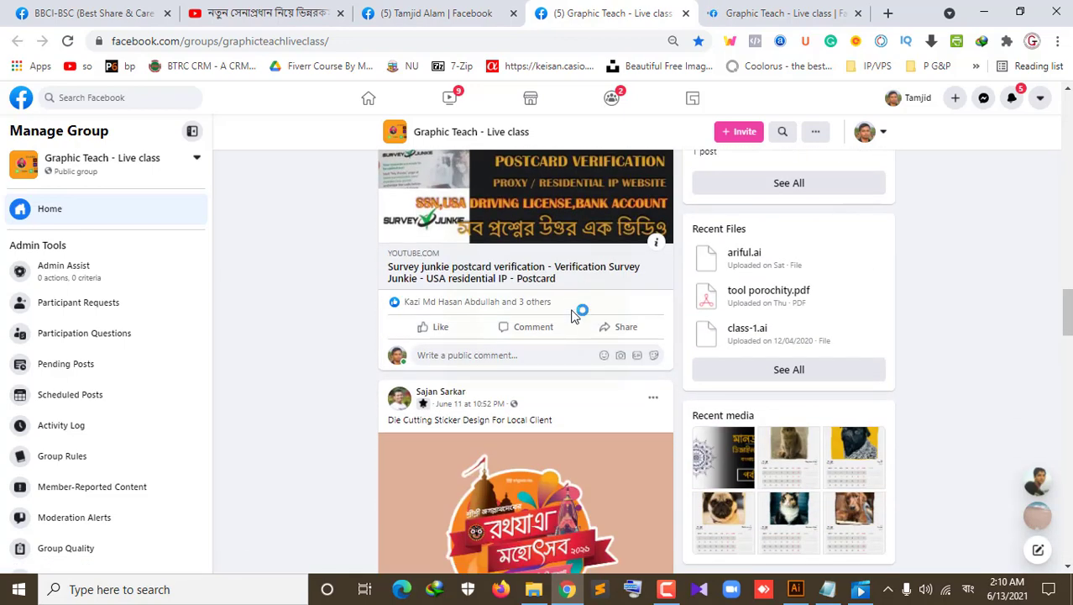
pyautogui.scroll(-1, 571, 312)
pyautogui.scroll(-3, 570, 313)
pyautogui.scroll(-1, 567, 307)
pyautogui.scroll(3, 537, 294)
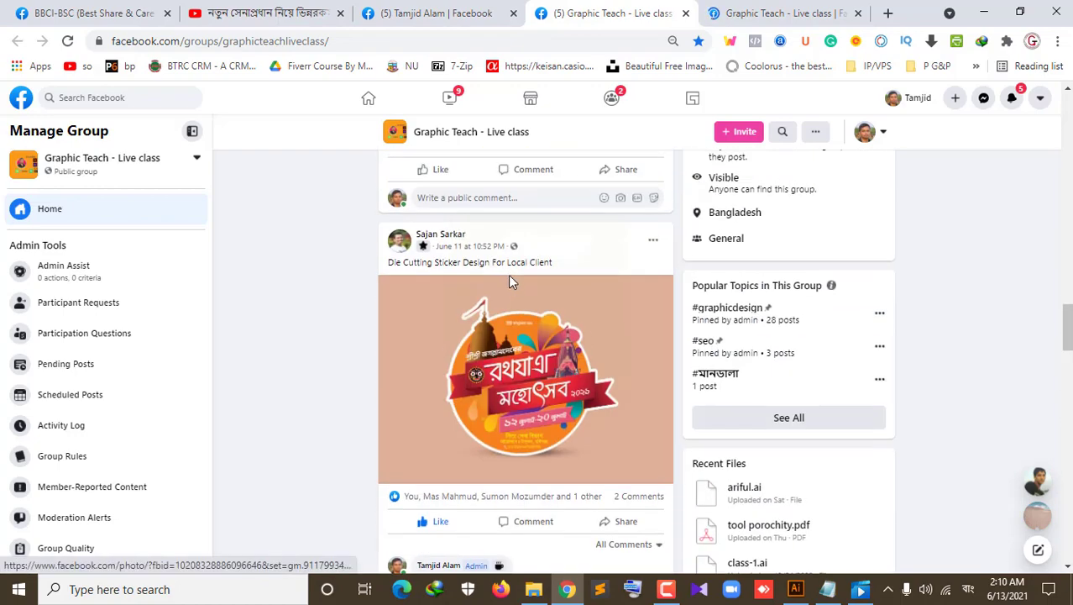
pyautogui.scroll(-5, 510, 283)
pyautogui.scroll(1, 539, 355)
pyautogui.scroll(-2, 553, 338)
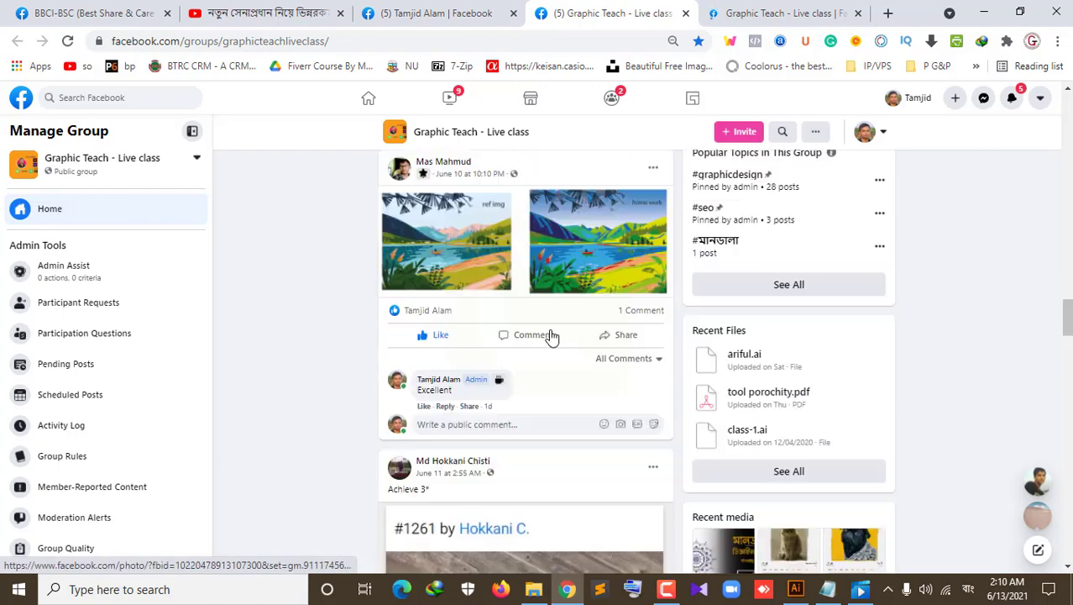
pyautogui.scroll(3, 552, 337)
pyautogui.scroll(3, 556, 285)
pyautogui.scroll(2, 555, 286)
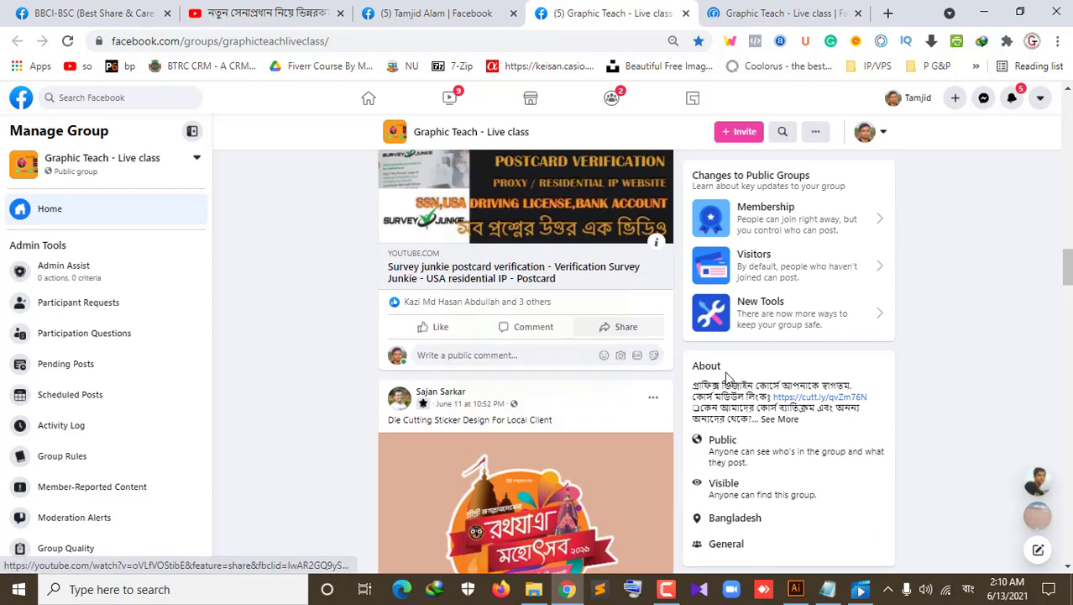
pyautogui.click(768, 12)
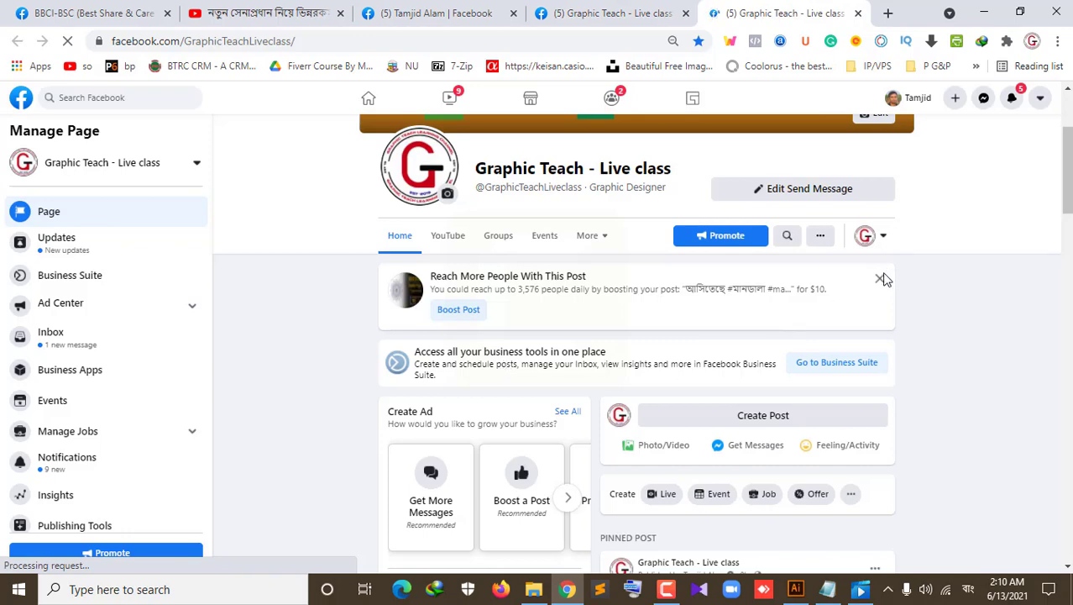
# Dismiss the 'Reach More People' boost card and scroll down through the page posts
pyautogui.click(879, 280)
pyautogui.scroll(-2, 941, 339)
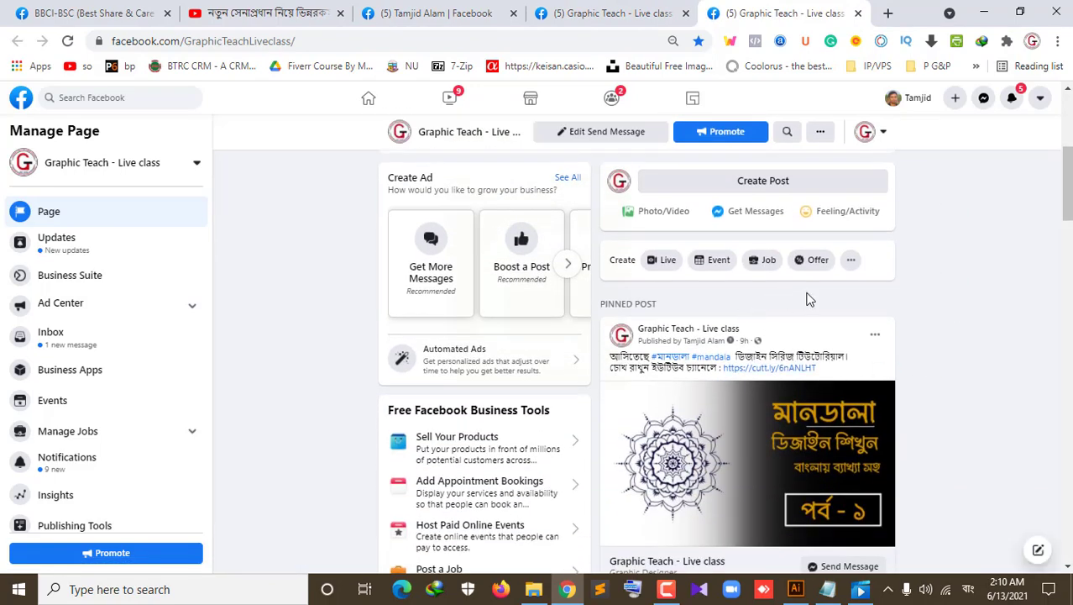
pyautogui.scroll(-2, 814, 338)
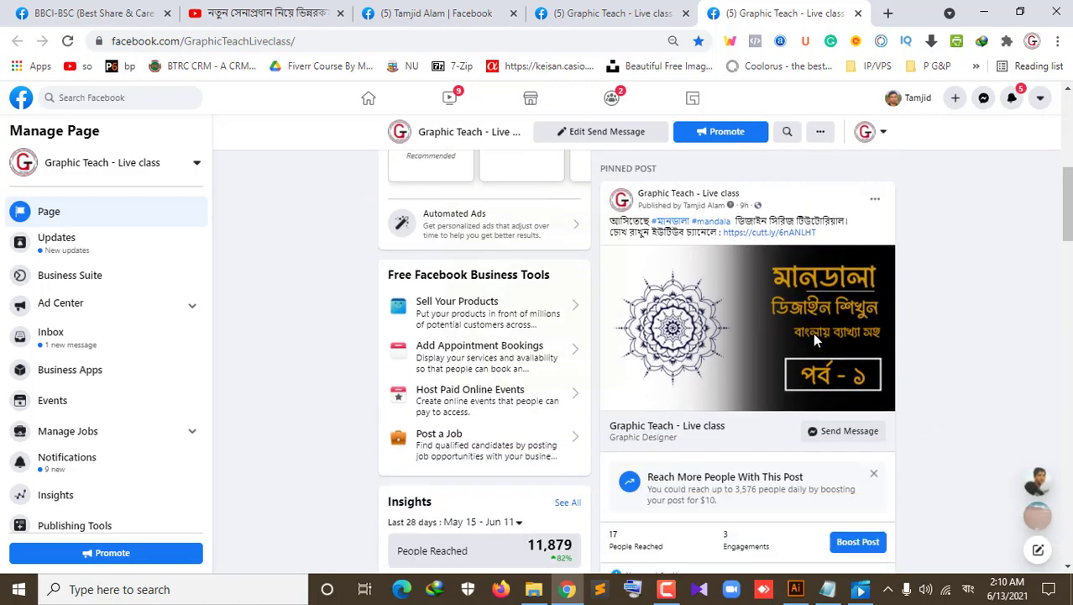
pyautogui.scroll(-2, 813, 339)
pyautogui.scroll(-2, 814, 338)
pyautogui.scroll(-3, 814, 336)
pyautogui.scroll(-3, 814, 336)
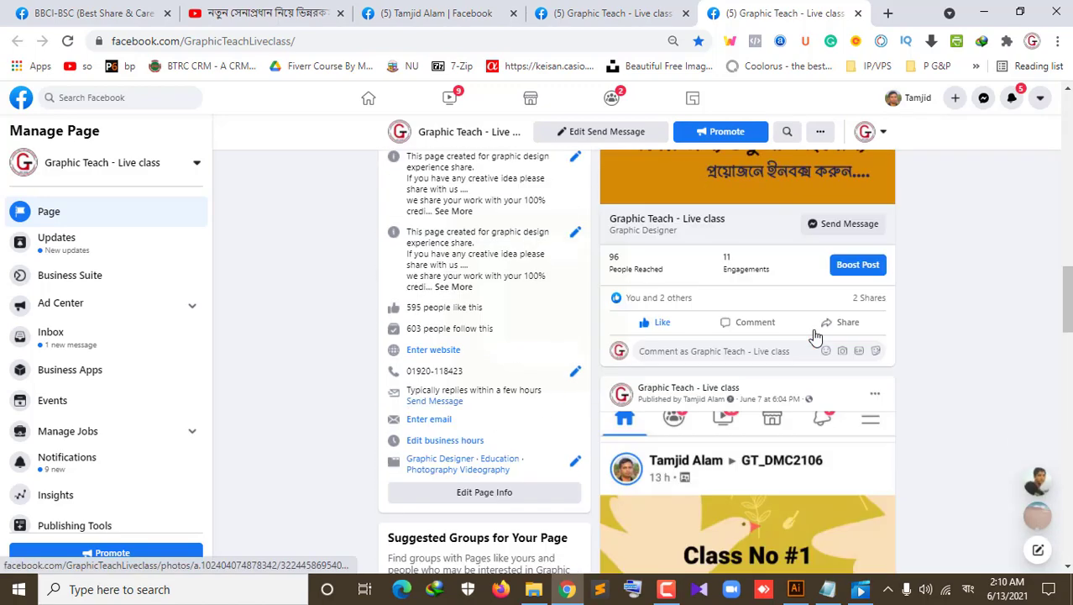
pyautogui.scroll(-3, 814, 336)
pyautogui.scroll(-3, 813, 336)
pyautogui.scroll(-3, 808, 327)
pyautogui.scroll(1, 806, 324)
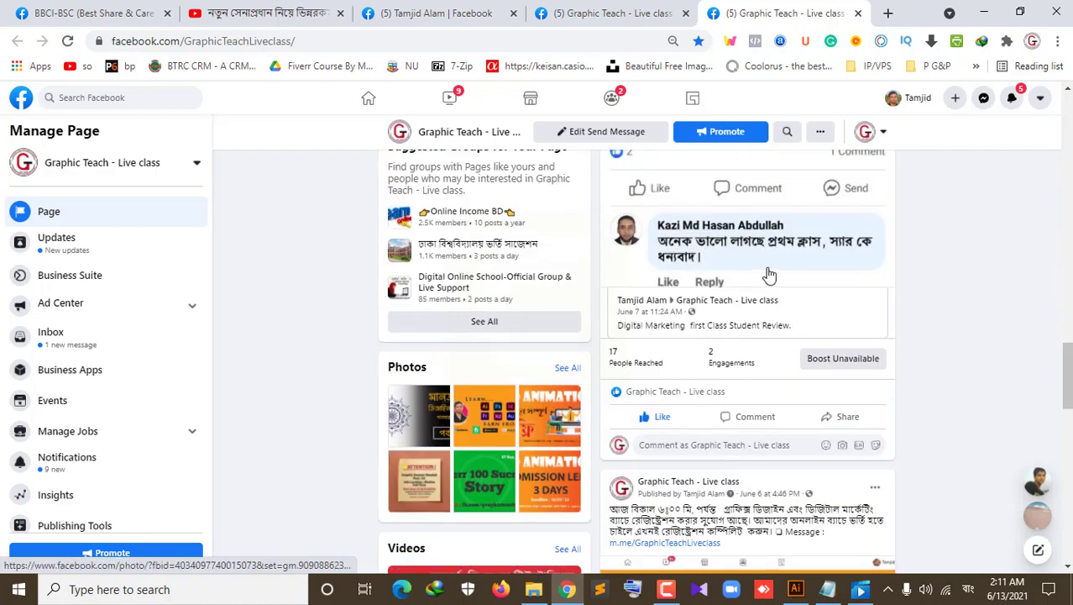
pyautogui.scroll(2, 790, 319)
pyautogui.scroll(2, 756, 277)
pyautogui.scroll(-2, 747, 277)
pyautogui.scroll(-3, 760, 317)
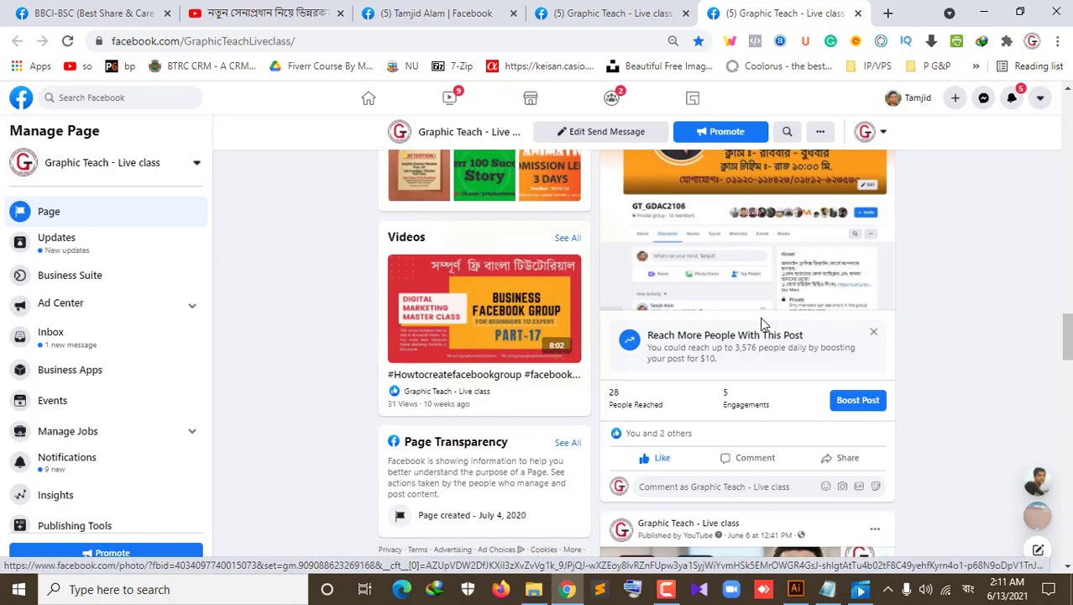
pyautogui.scroll(-3, 760, 316)
pyautogui.scroll(-1, 760, 311)
pyautogui.scroll(5, 758, 292)
pyautogui.scroll(-3, 758, 291)
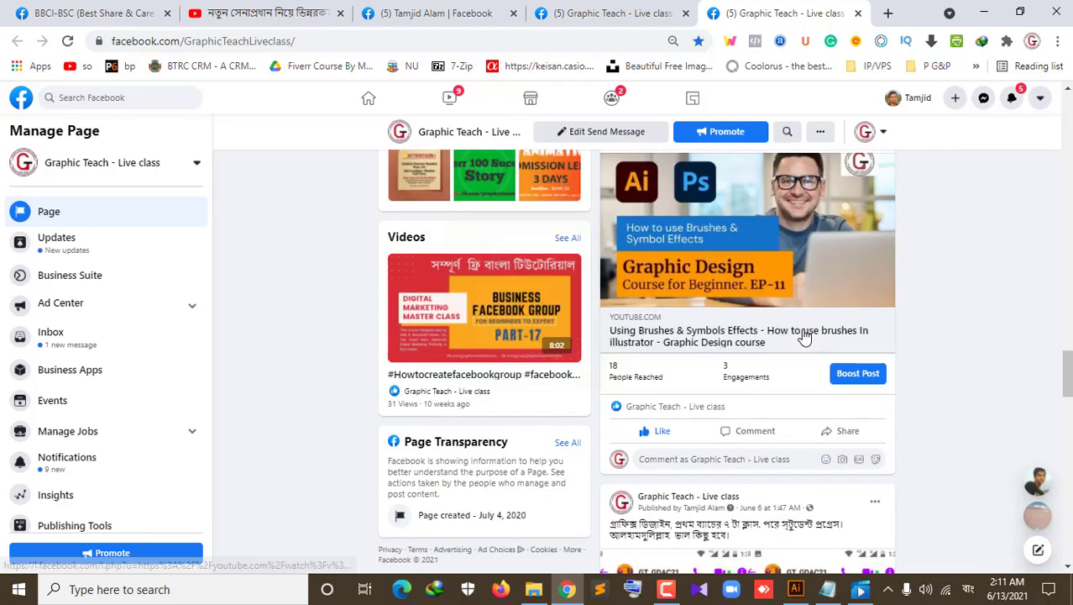
pyautogui.scroll(-3, 781, 311)
pyautogui.scroll(-2, 802, 327)
pyautogui.scroll(-2, 802, 327)
pyautogui.scroll(4, 794, 323)
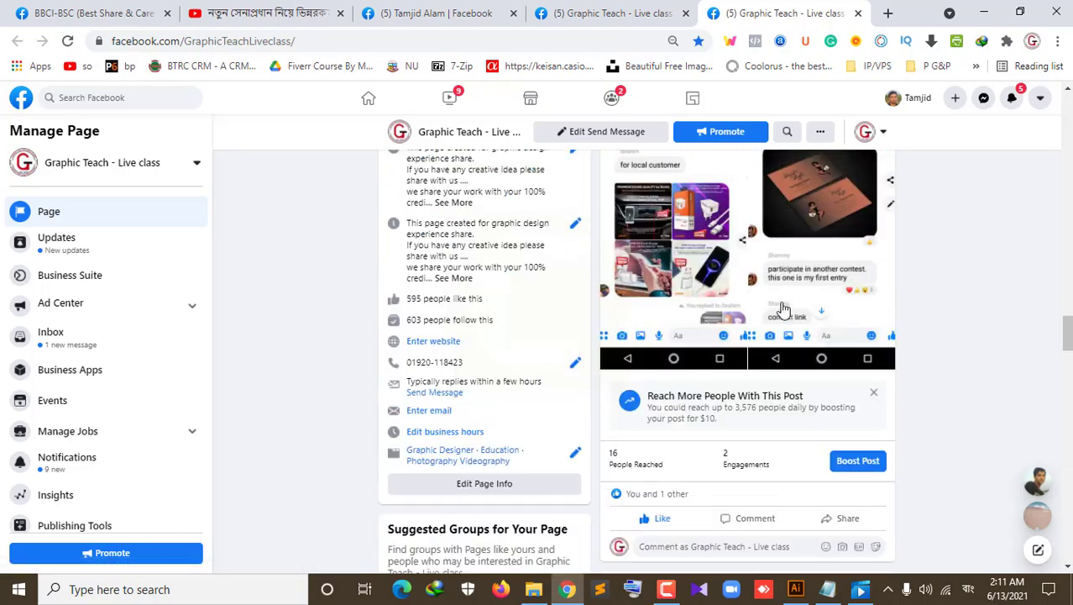
pyautogui.scroll(-5, 761, 254)
pyautogui.scroll(-3, 777, 311)
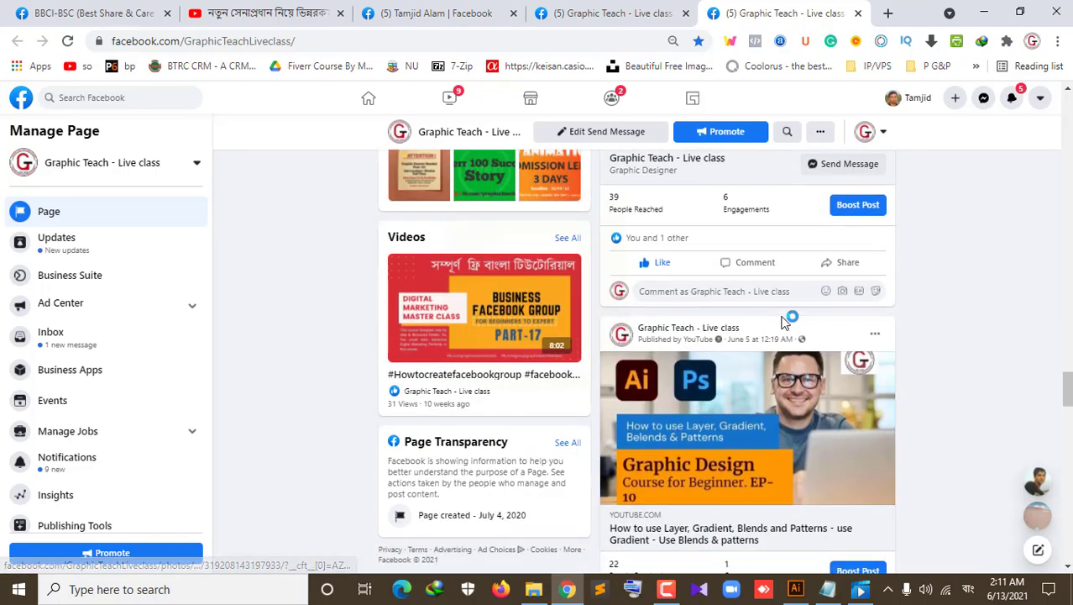
pyautogui.scroll(-2, 781, 321)
pyautogui.scroll(-3, 839, 252)
pyautogui.scroll(-4, 840, 252)
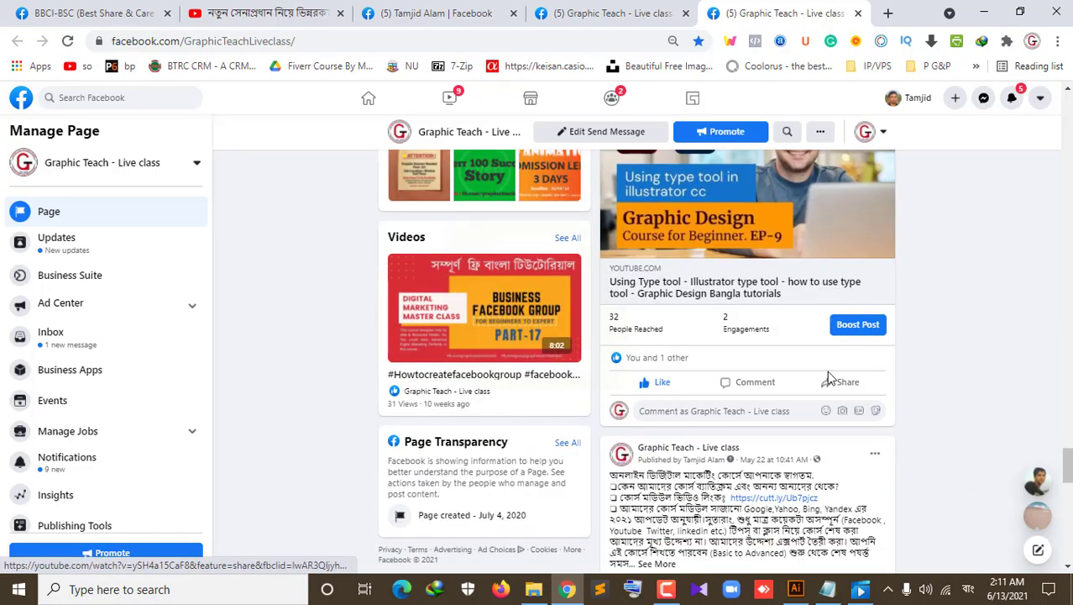
pyautogui.scroll(-2, 826, 370)
pyautogui.scroll(-3, 795, 376)
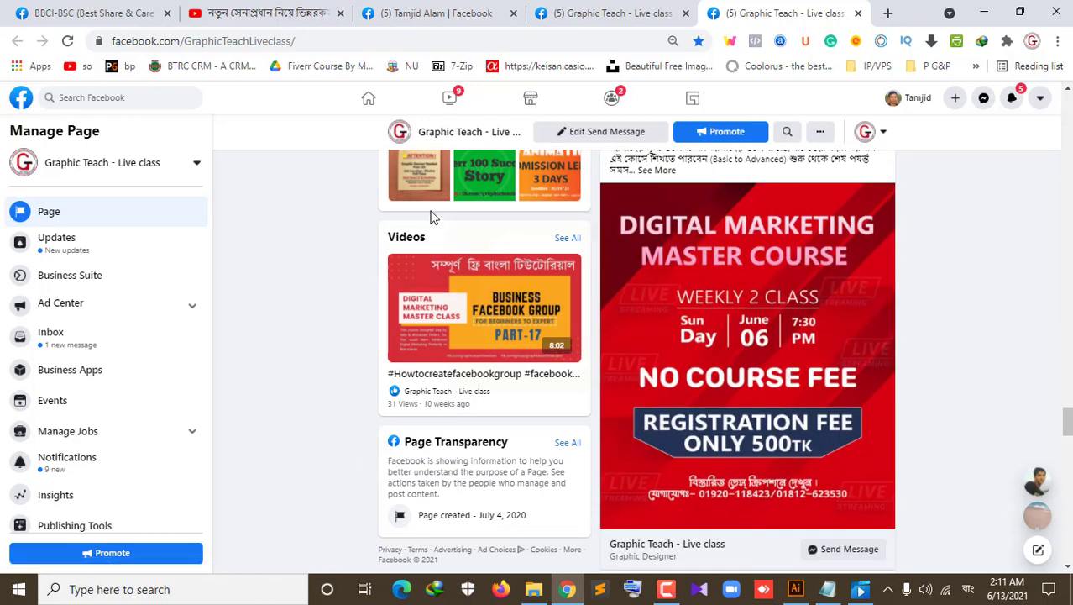
# Scroll back up and open the page's YouTube tab, loading the 18:14 video
pyautogui.scroll(4, 587, 240)
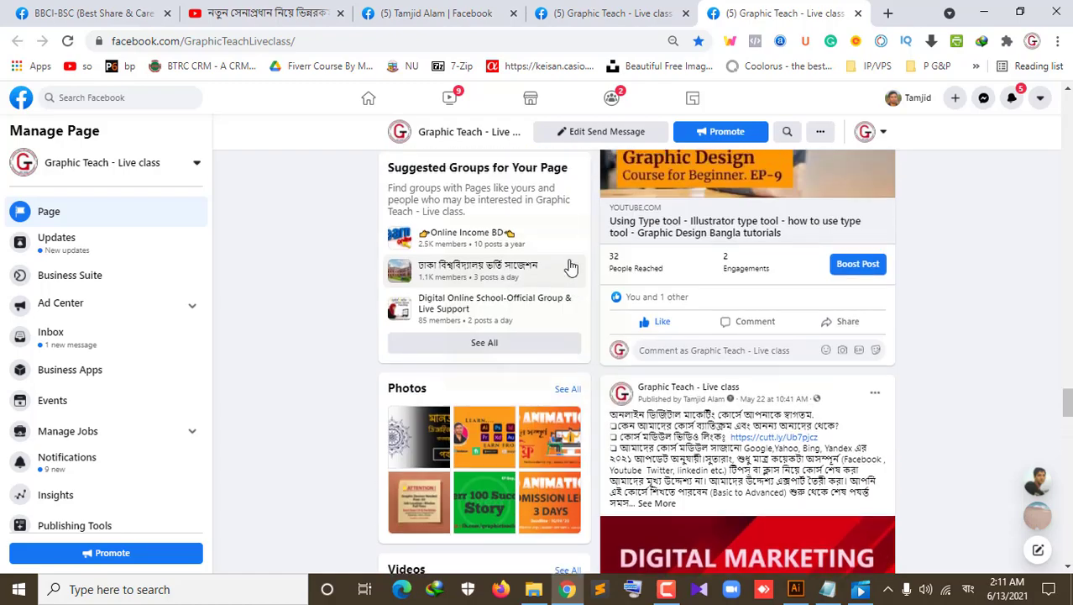
pyautogui.scroll(6, 567, 266)
pyautogui.scroll(5, 546, 293)
pyautogui.scroll(3, 547, 288)
pyautogui.scroll(3, 570, 275)
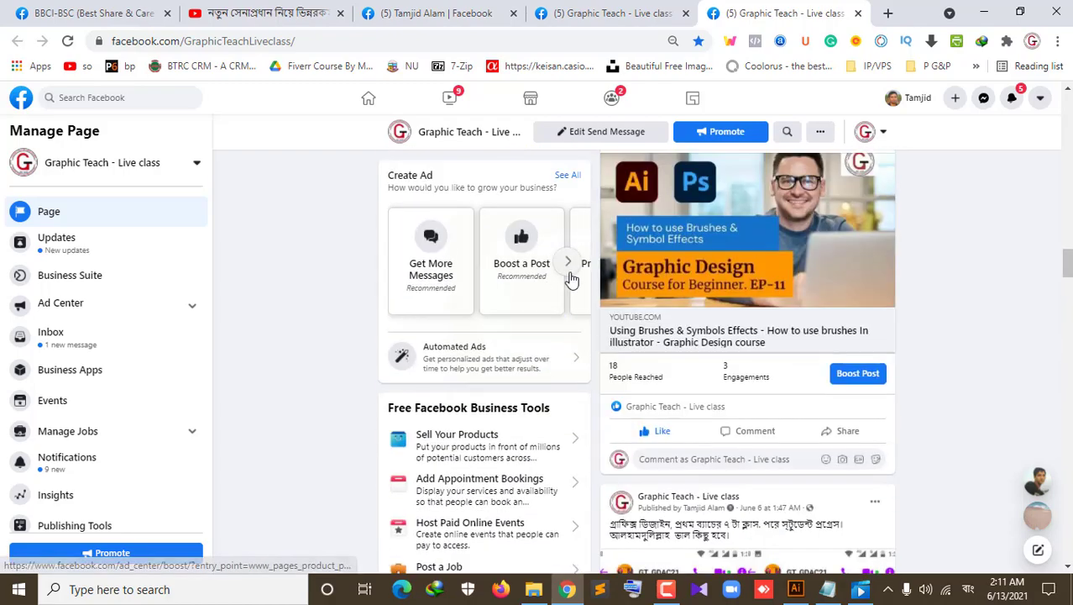
pyautogui.scroll(3, 568, 277)
pyautogui.scroll(3, 568, 277)
pyautogui.scroll(3, 587, 258)
pyautogui.scroll(3, 643, 233)
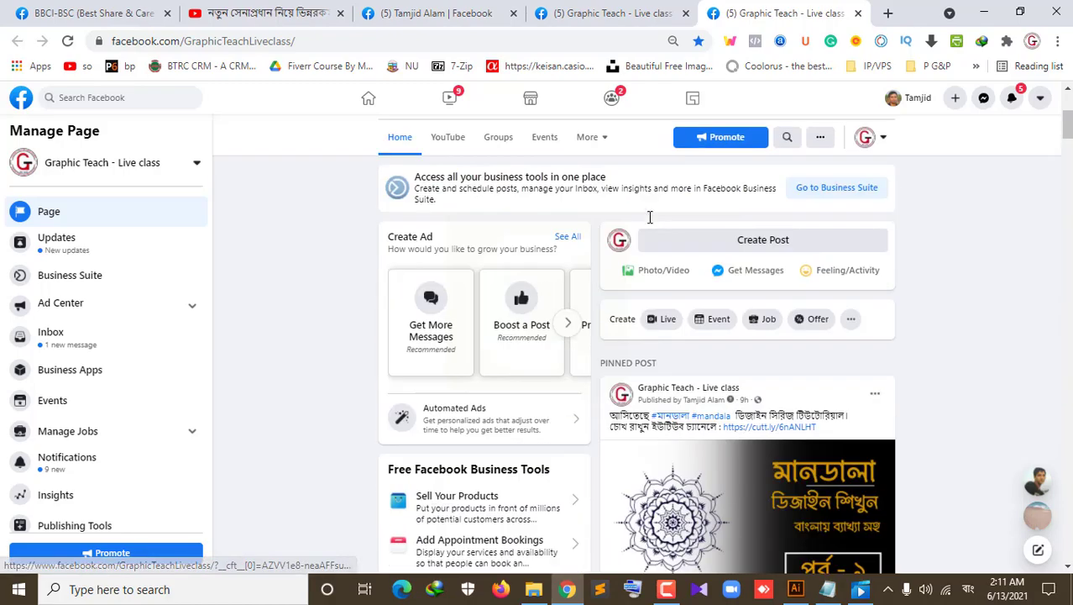
pyautogui.scroll(3, 646, 216)
pyautogui.click(451, 425)
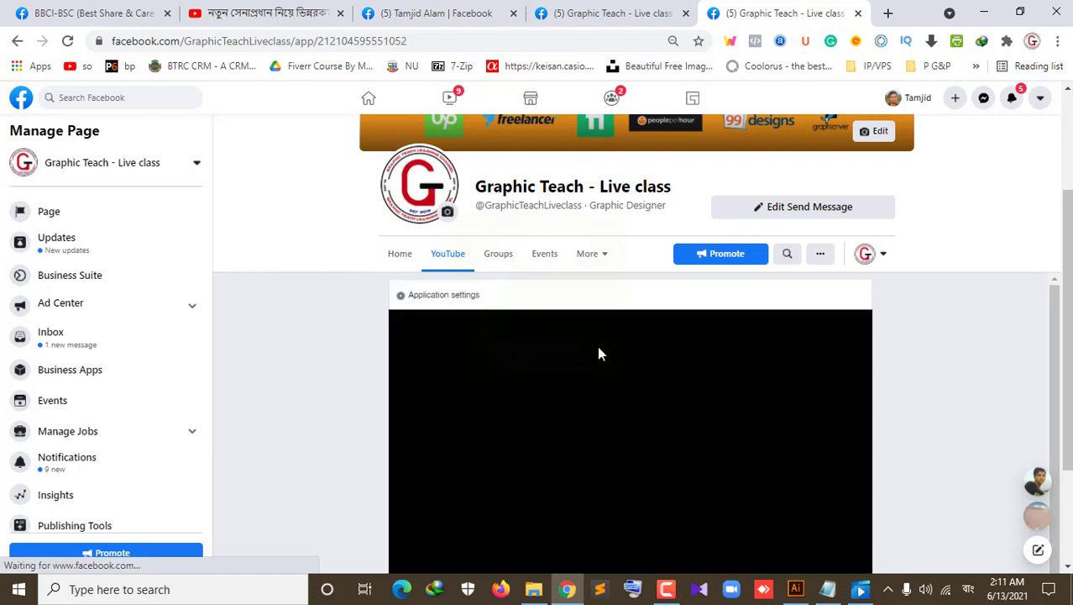
pyautogui.scroll(-1, 574, 358)
# Open the embedded 'Survey junkie postcard verification' video on its YouTube watch page
pyautogui.click(587, 333)
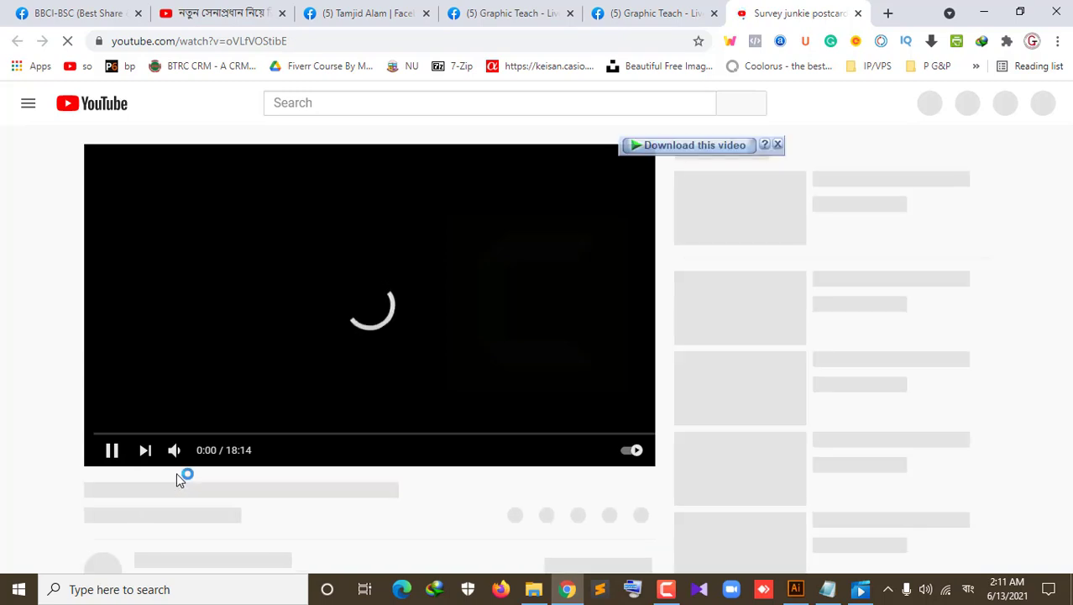
pyautogui.scroll(-2, 179, 495)
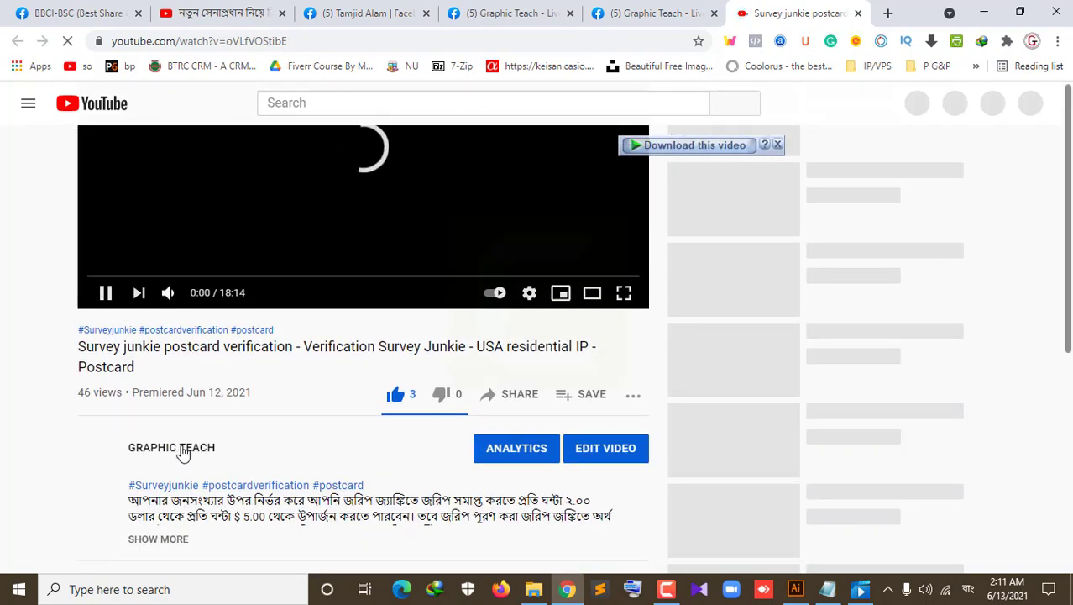
pyautogui.scroll(-1, 224, 460)
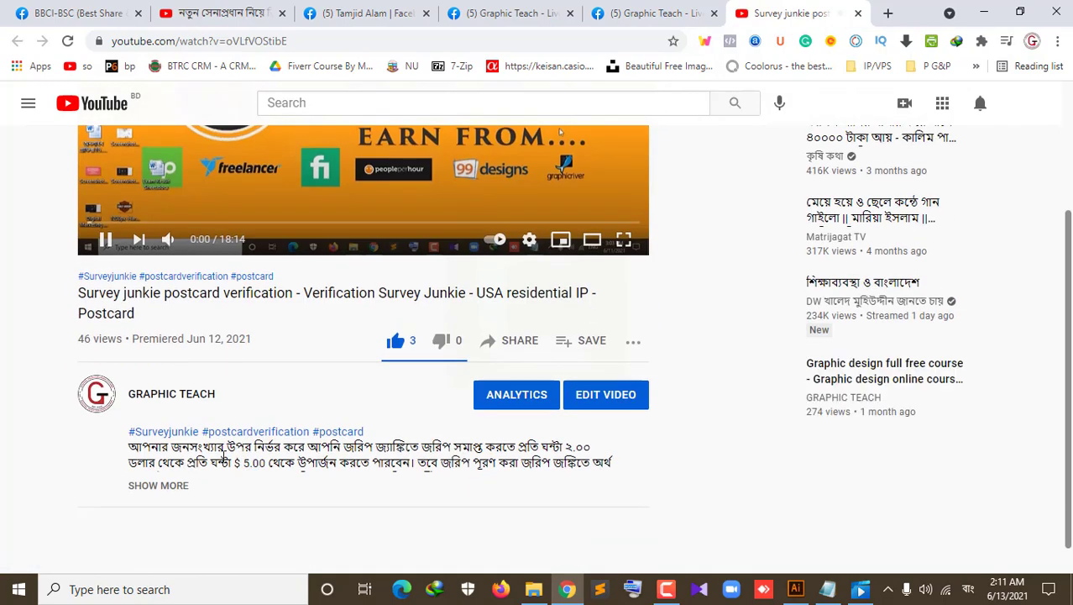
# Go to the GRAPHIC TEACH channel page from the video
pyautogui.click(204, 396)
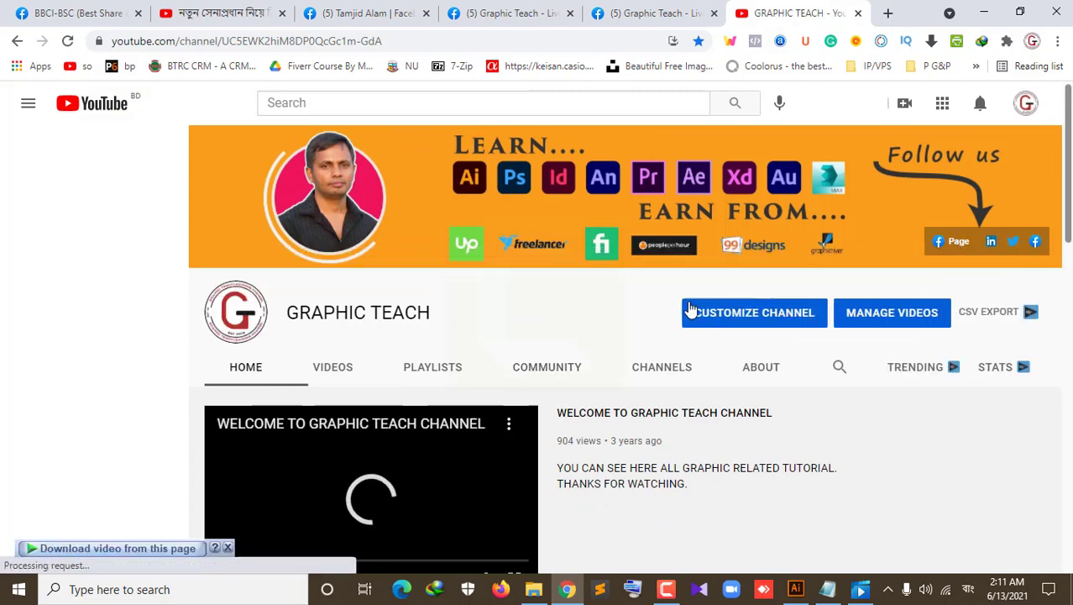
pyautogui.scroll(-3, 261, 382)
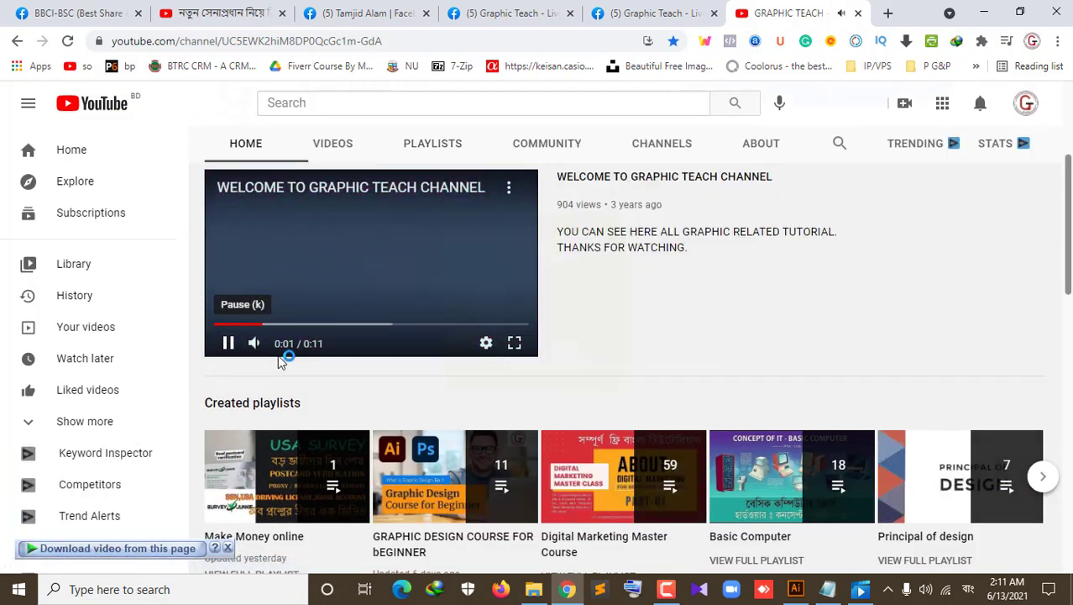
pyautogui.scroll(-2, 702, 376)
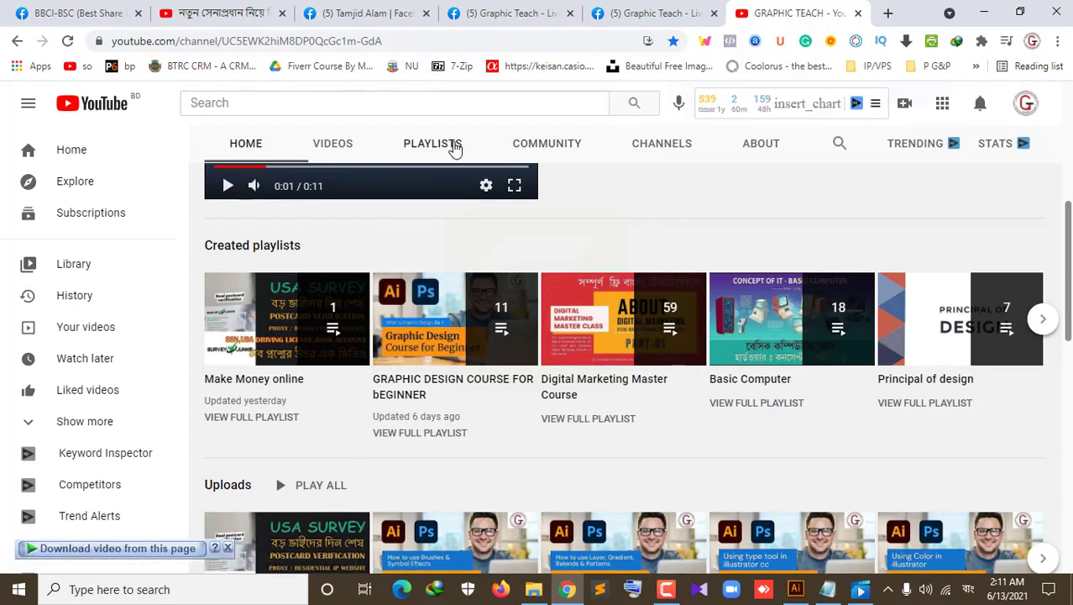
# Page twice through the channel's created playlists, then show its uploaded videos
pyautogui.click(441, 144)
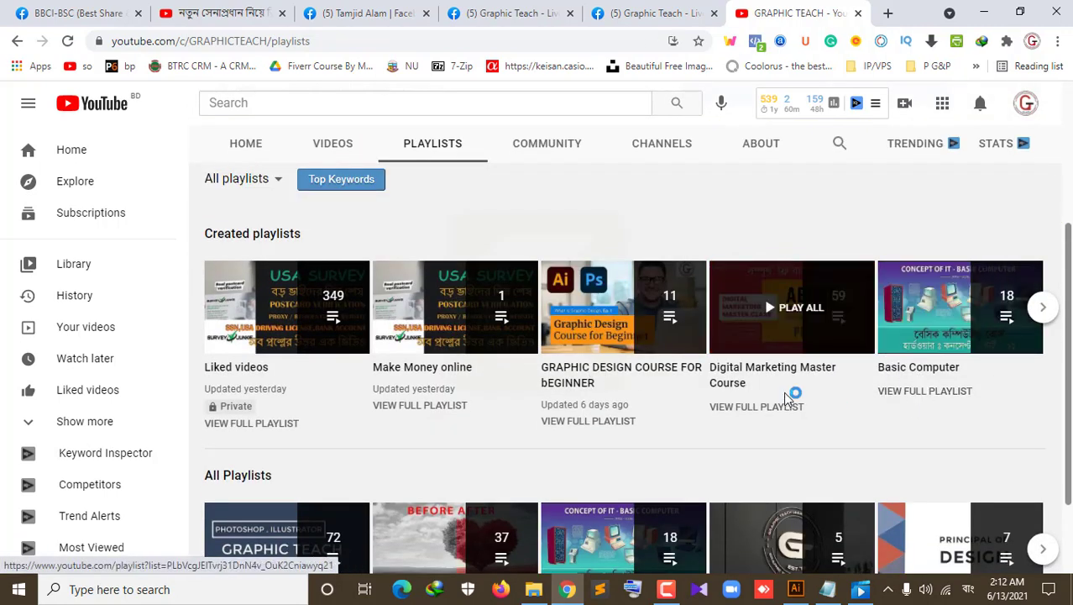
pyautogui.scroll(-2, 794, 386)
pyautogui.scroll(3, 799, 385)
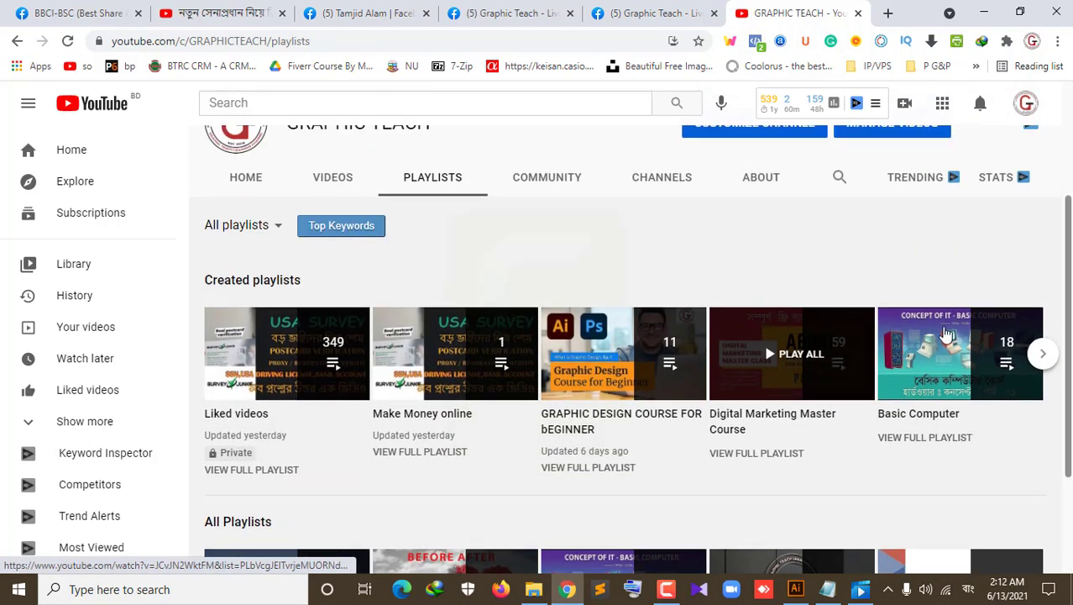
pyautogui.click(1043, 353)
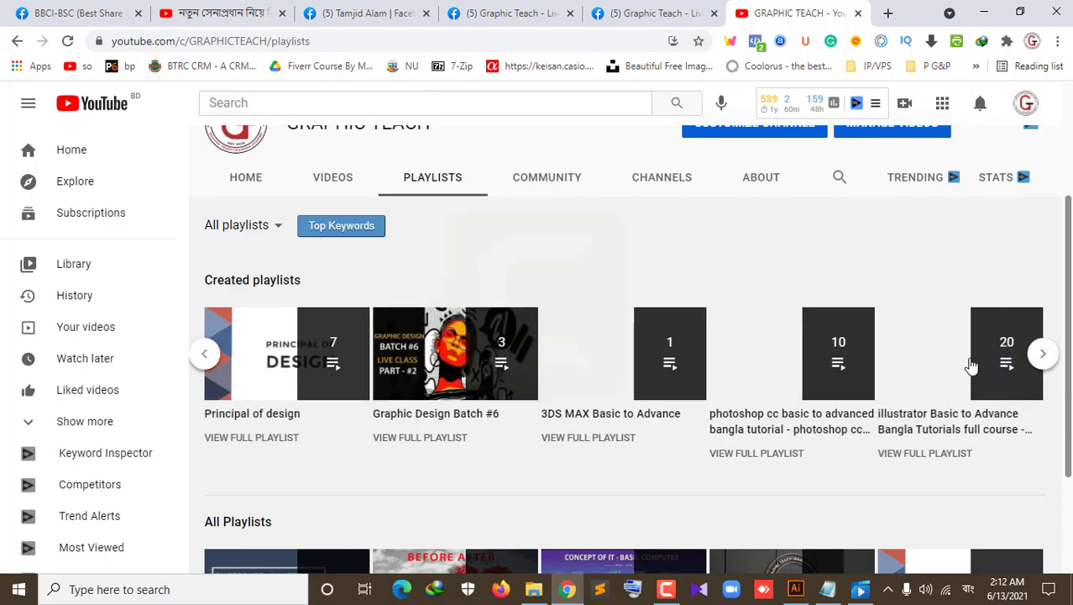
pyautogui.click(1043, 353)
pyautogui.scroll(-2, 655, 409)
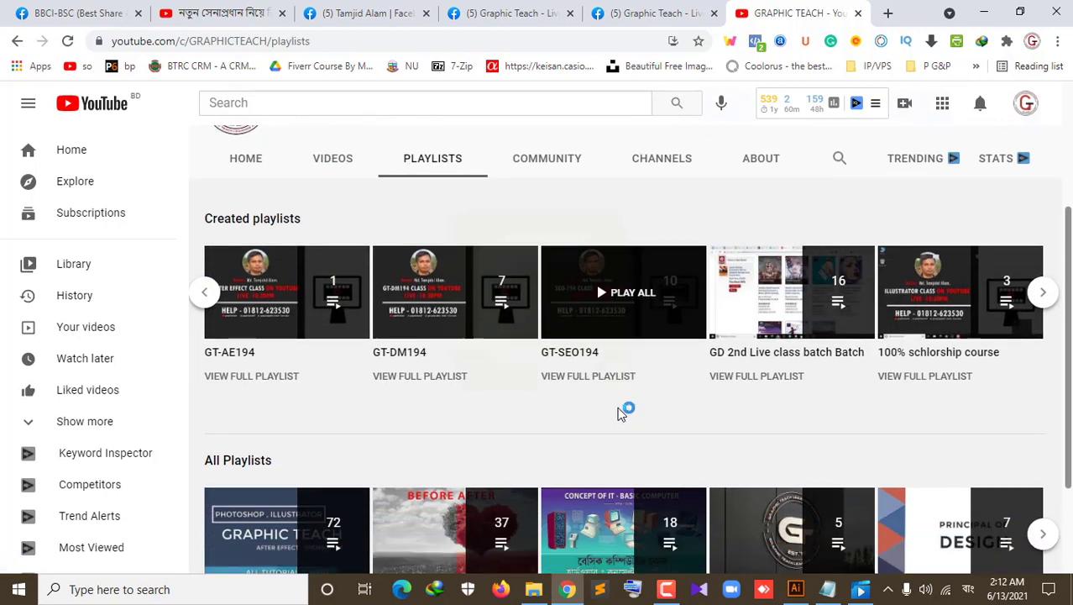
pyautogui.scroll(4, 619, 413)
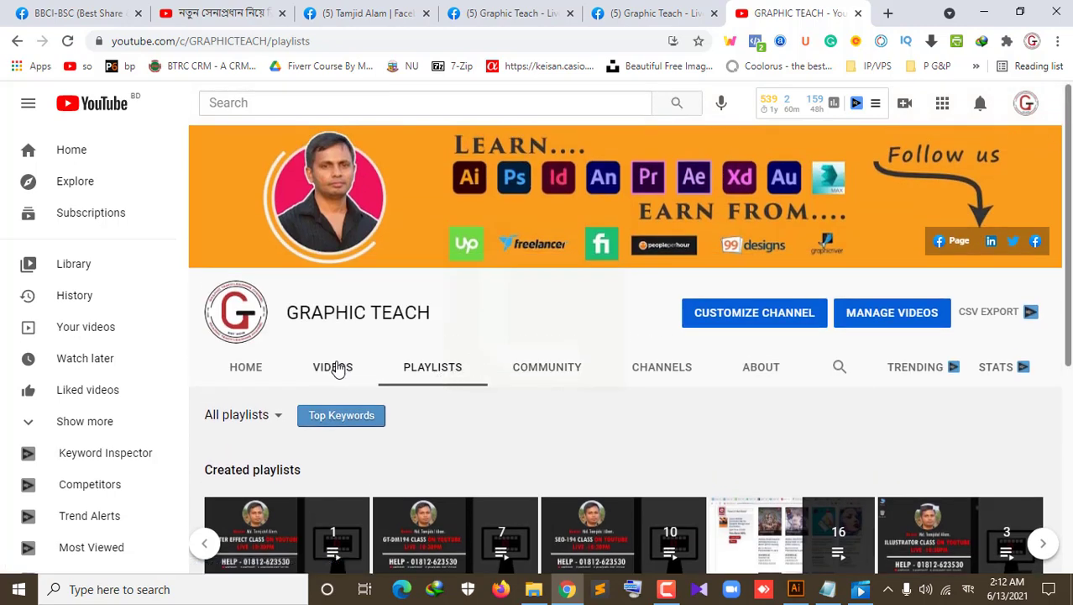
pyautogui.click(333, 368)
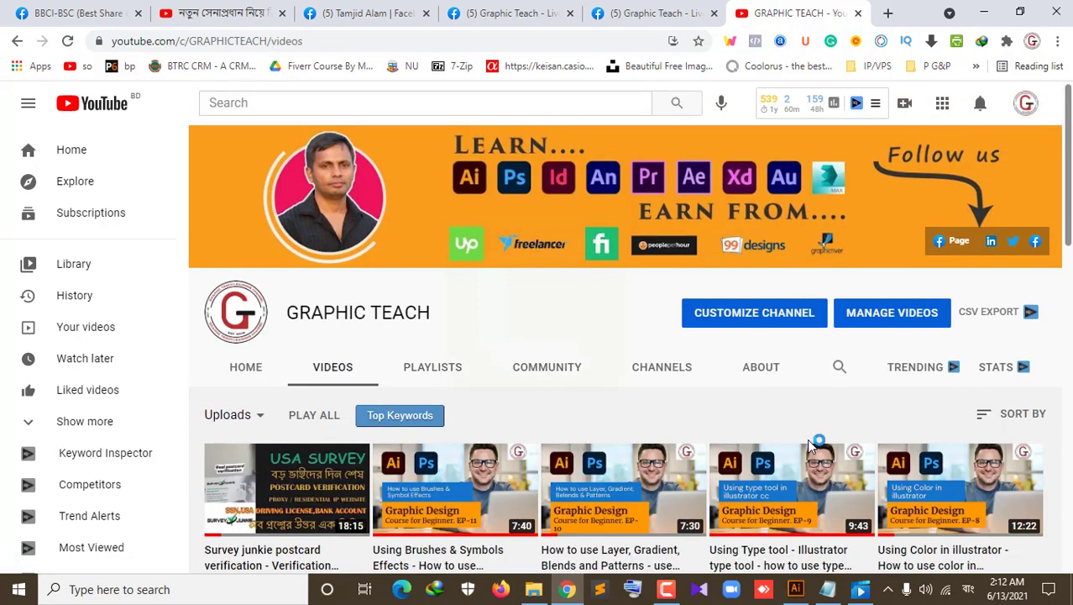